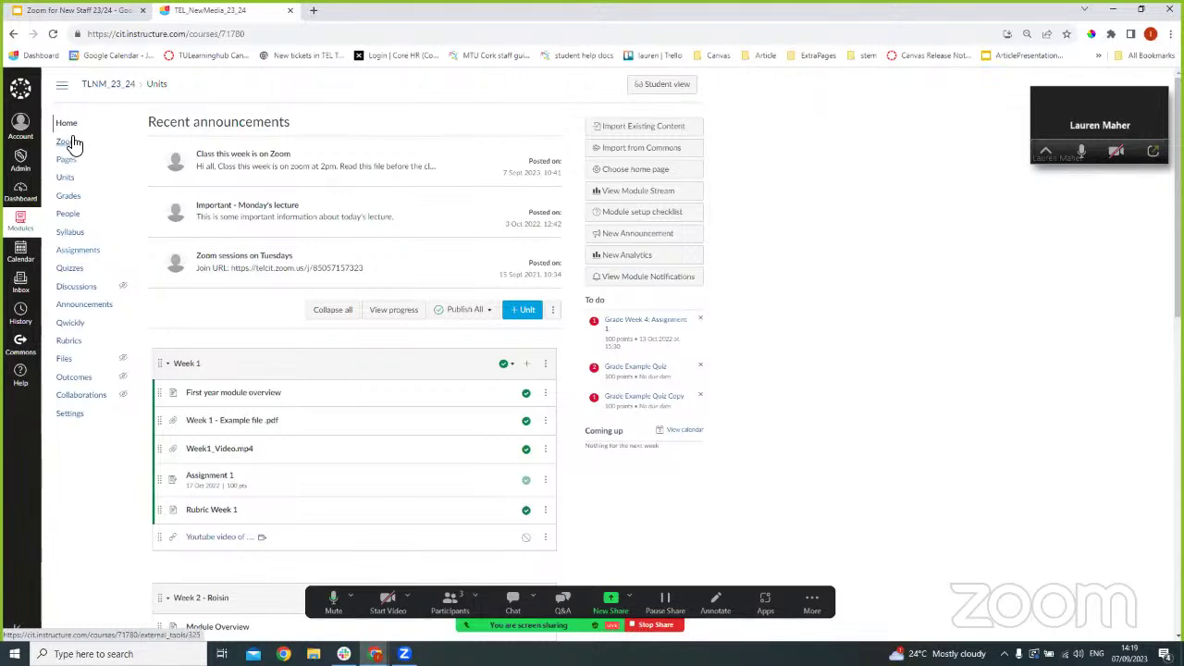
- In the module's navigation settings, hide Zoom from students and restore it directly below Home, saving the navigation order
left_click(80, 418)
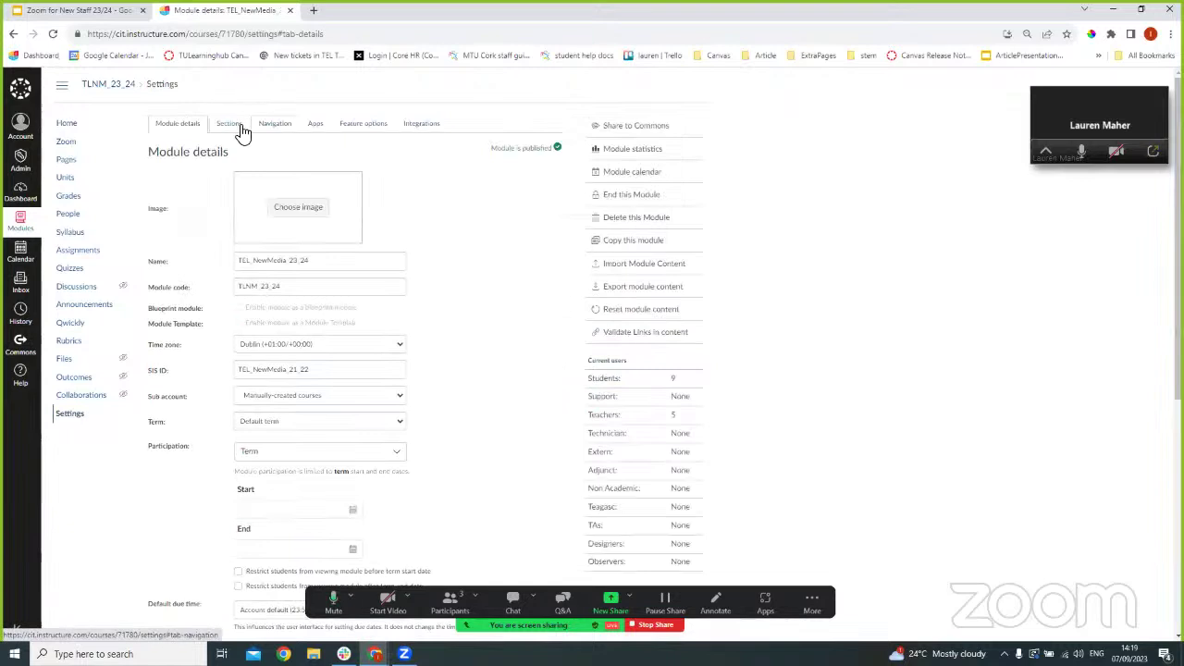
left_click(268, 126)
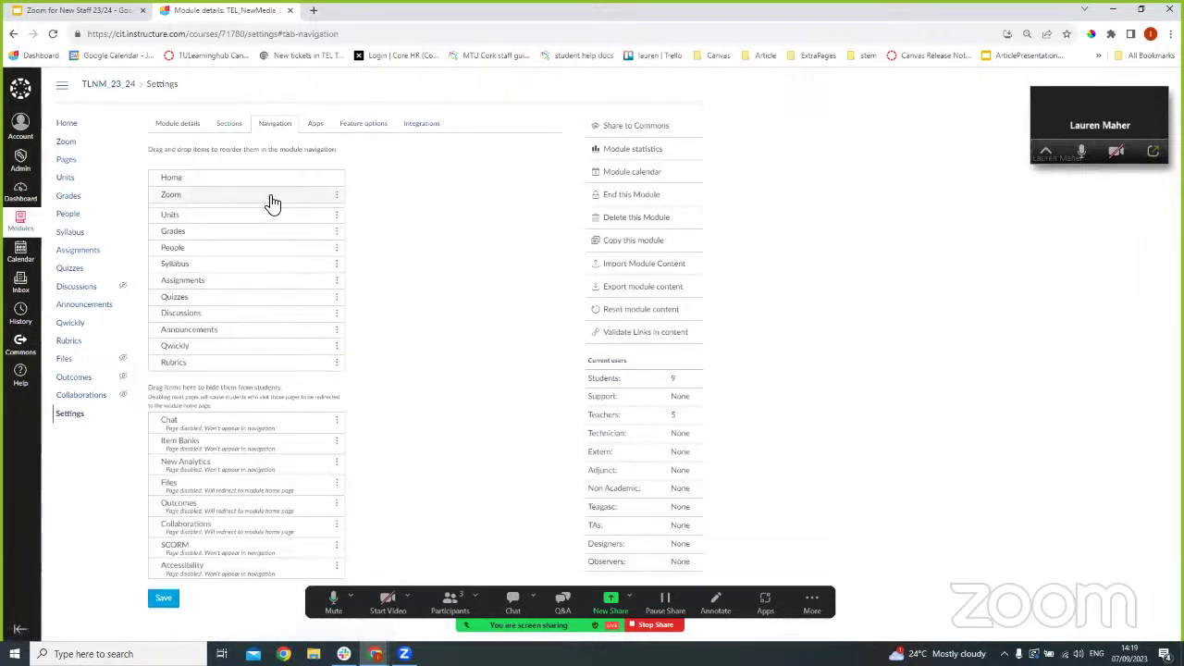
left_click_drag(254, 202, 238, 472)
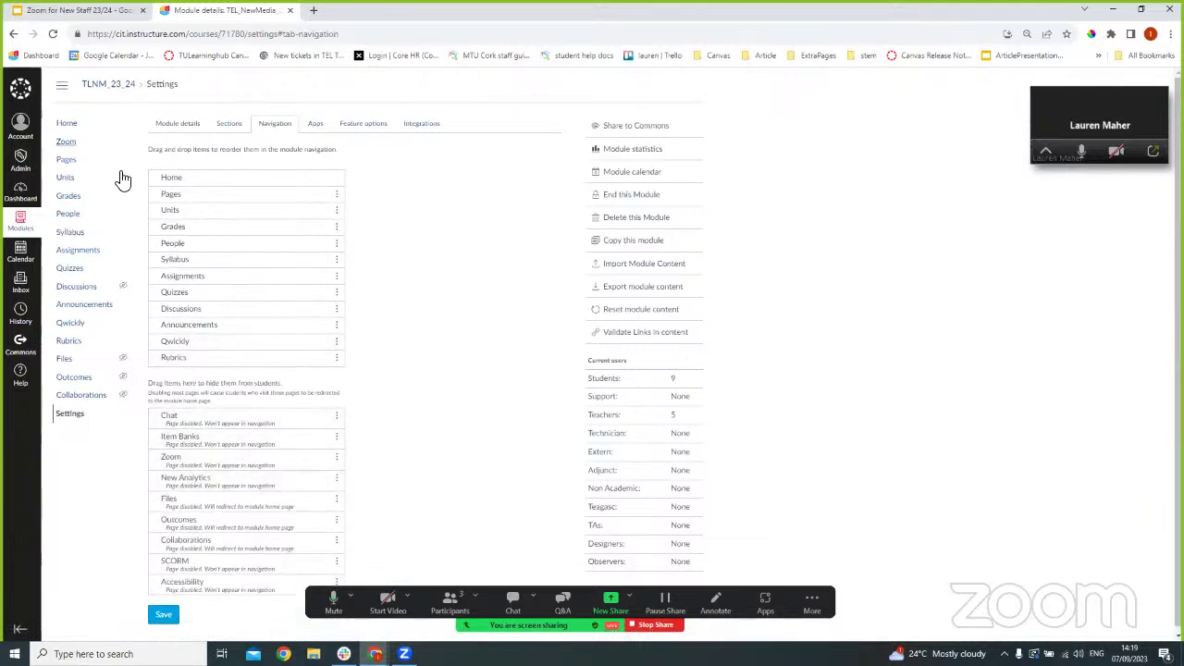
left_click_drag(194, 454, 216, 193)
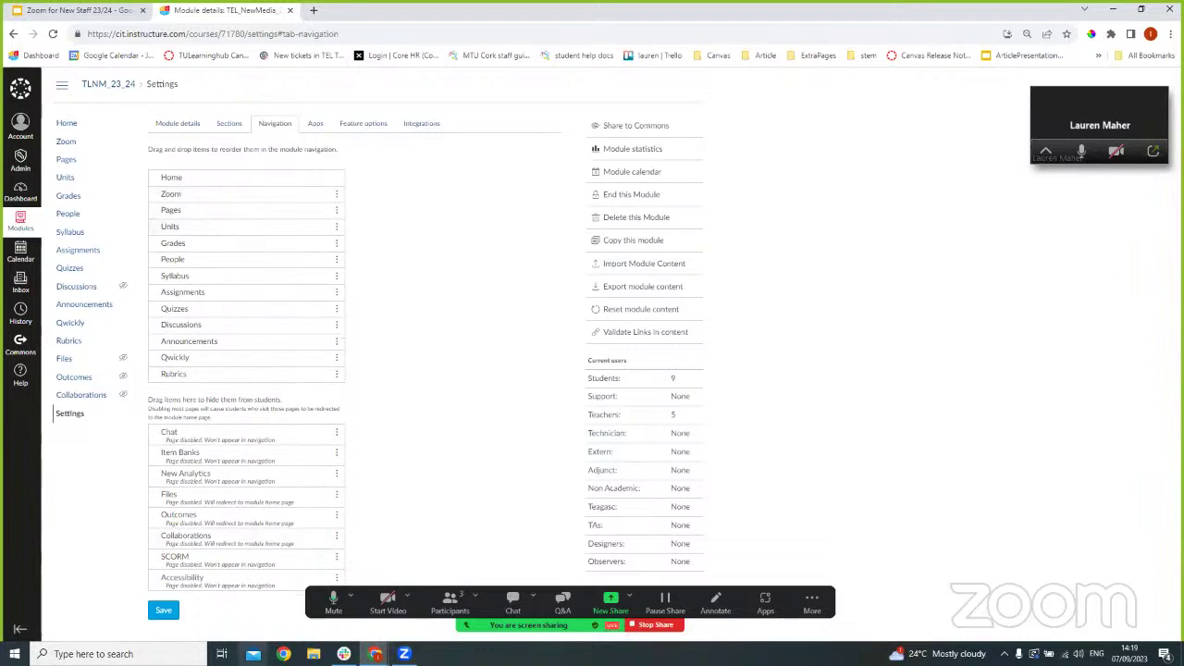
left_click(165, 611)
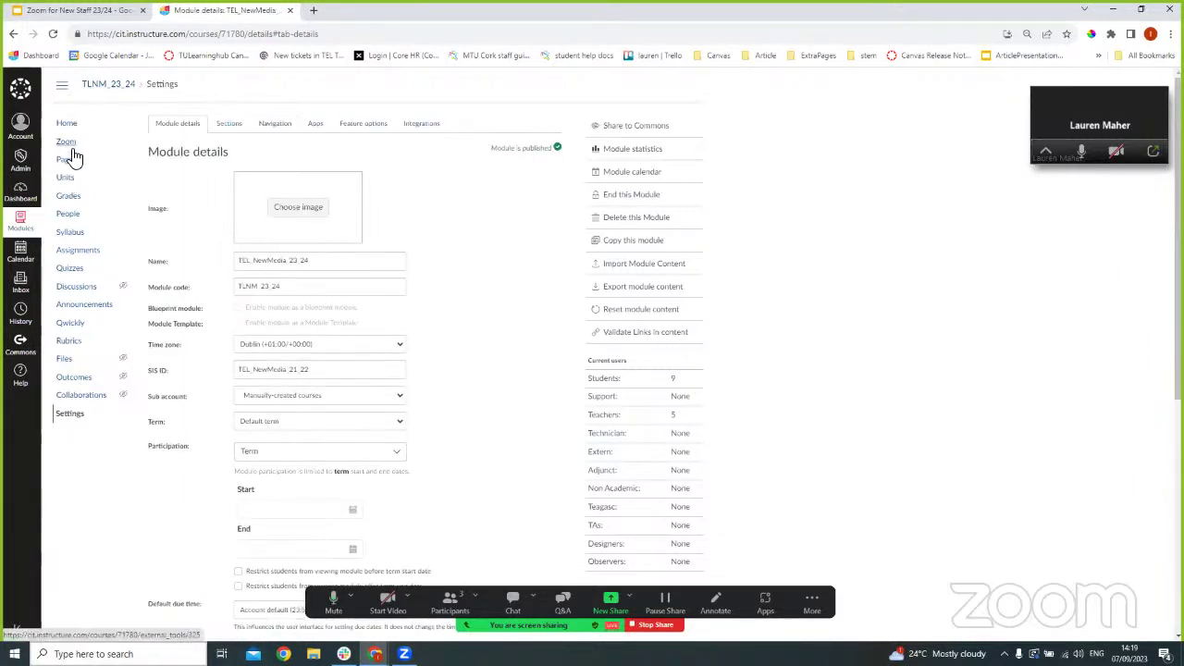
- Open the module's Zoom page and look through its upcoming meetings, previous meetings and cloud recordings
left_click(72, 146)
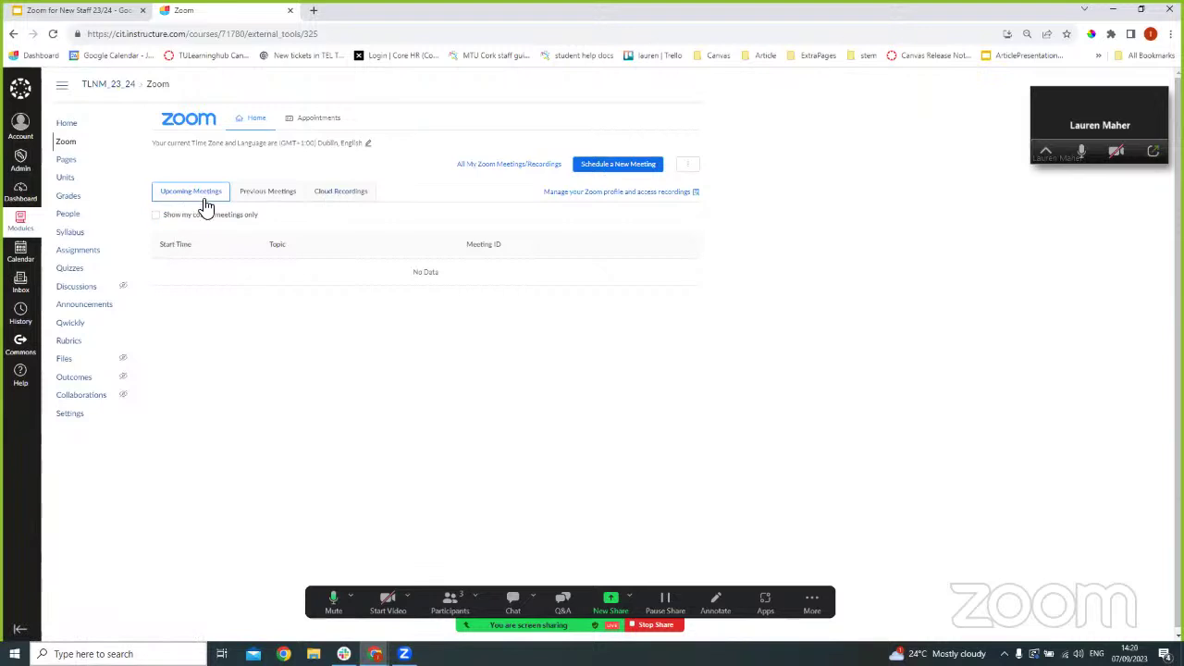
left_click_drag(370, 268, 434, 283)
left_click(269, 196)
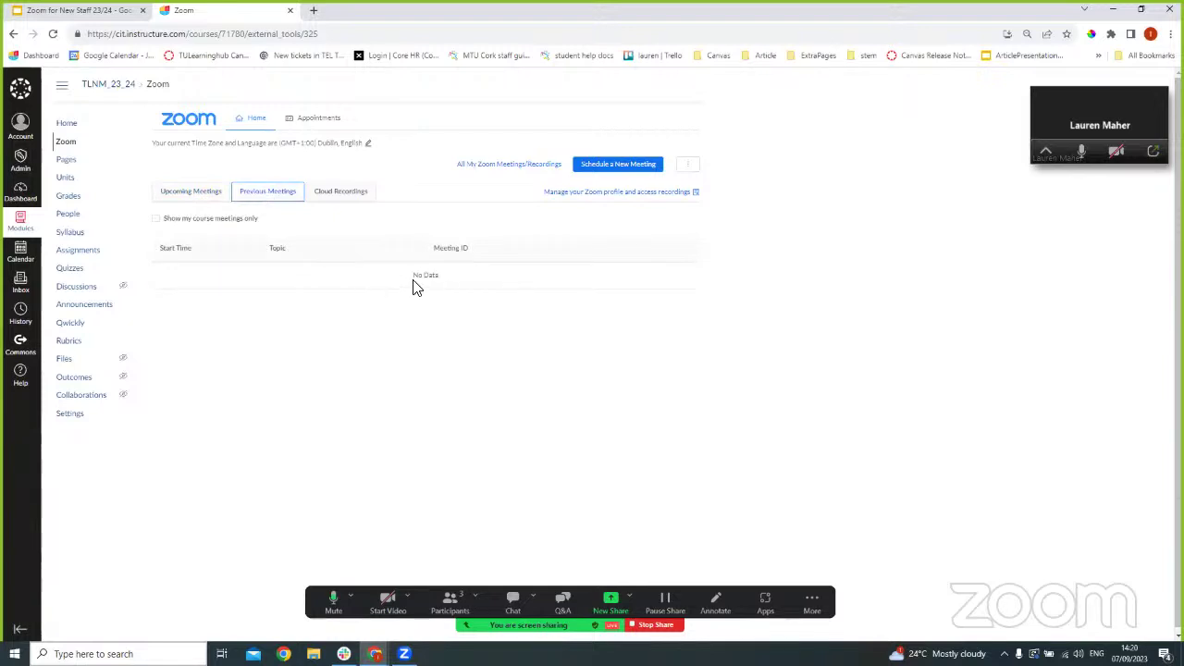
key("Right")
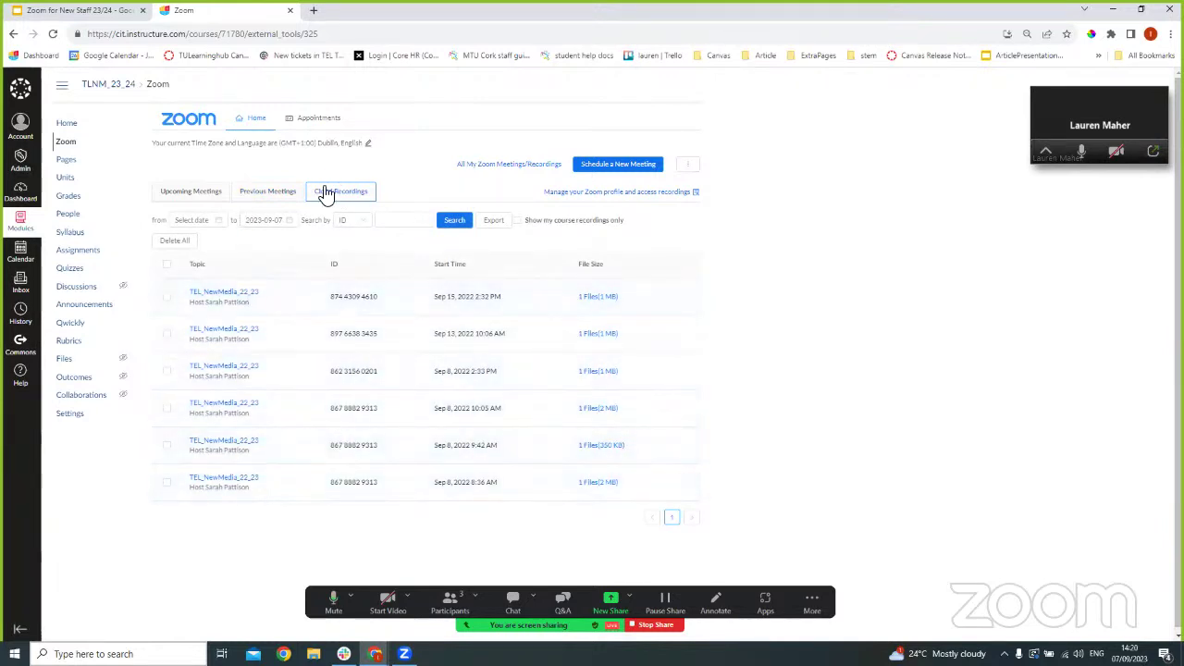
left_click(198, 199)
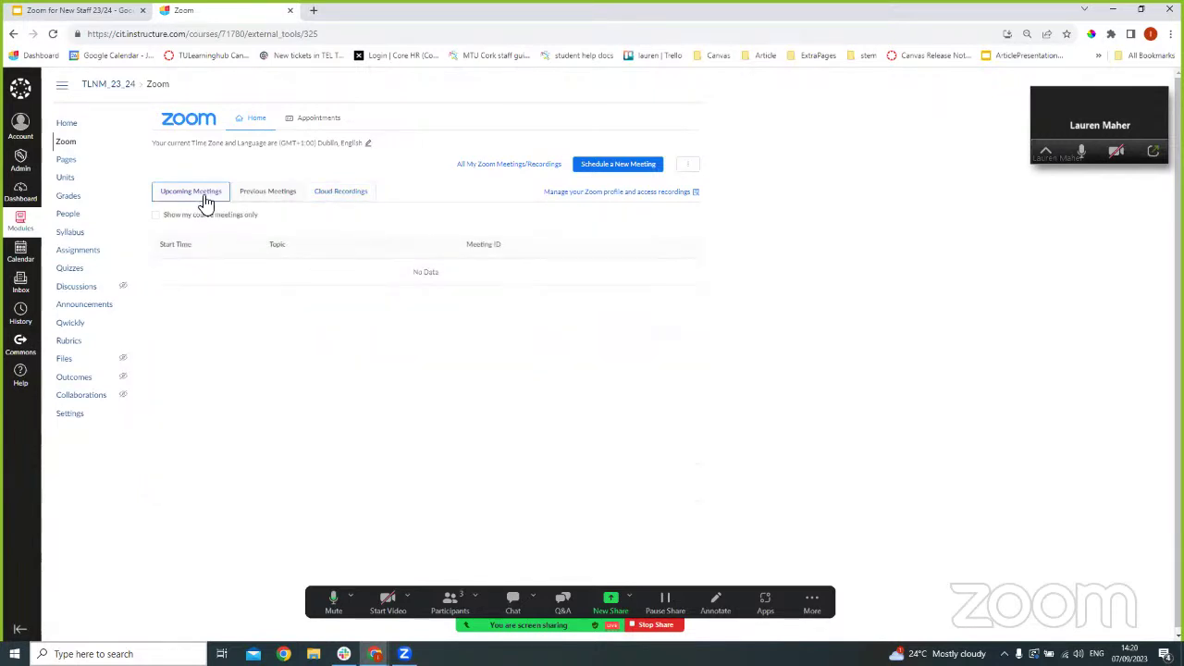
- Start scheduling a new meeting with the default topic and set it for 09/08/2023 at 12:00 PM
left_click(609, 168)
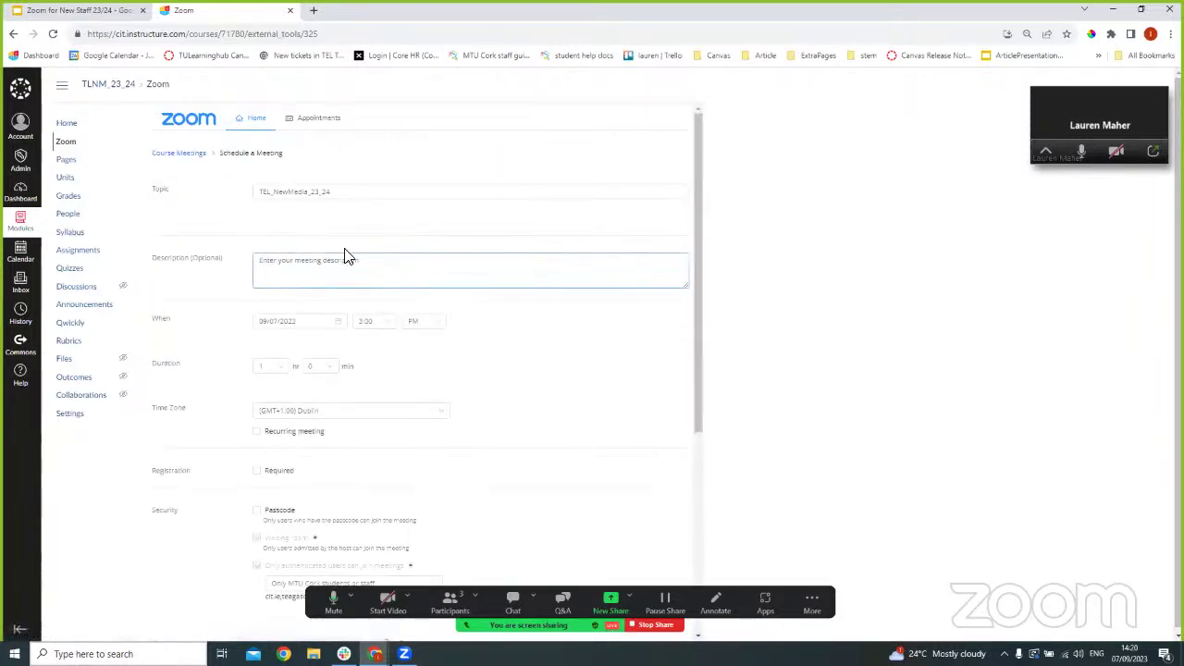
triple_click(374, 195)
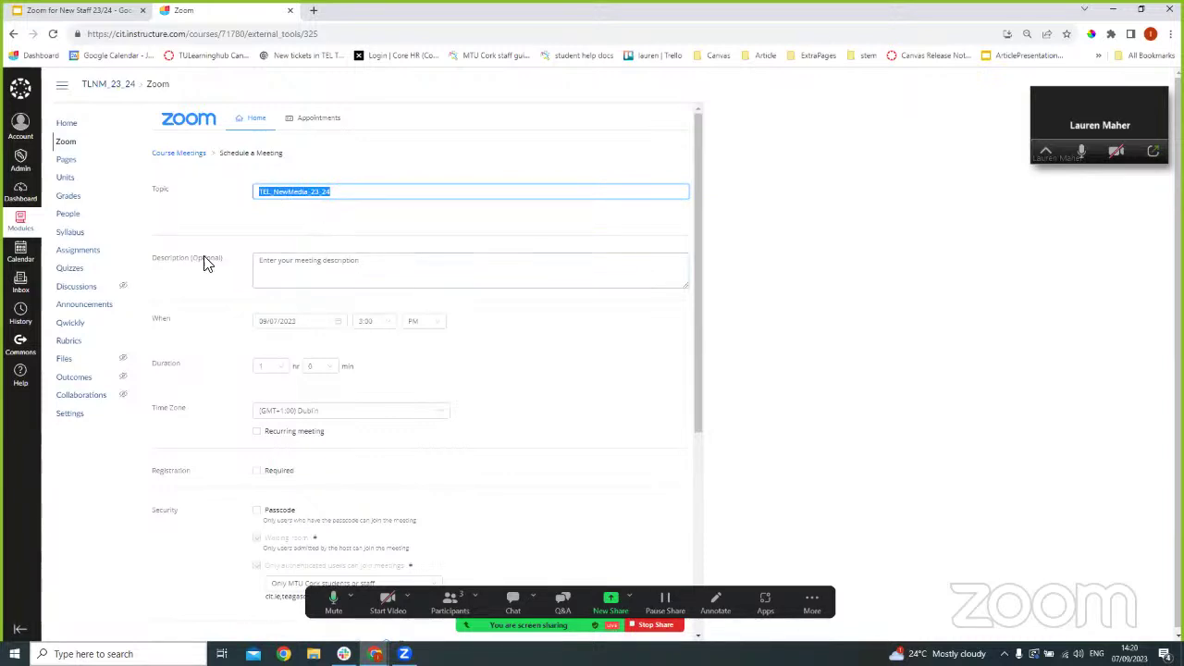
scroll(327, 274, "down", 1)
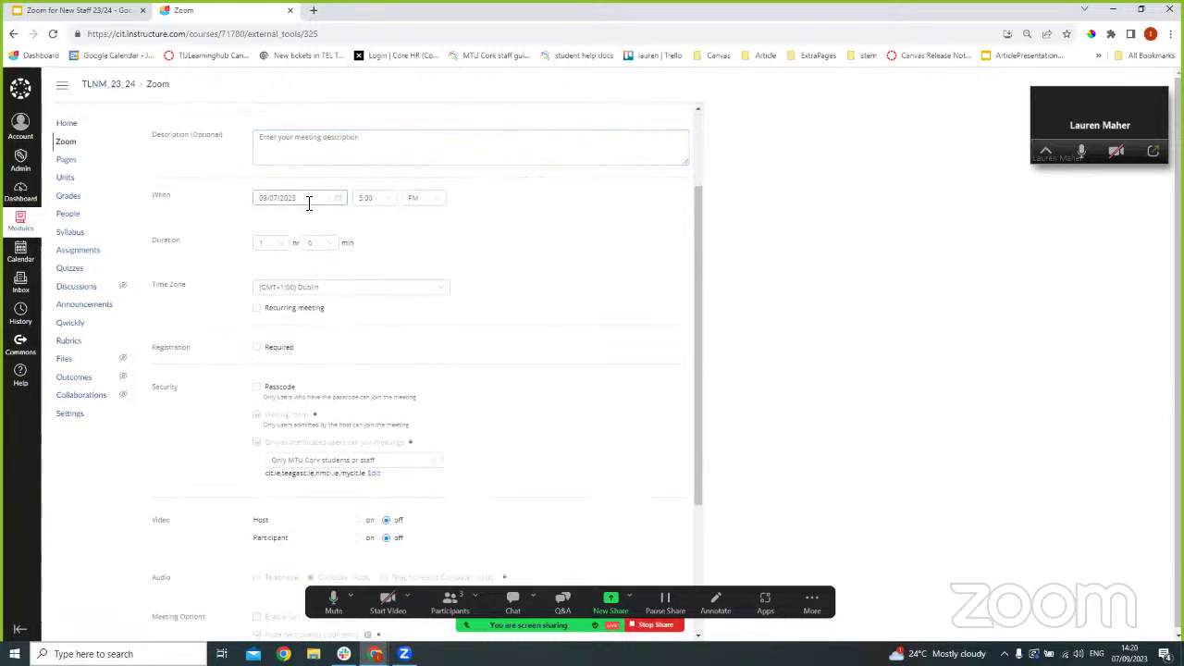
left_click(337, 201)
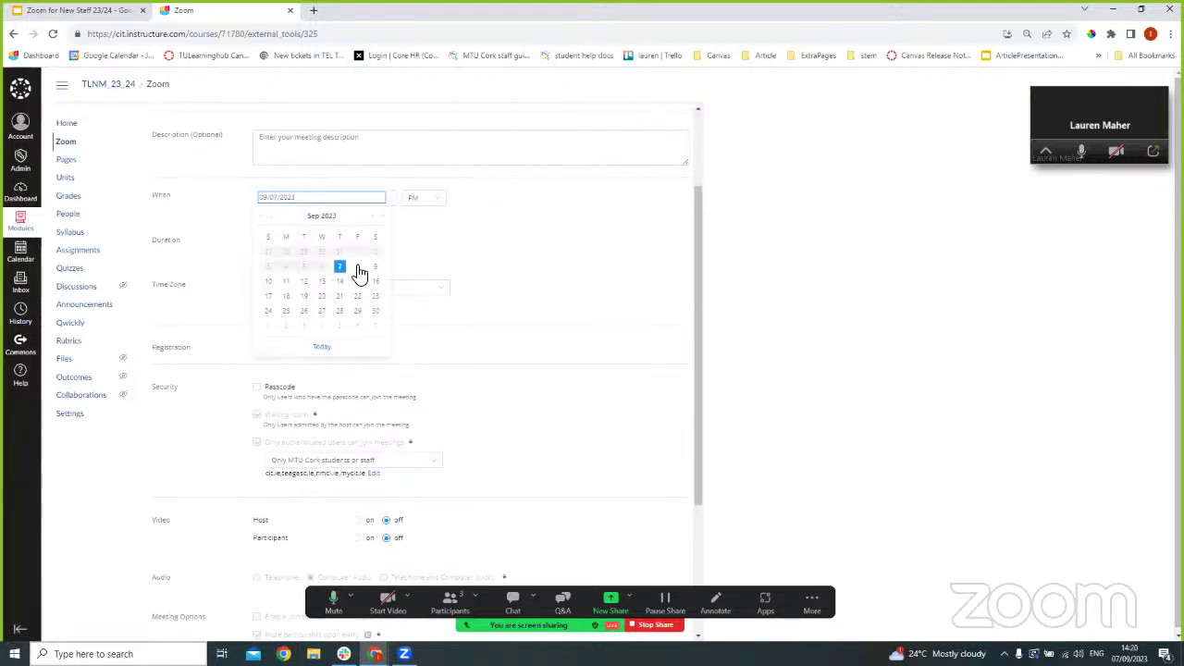
left_click(357, 268)
left_click(378, 199)
left_click(373, 217)
left_click(417, 200)
left_click(462, 220)
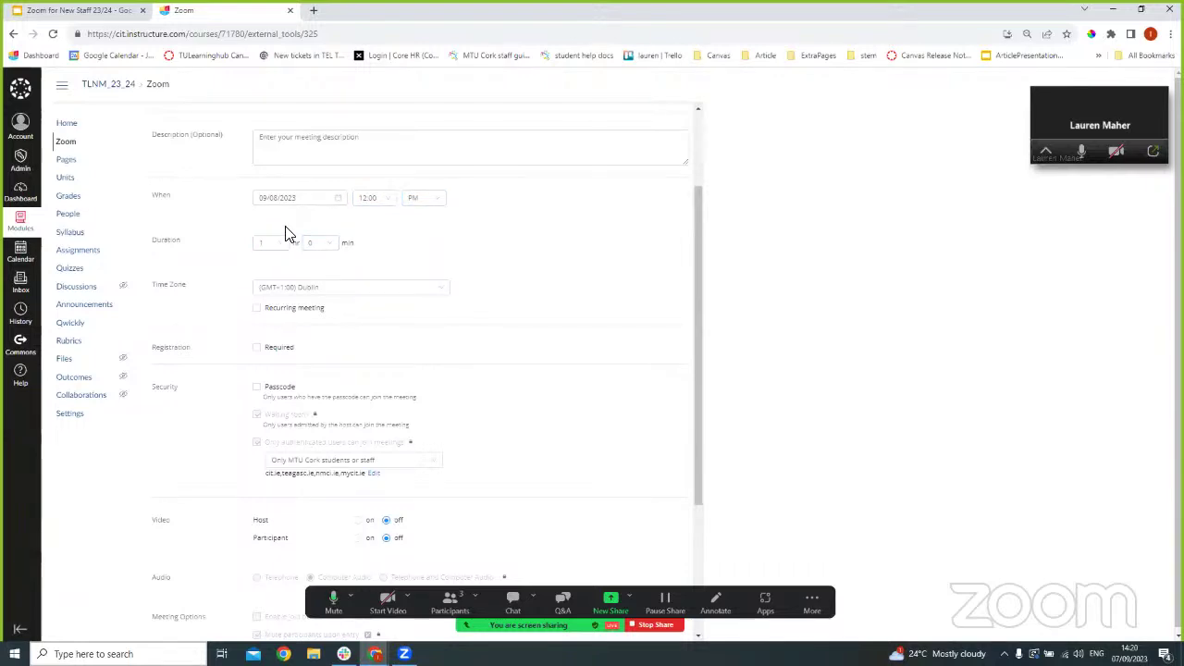
- Make the meeting recurring with a weekly recurrence that repeats every 1 week
scroll(367, 255, "down", 1)
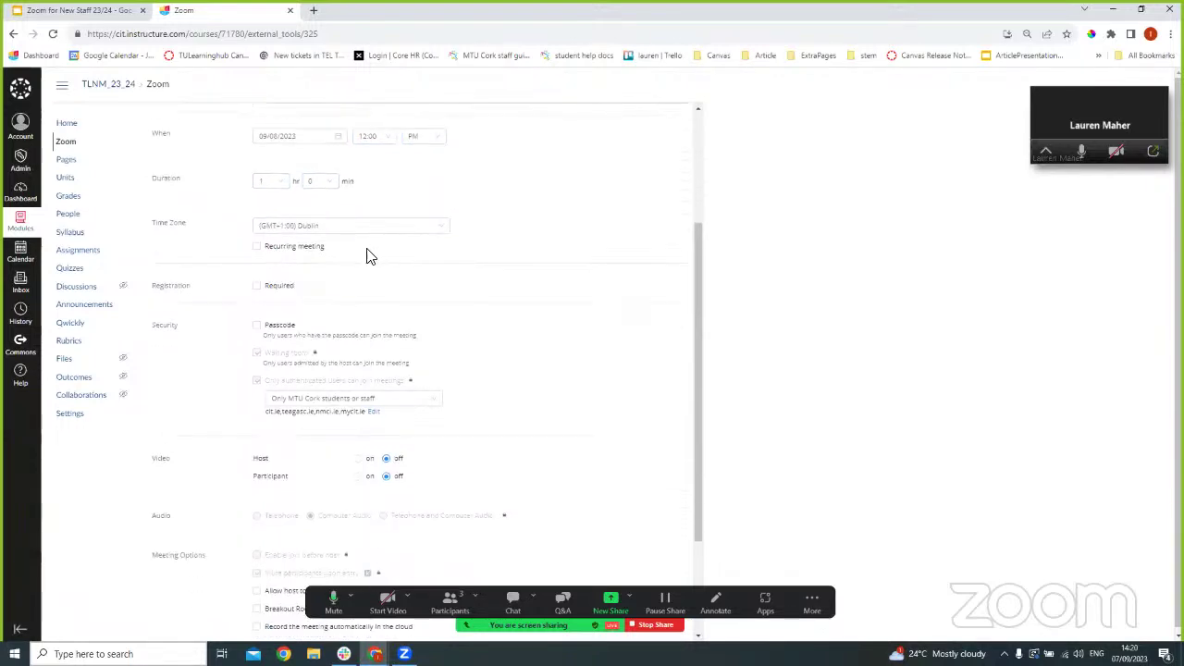
left_click(291, 255)
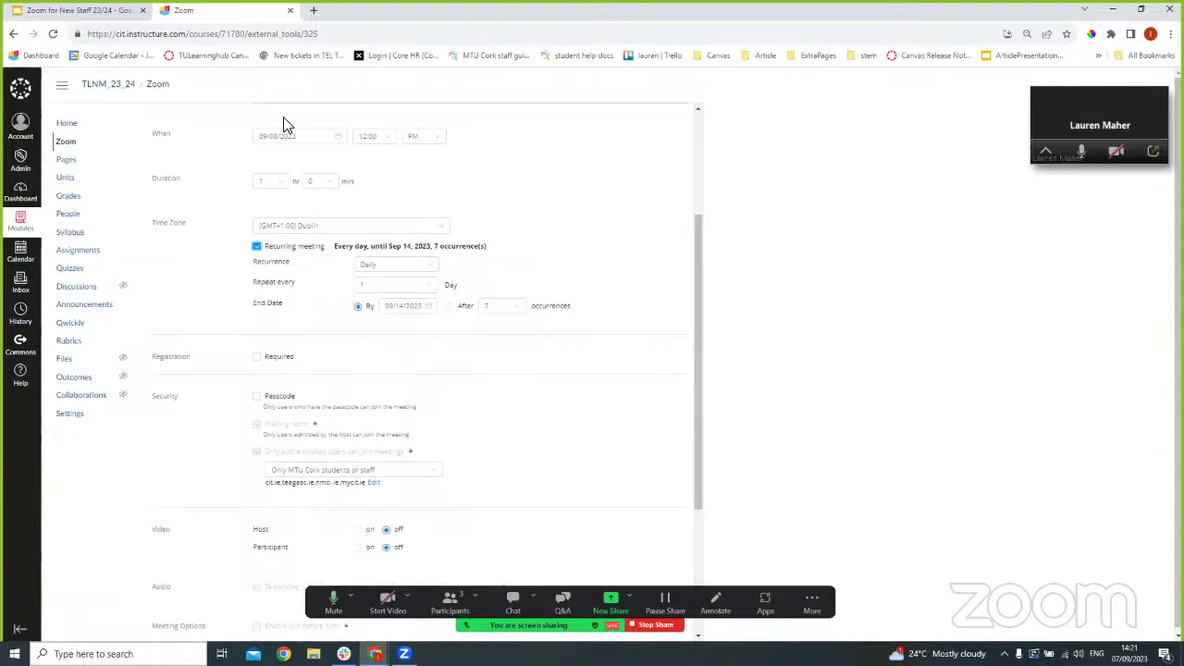
left_click(368, 267)
left_click(385, 298)
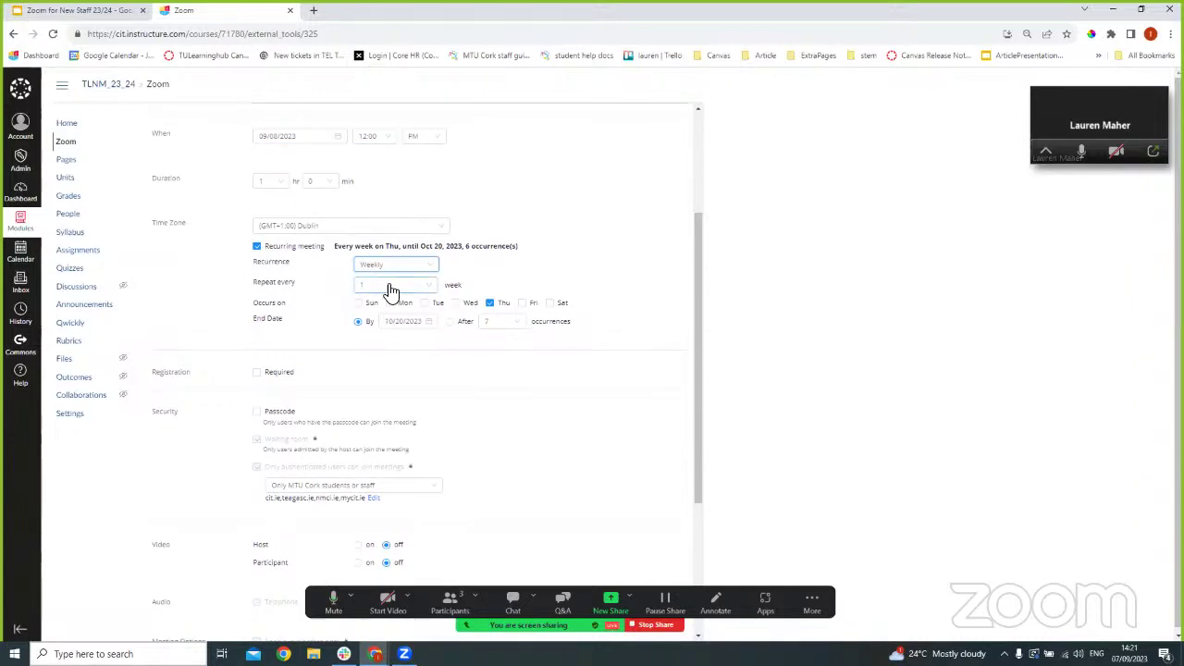
left_click(369, 291)
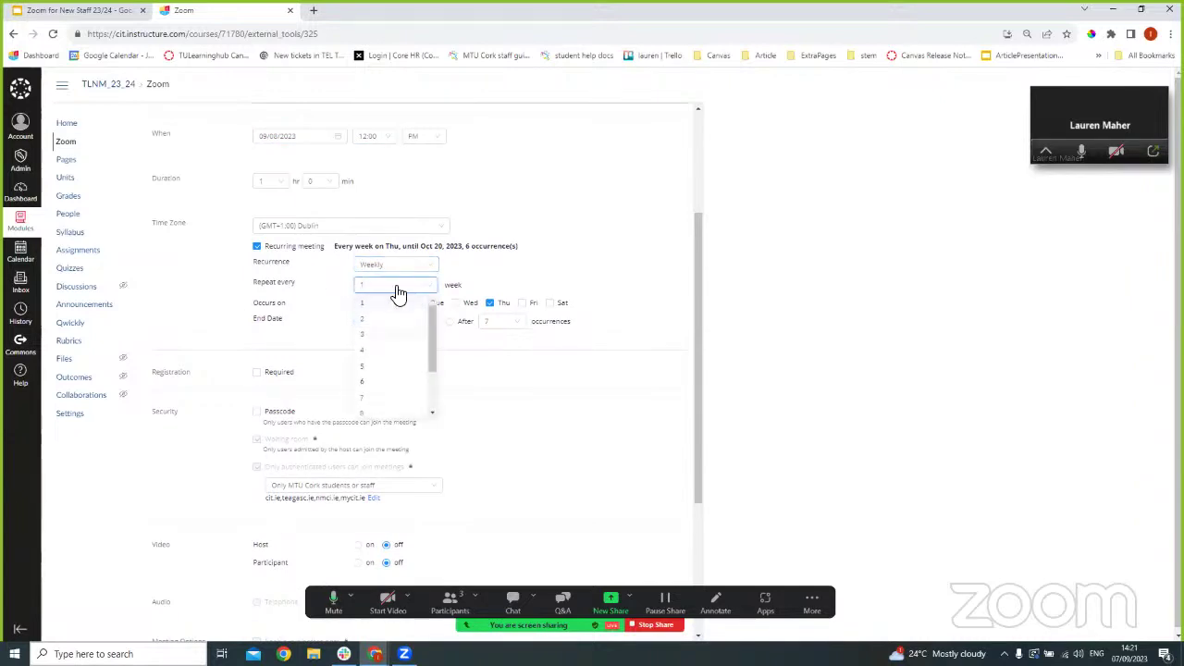
left_click(480, 276)
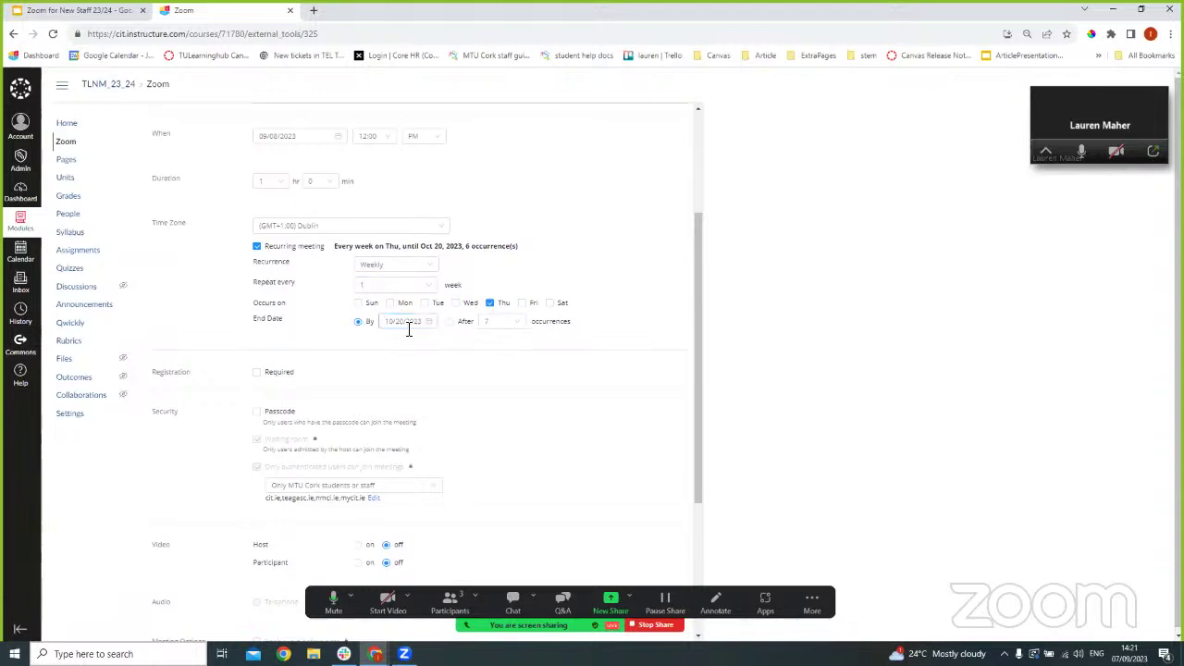
- Set the recurring meeting to end after 7 occurrences instead of by a date
left_click(450, 323)
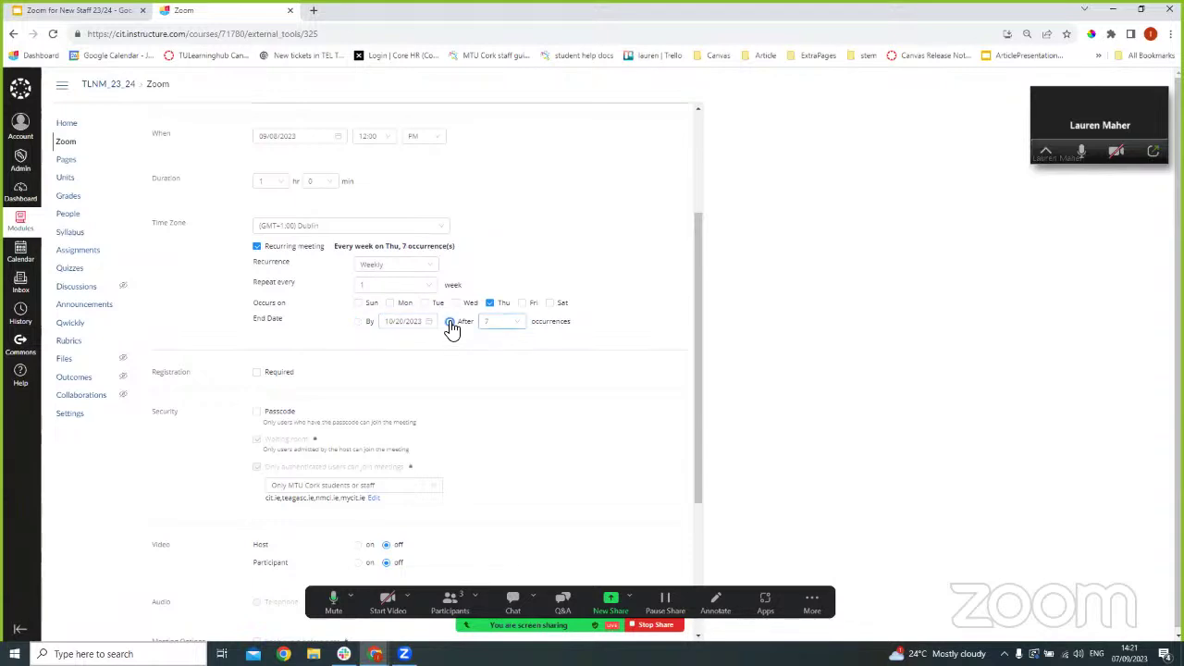
left_click(492, 326)
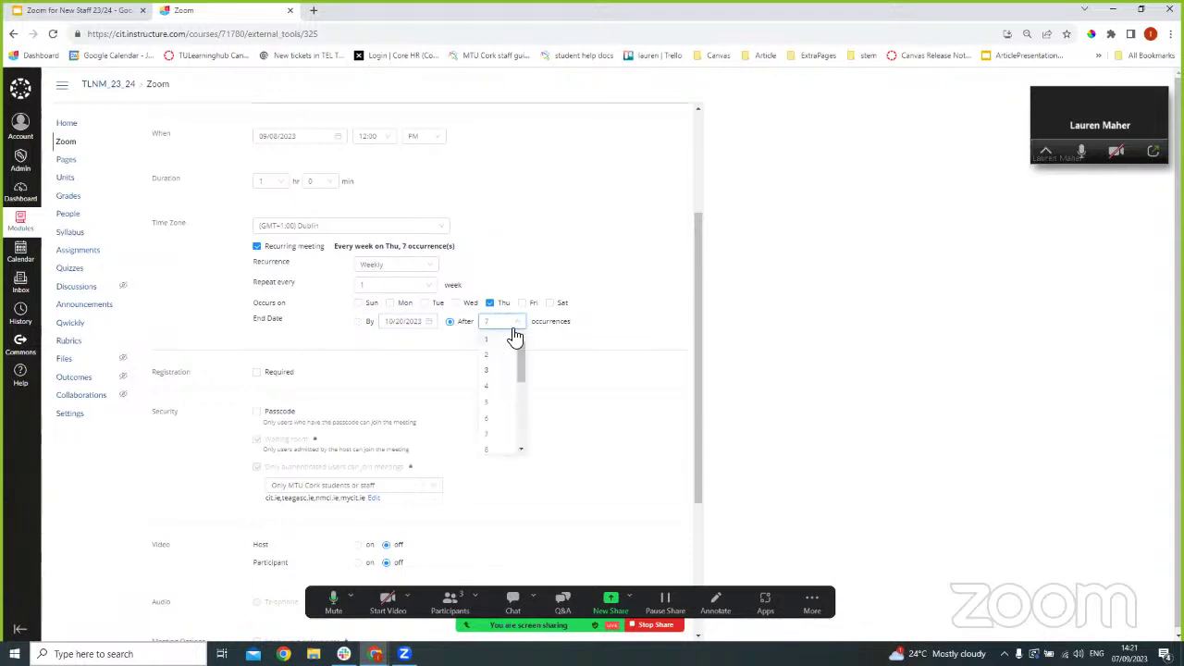
left_click(571, 278)
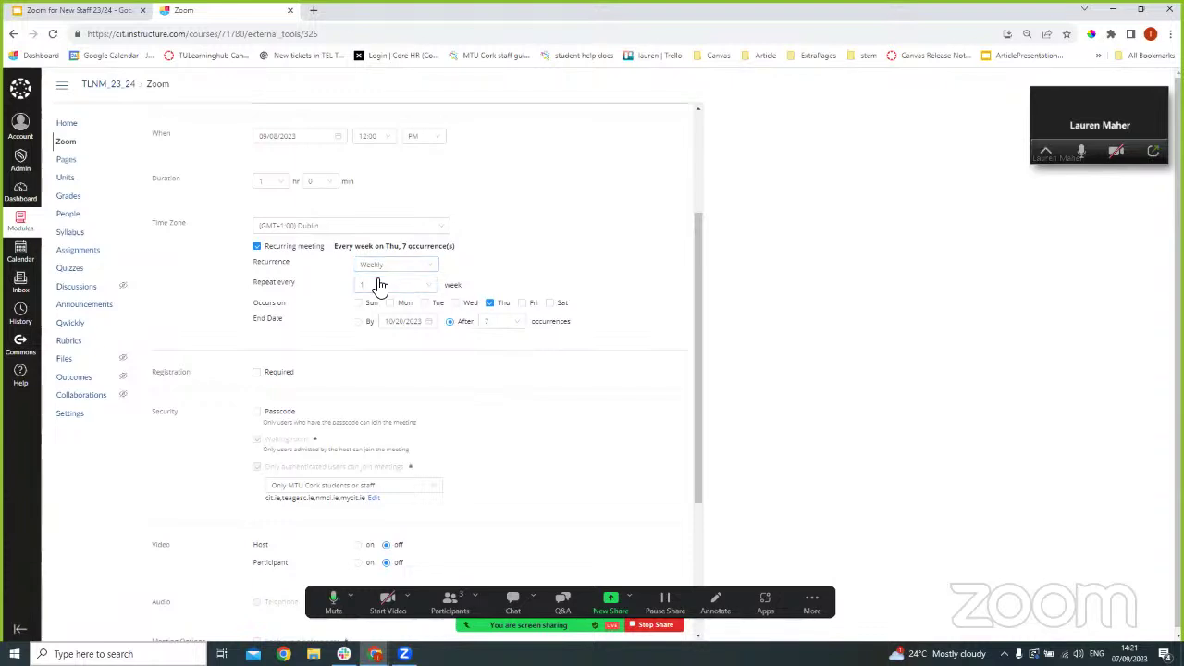
- In the meeting's security settings, allow all authenticated users, including external speakers, to join
scroll(379, 282, "down", 2)
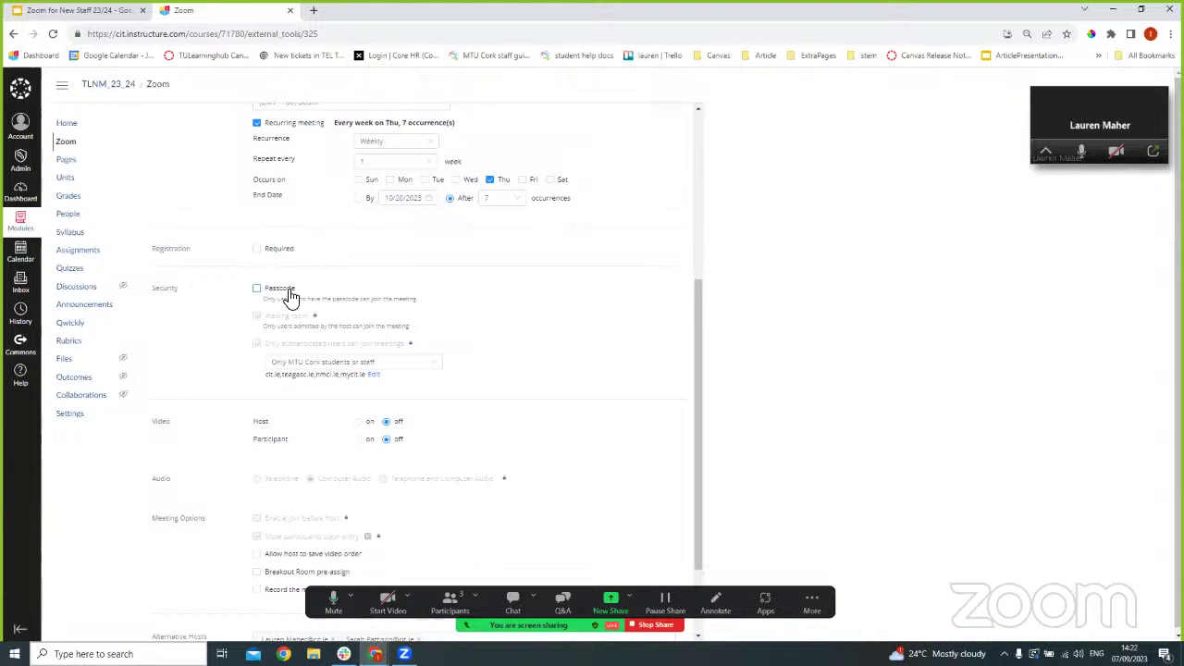
scroll(370, 300, "down", 2)
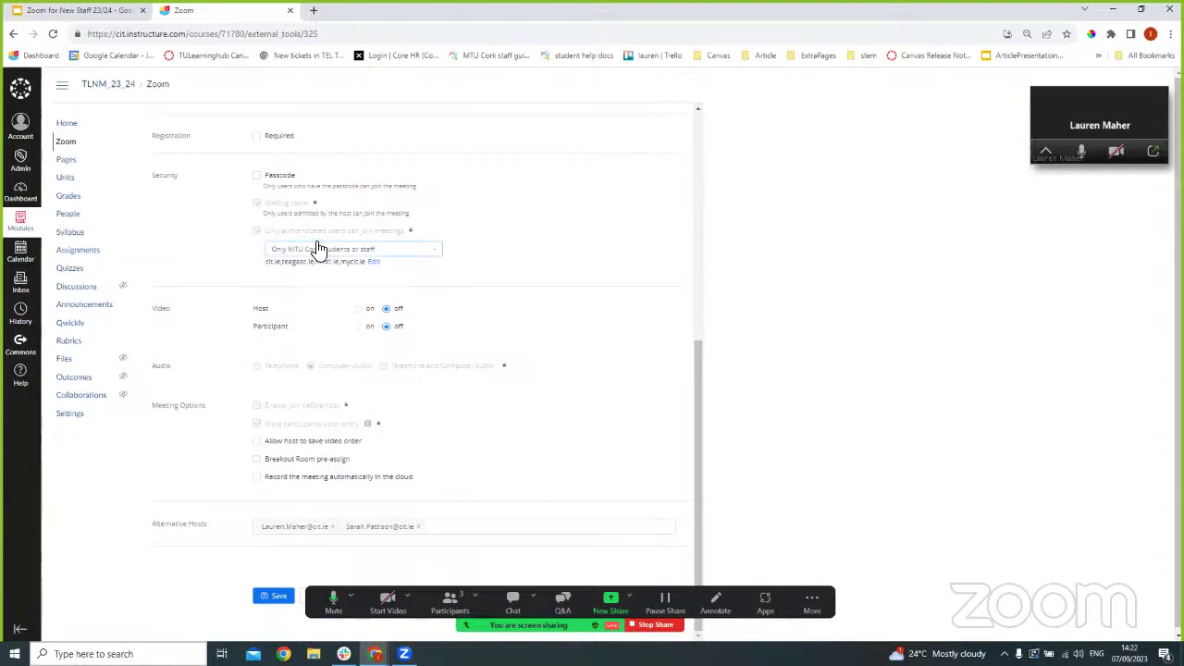
left_click(379, 253)
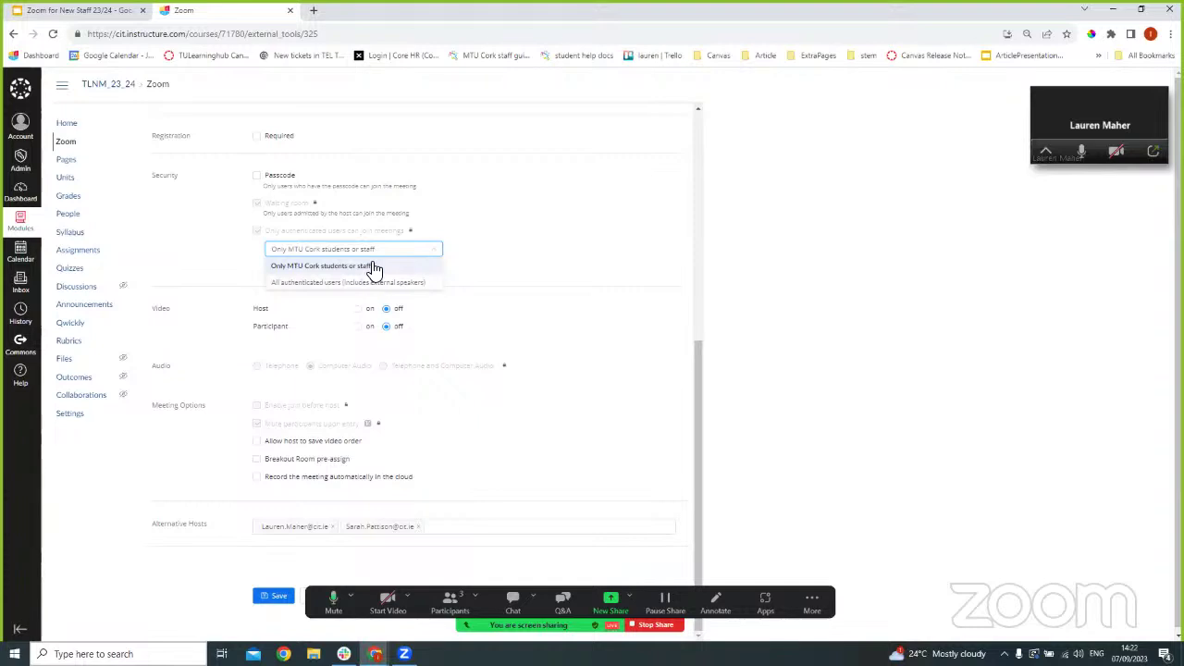
left_click(361, 284)
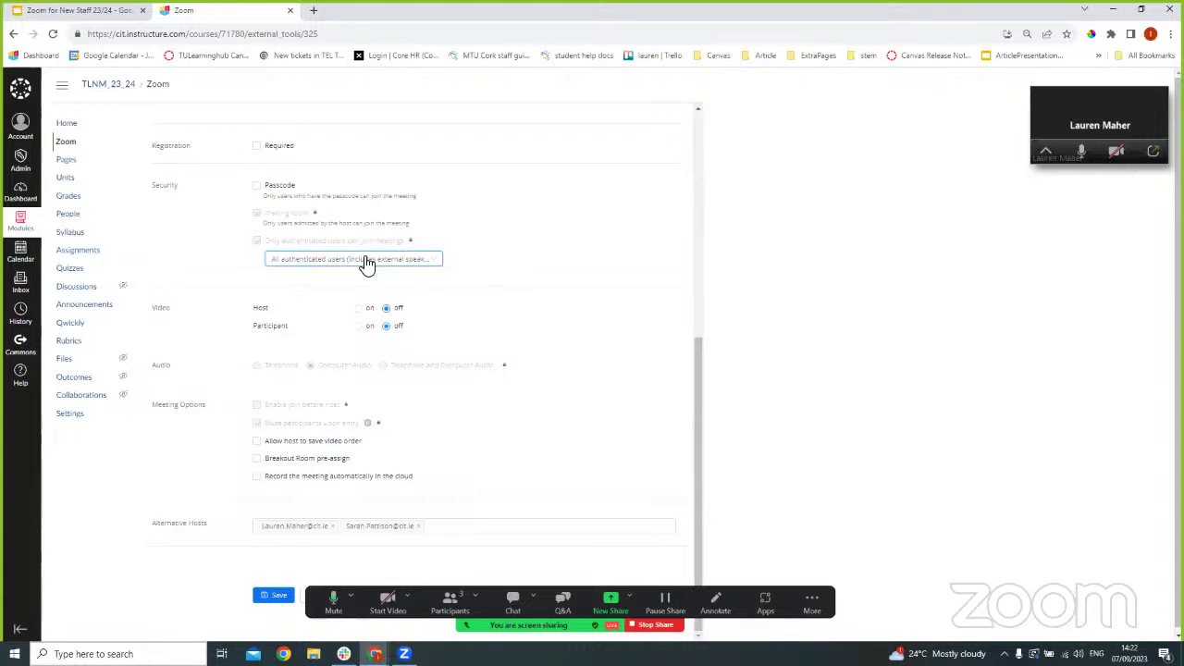
- Check the alternative hosts, save the scheduled meeting and review its details
scroll(490, 251, "down", 1)
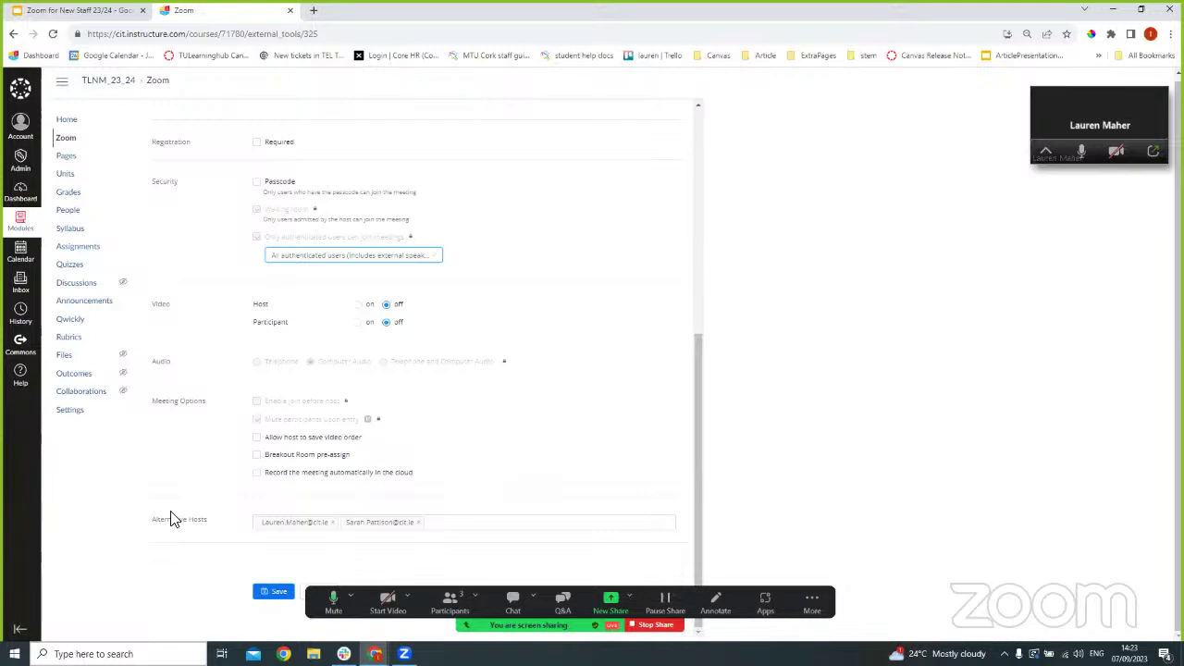
left_click(300, 532)
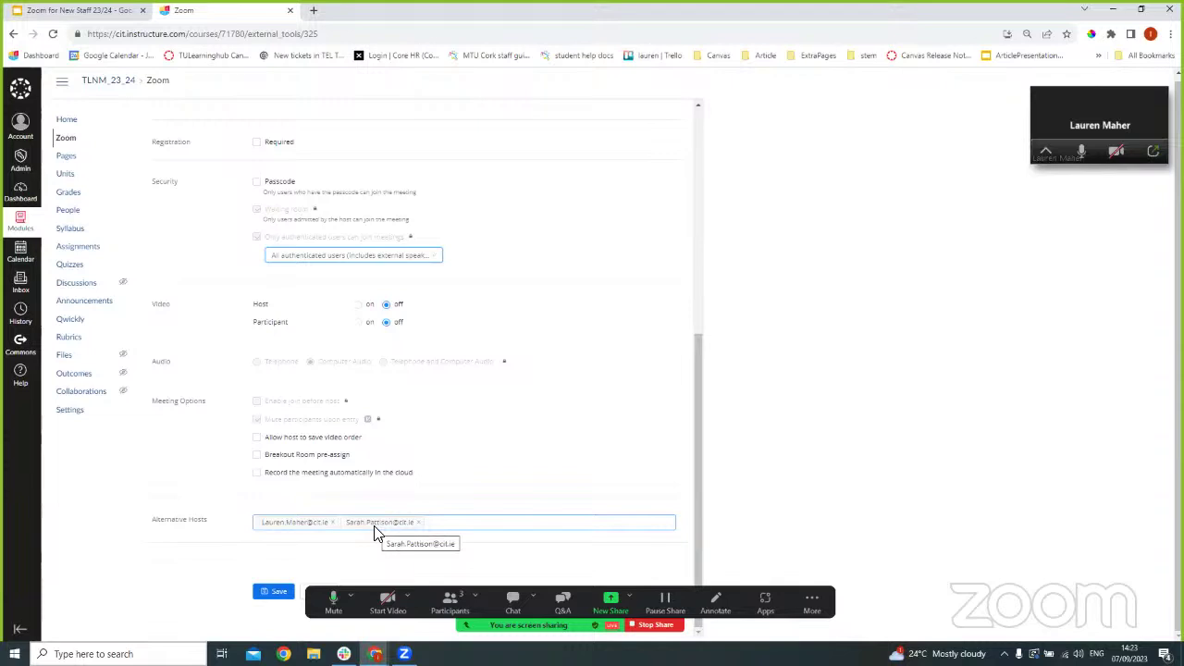
left_click(290, 593)
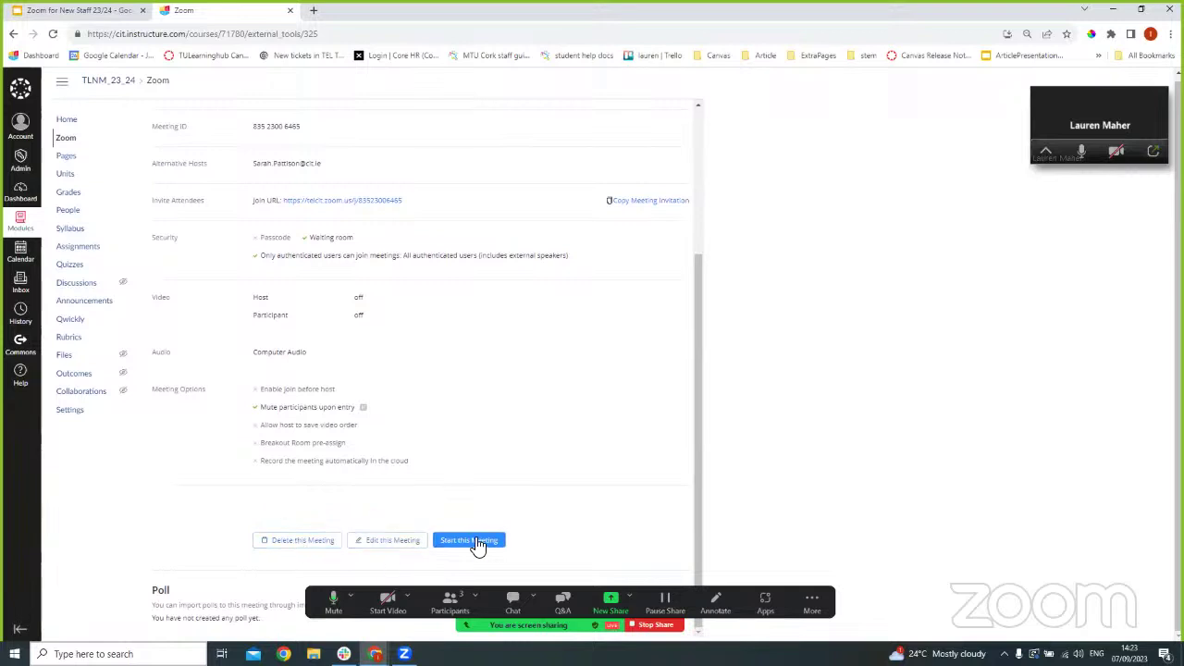
scroll(756, 415, "up", 2)
scroll(561, 314, "up", 3)
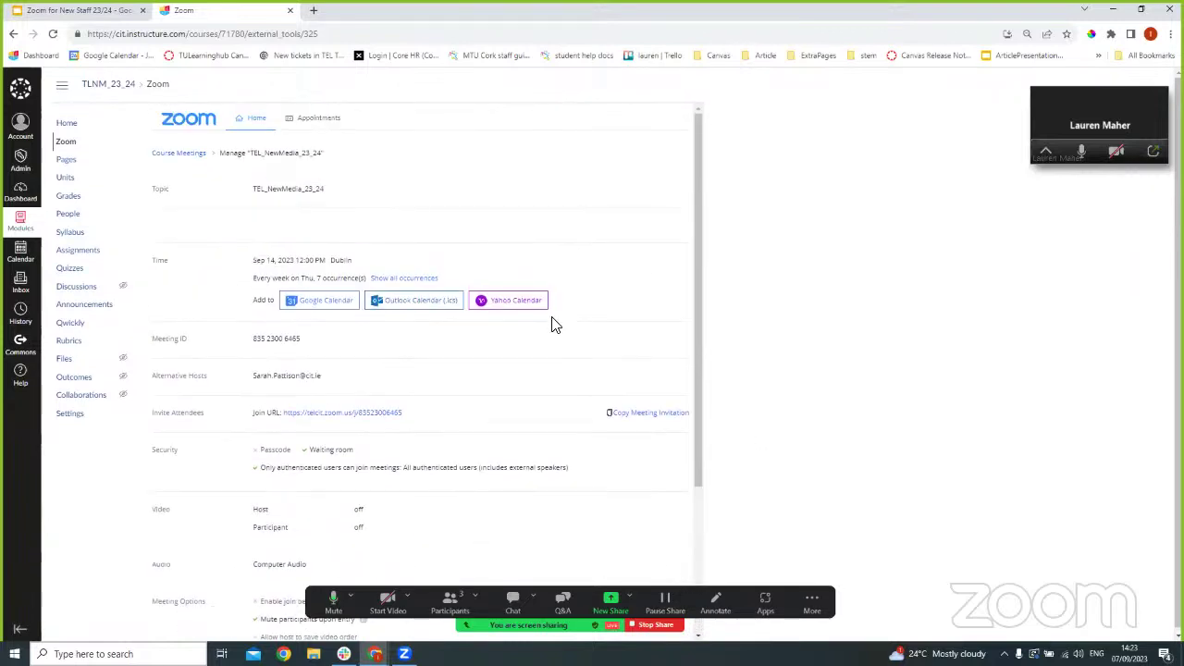
- Check the upcoming and previous meetings, and open the Sep 15, 2022 TEL_NewMedia_22_23 cloud recording in the player
left_click(74, 145)
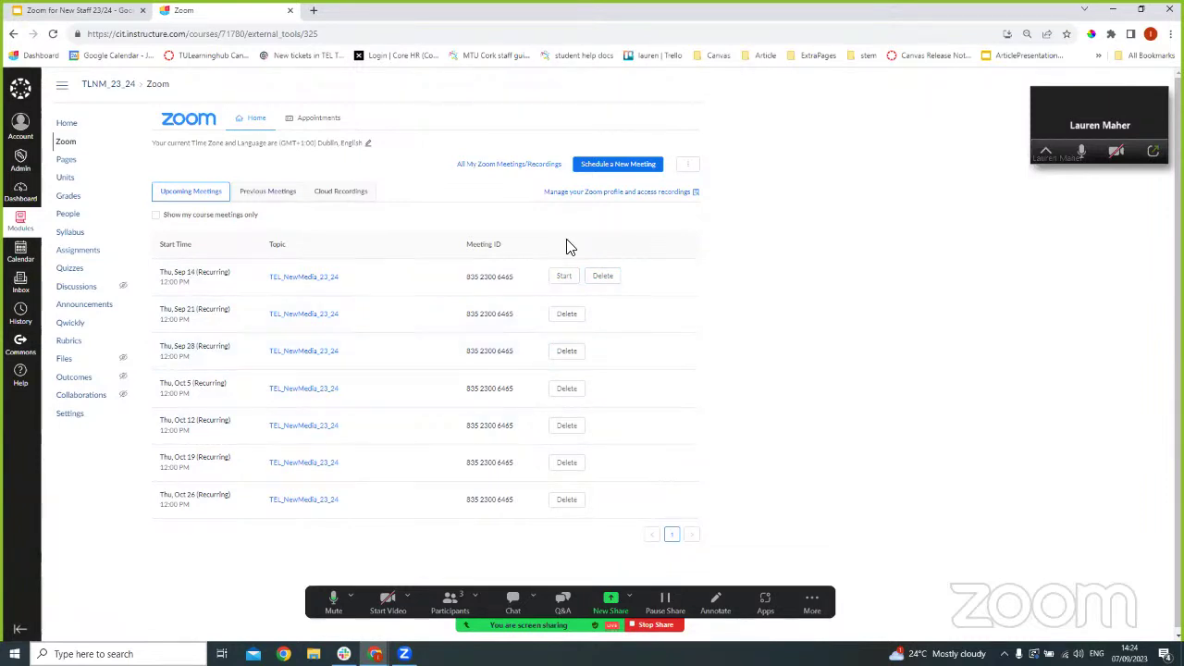
left_click(269, 192)
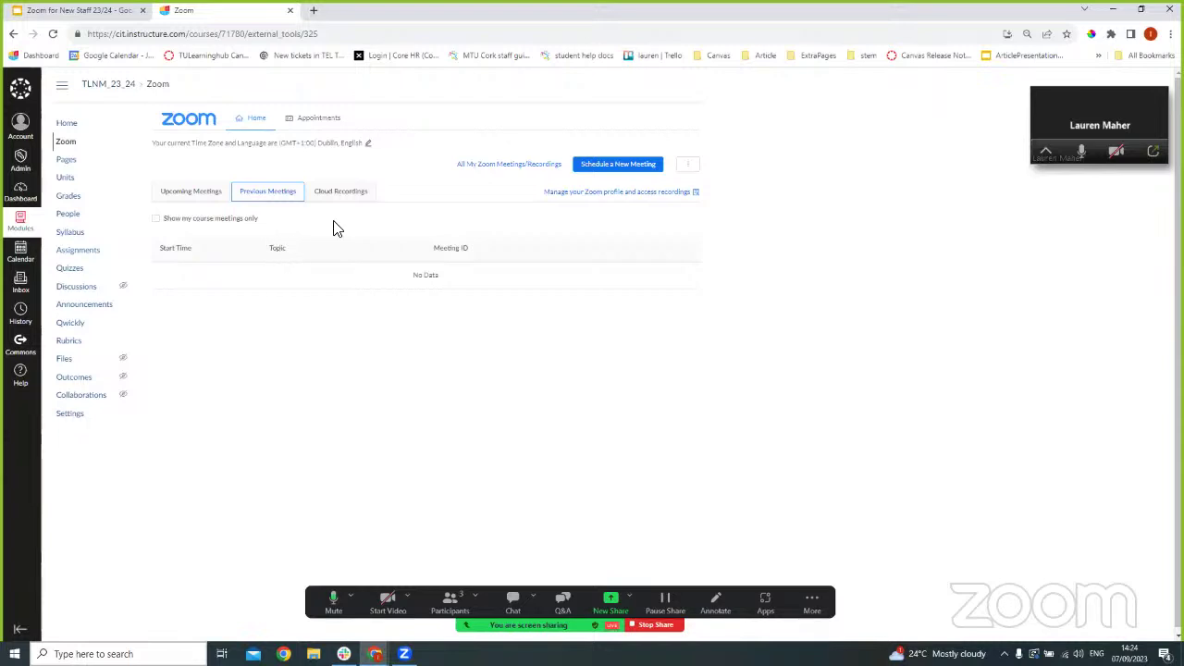
left_click(340, 190)
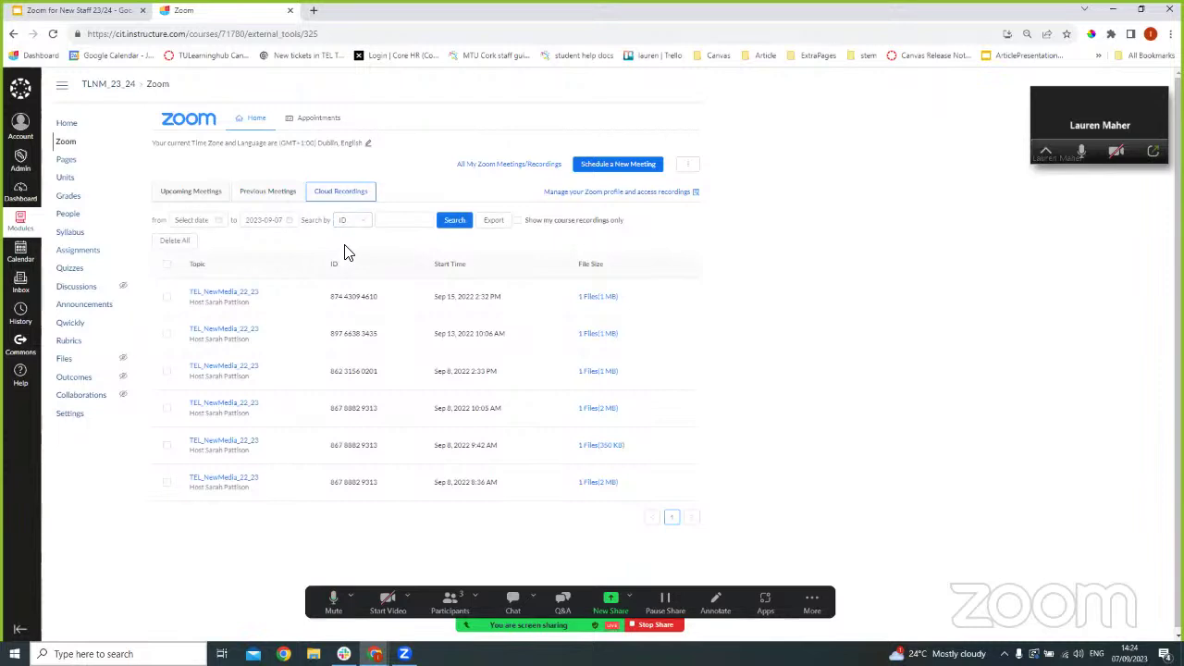
left_click(211, 286)
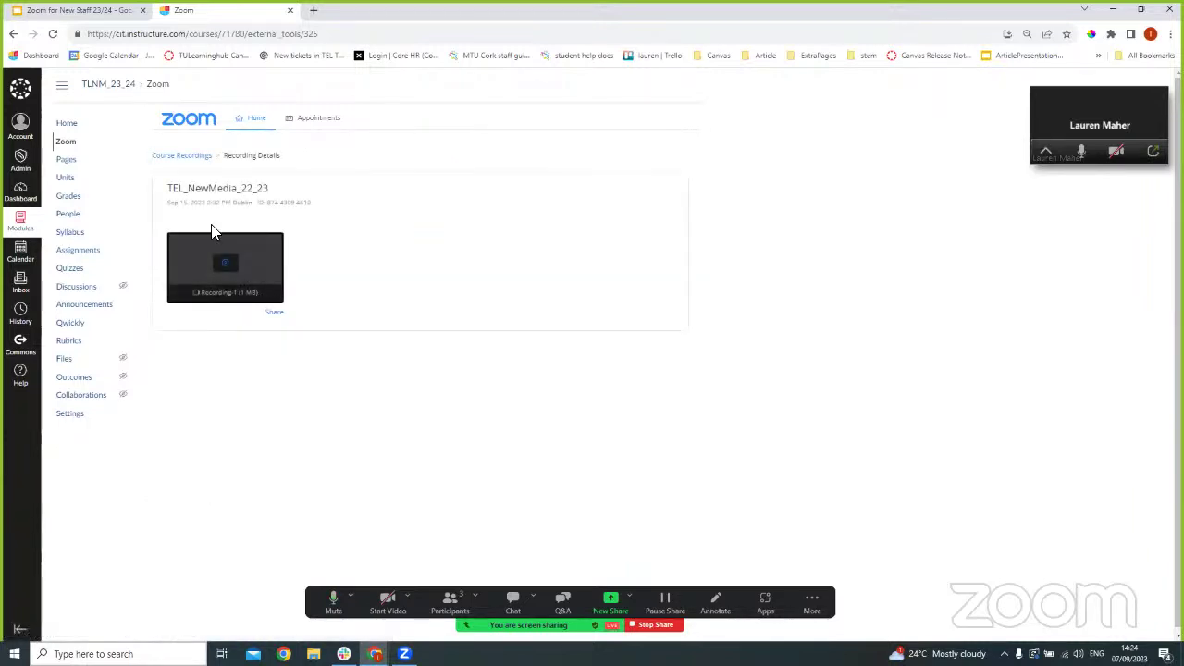
left_click(225, 267)
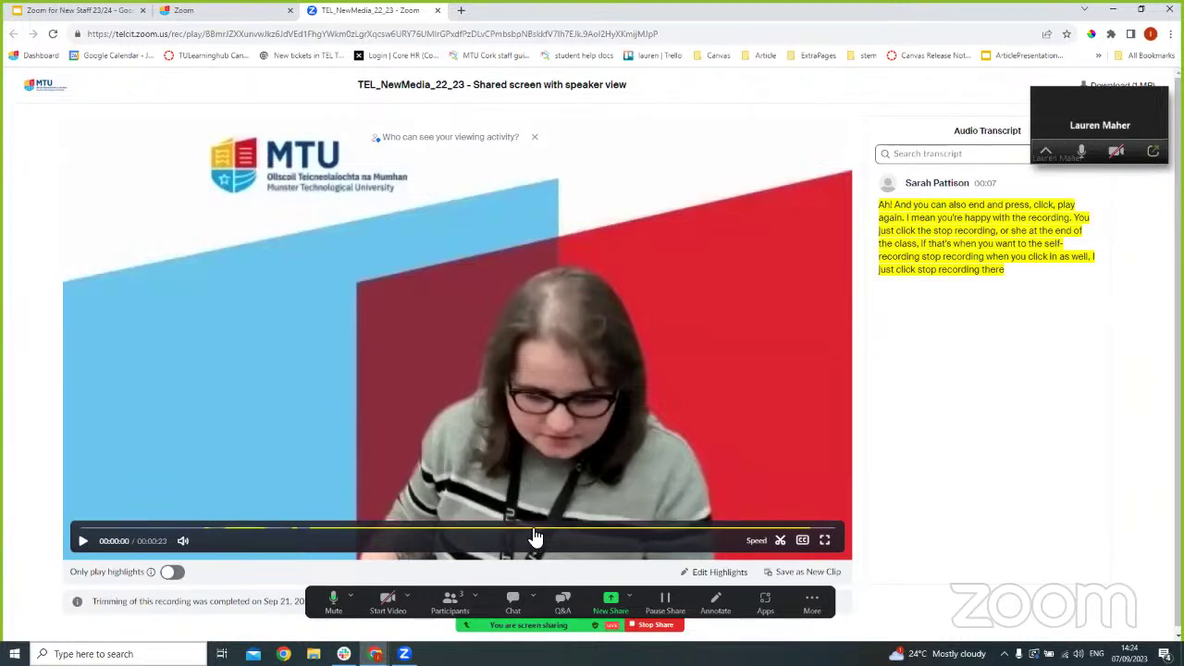
- Close the cloud recording player, and mute and unmute the microphone in the running session
key("ctrl+w")
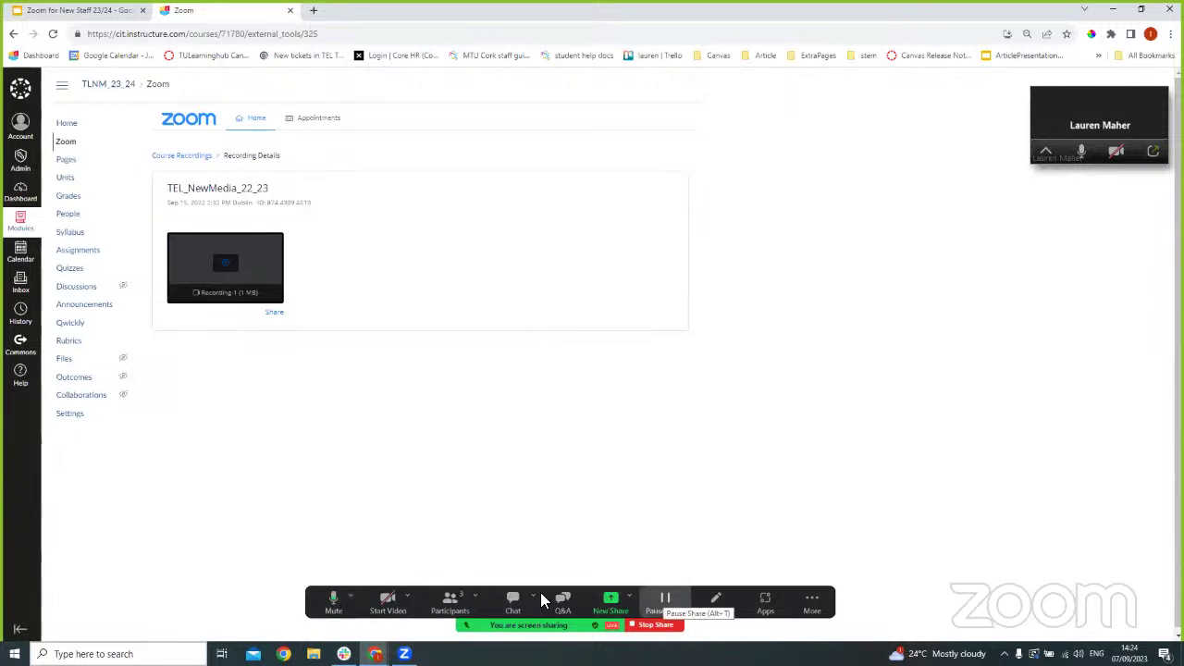
left_click(330, 605)
left_click(332, 606)
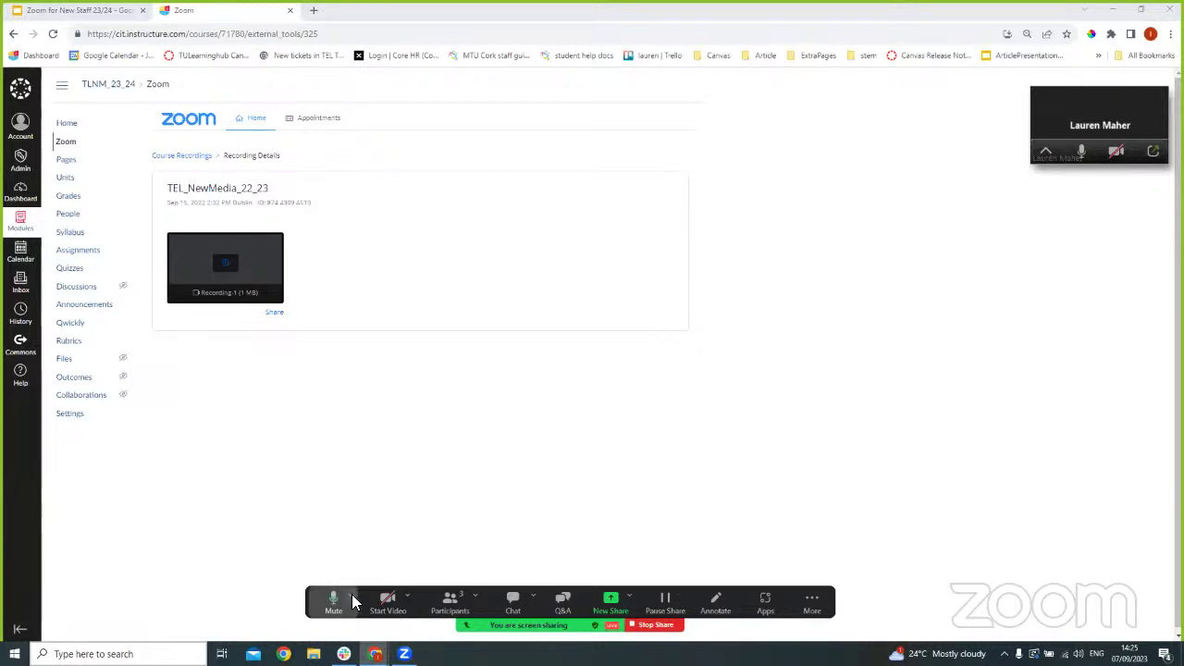
- View the microphone and speaker choices, start the speaker and microphone test, and close it without answering
left_click(351, 595)
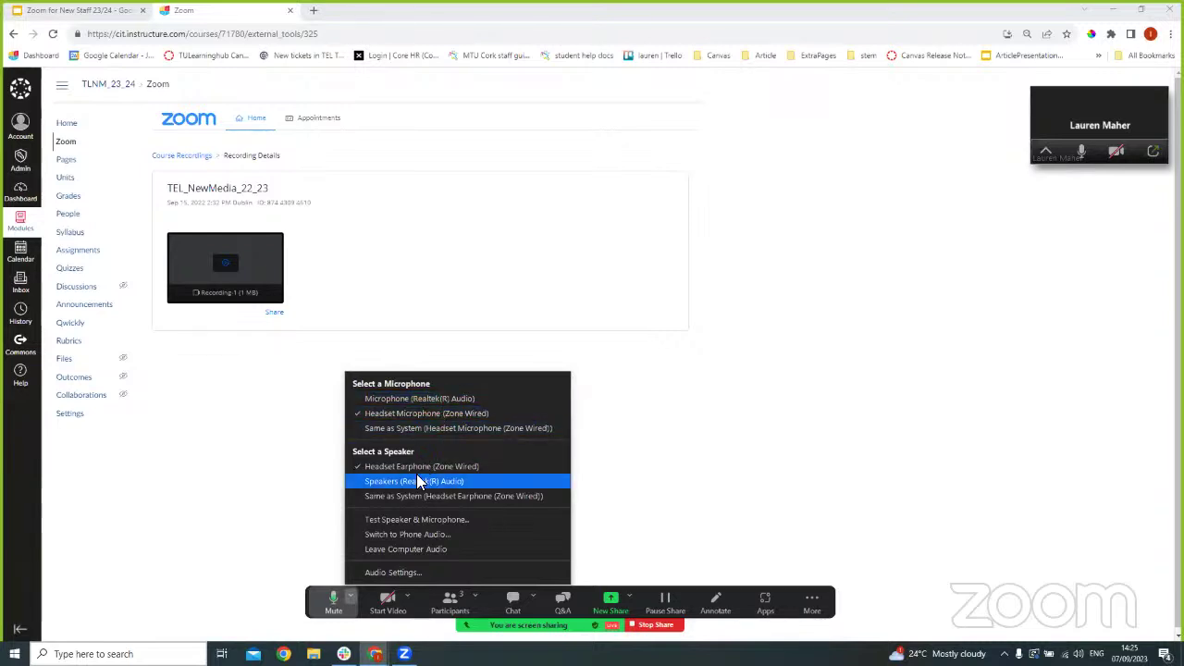
left_click(432, 519)
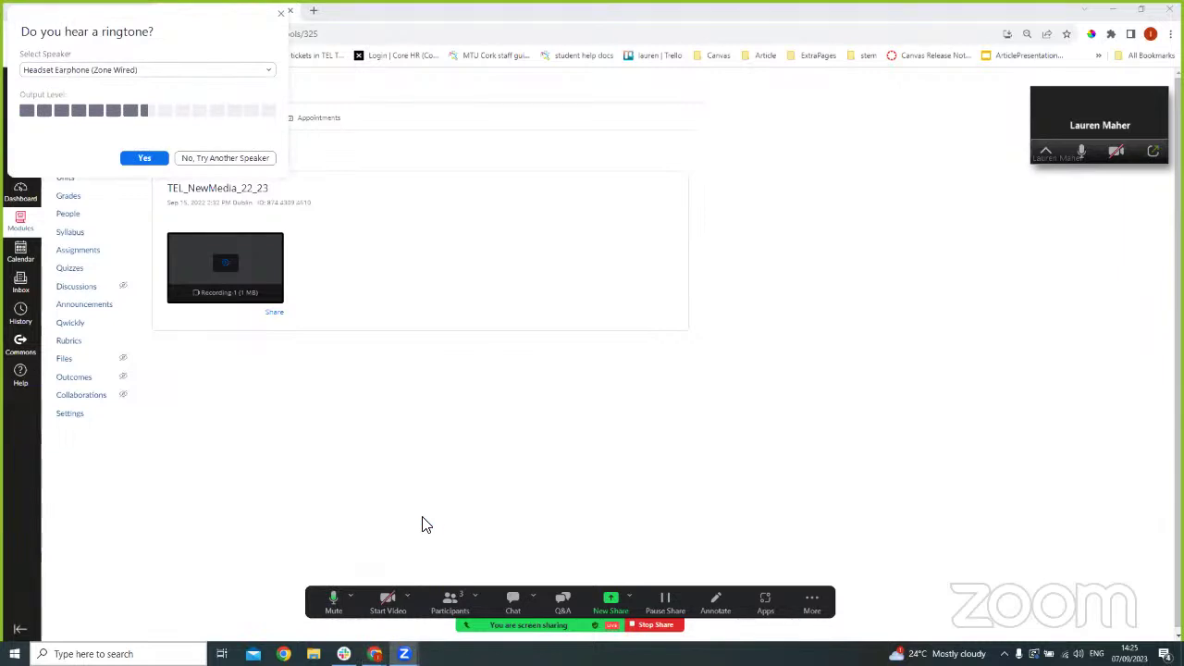
left_click(279, 15)
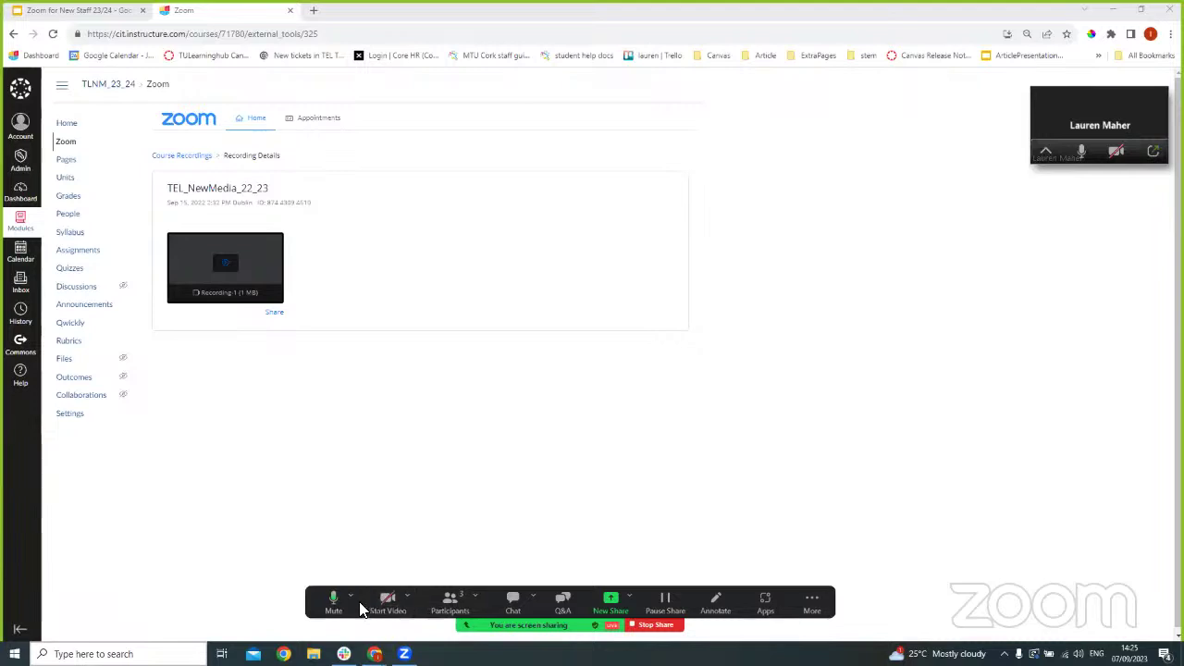
- Turn on the camera and blur the video background
left_click(391, 603)
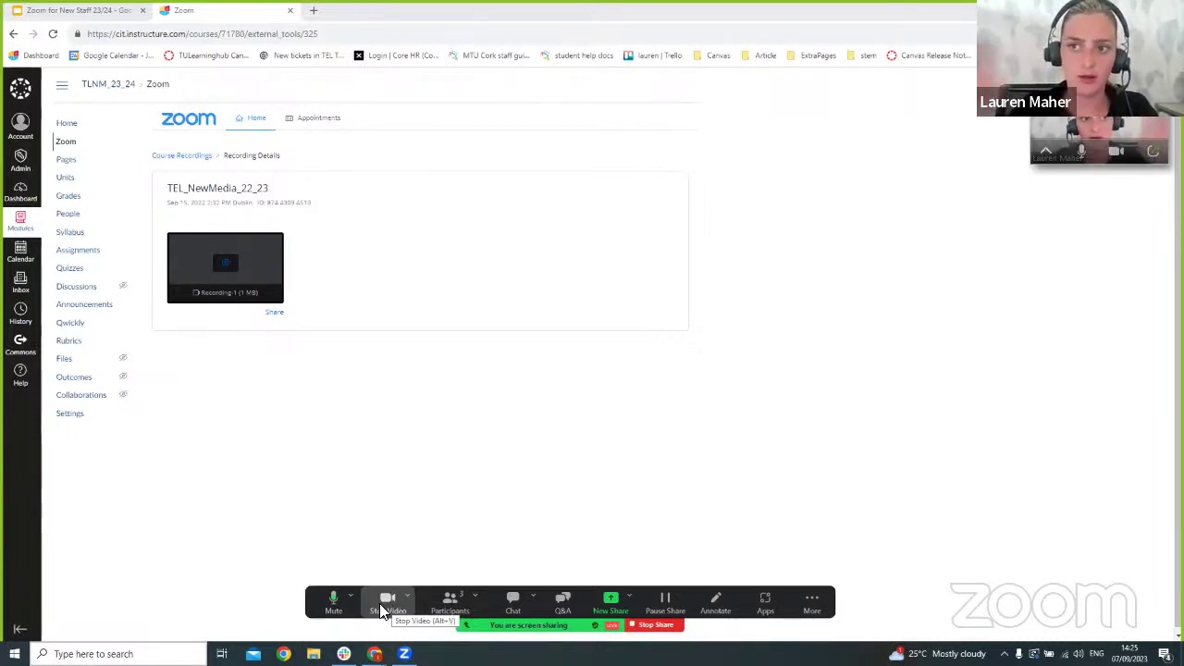
left_click(407, 597)
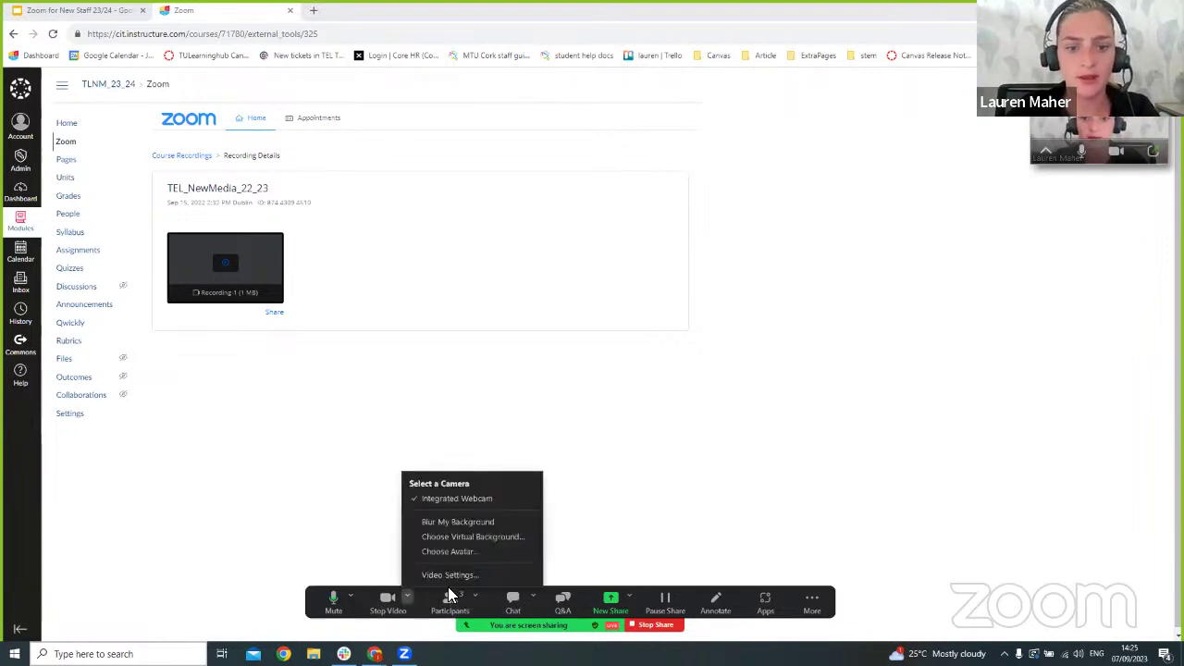
left_click(494, 524)
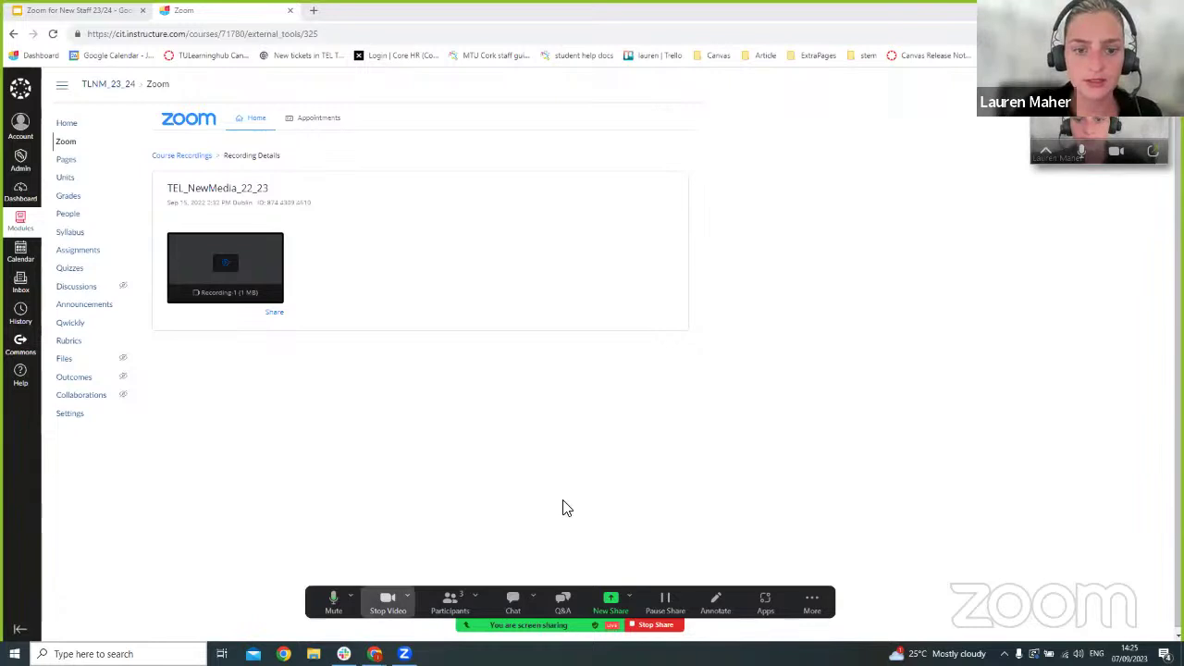
- Open the Zoom video settings from the running session and review the options under General
left_click(409, 598)
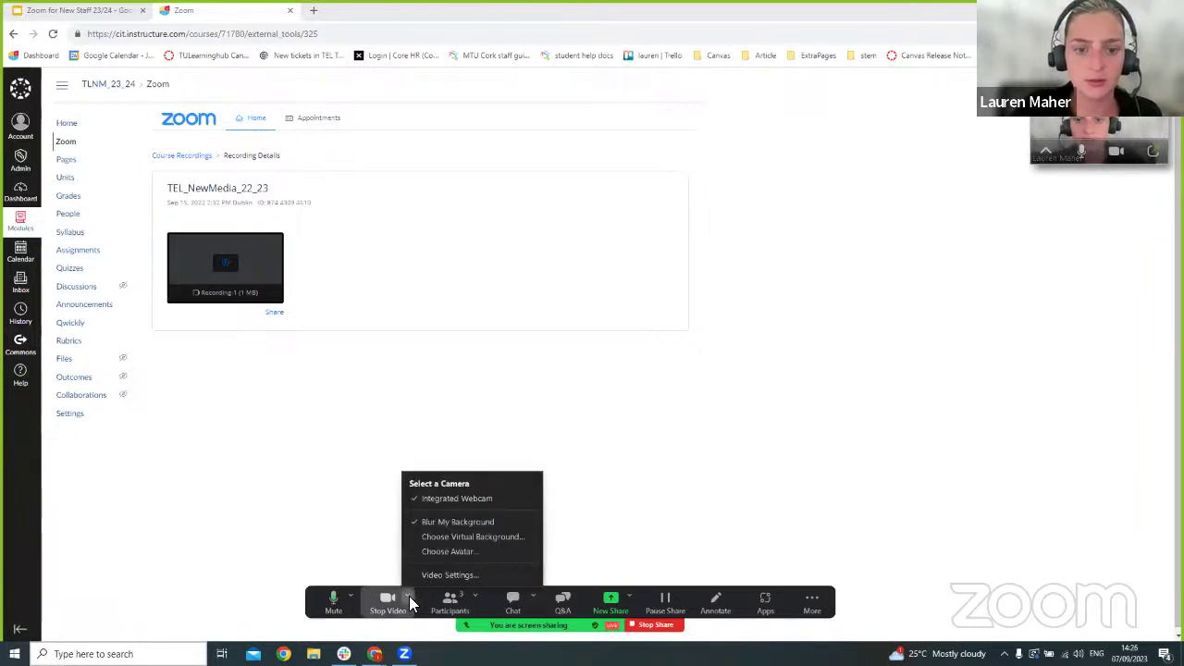
left_click(468, 574)
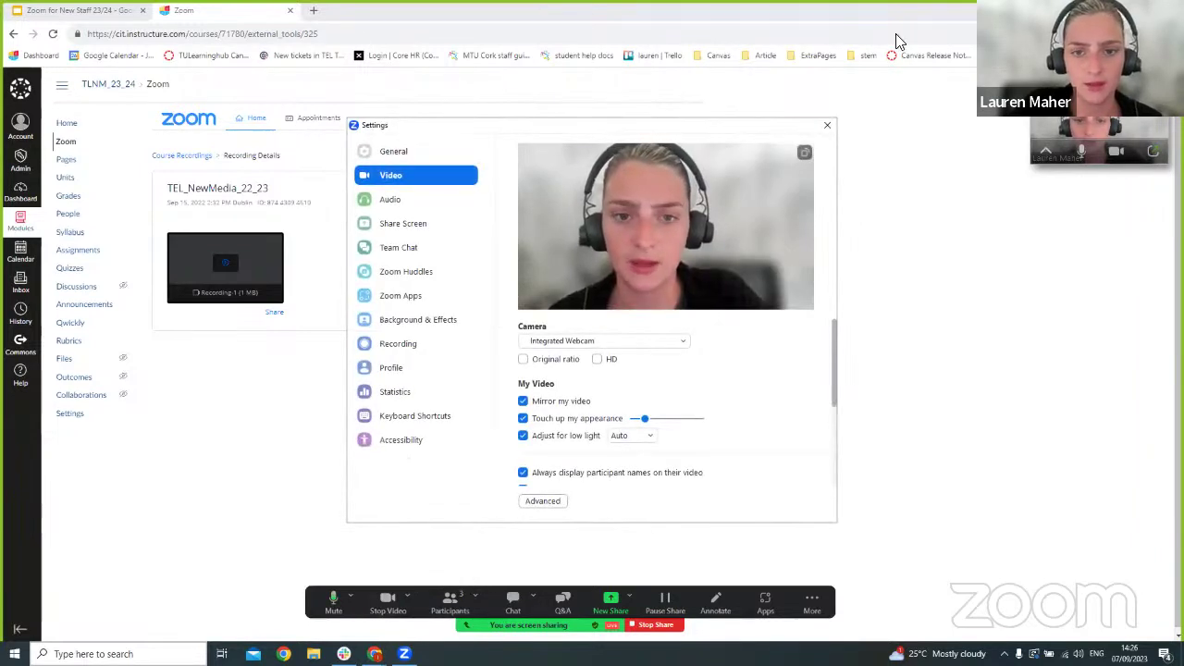
left_click(392, 152)
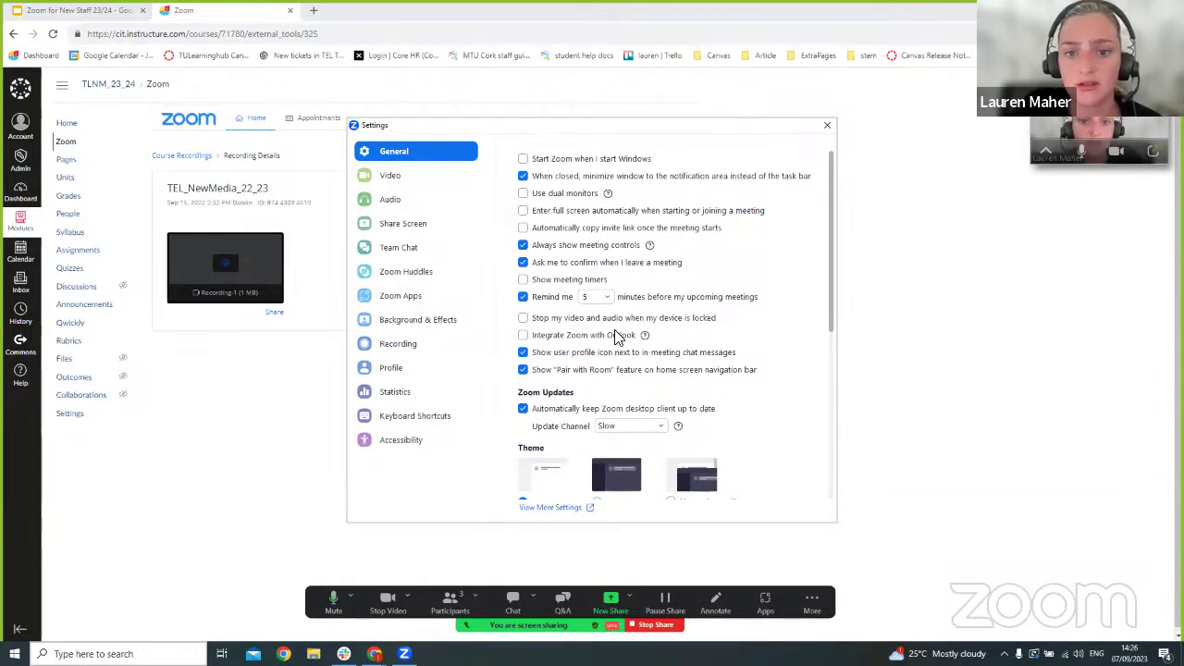
scroll(557, 358, "down", 3)
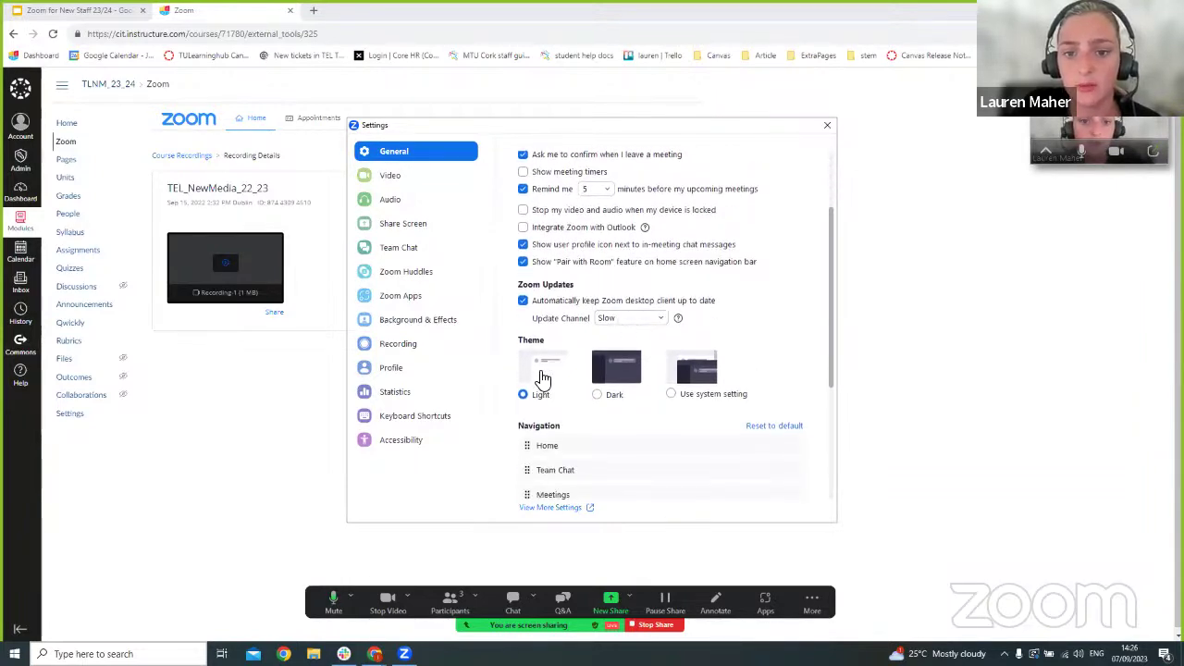
scroll(627, 359, "down", 3)
scroll(615, 416, "down", 2)
scroll(628, 394, "up", 5)
scroll(628, 389, "up", 3)
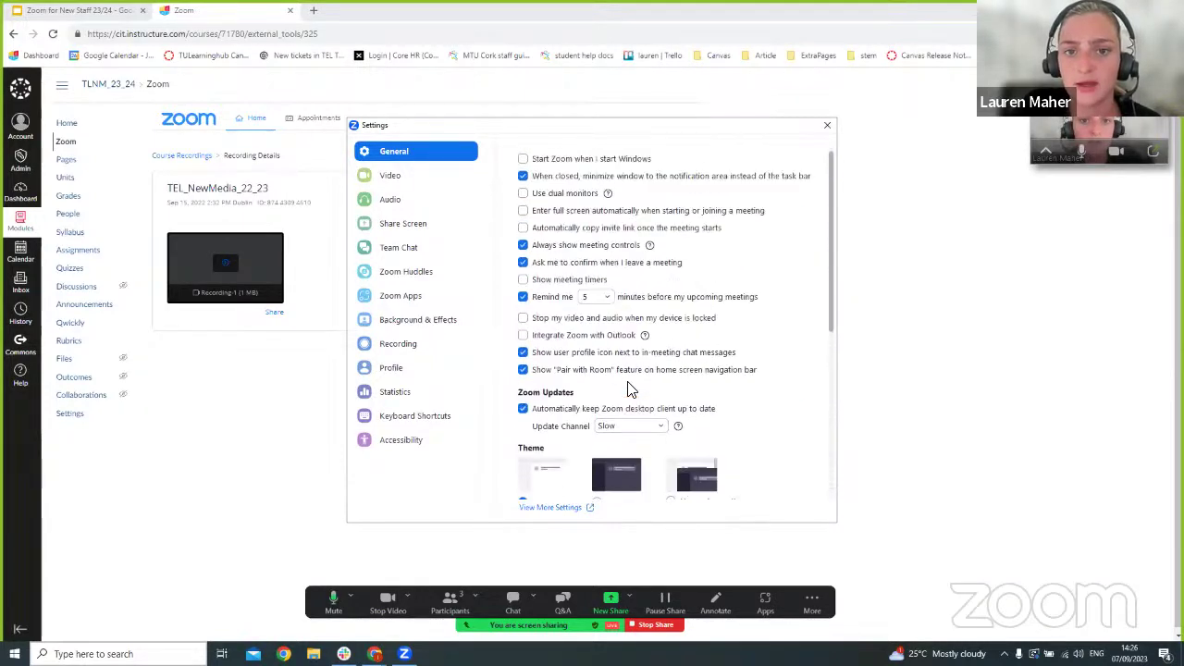
- Return to the video settings and check the available cameras, keeping Integrated Webcam
left_click(415, 181)
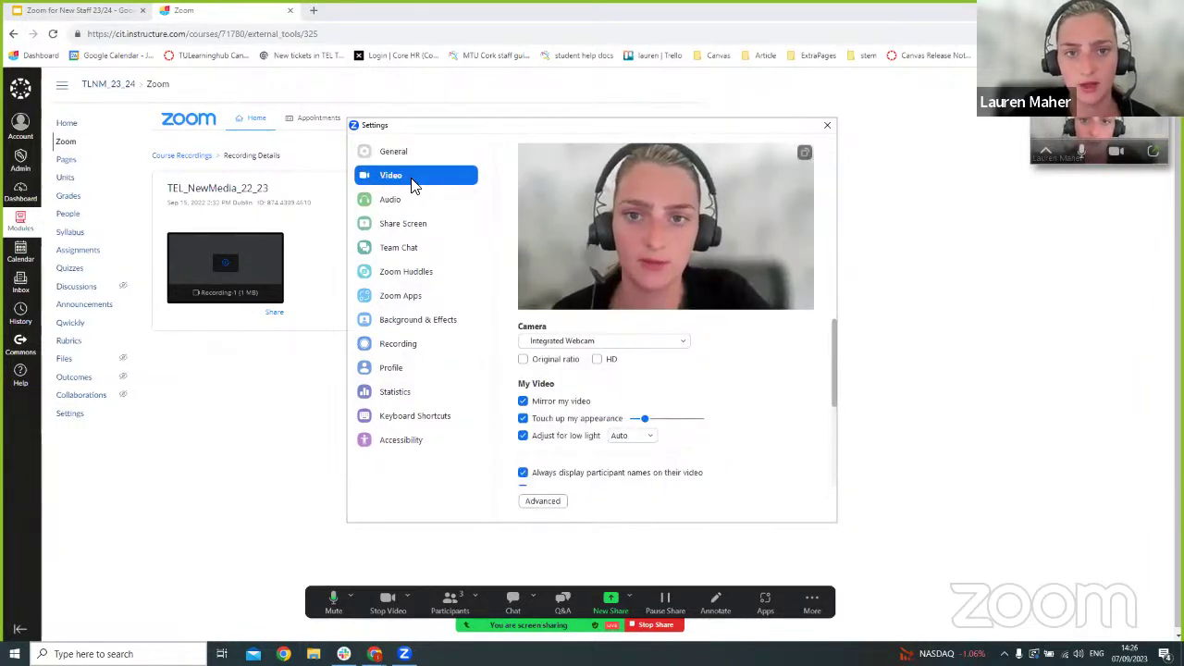
left_click(622, 340)
left_click(635, 354)
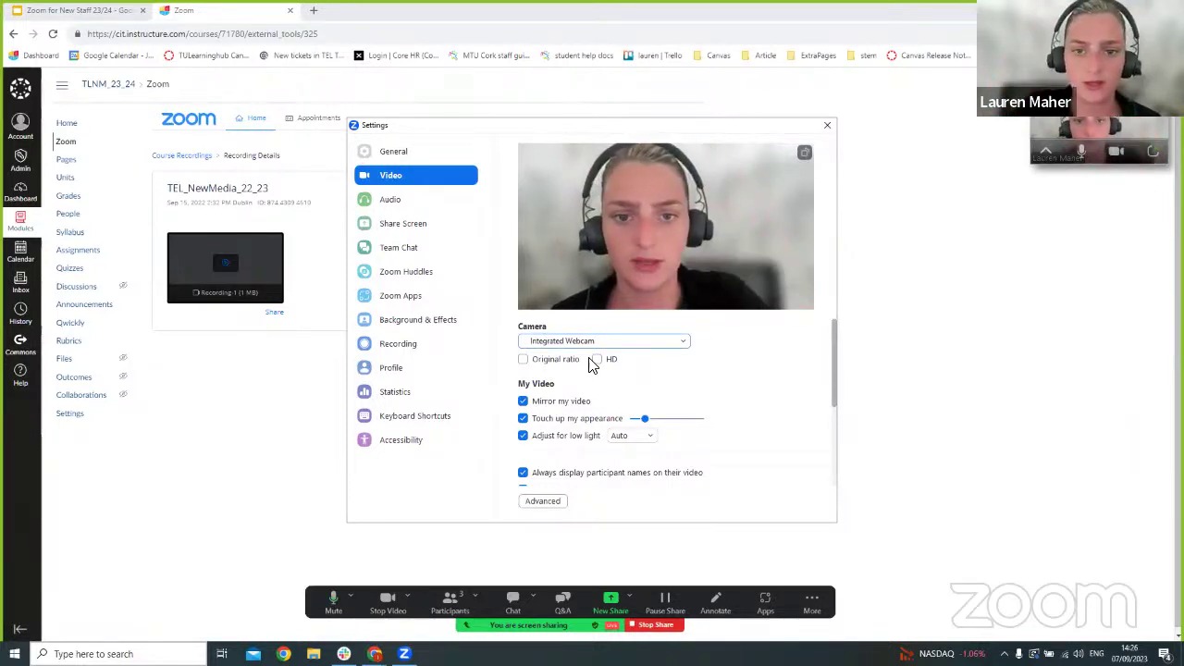
left_click(667, 337)
left_click(673, 338)
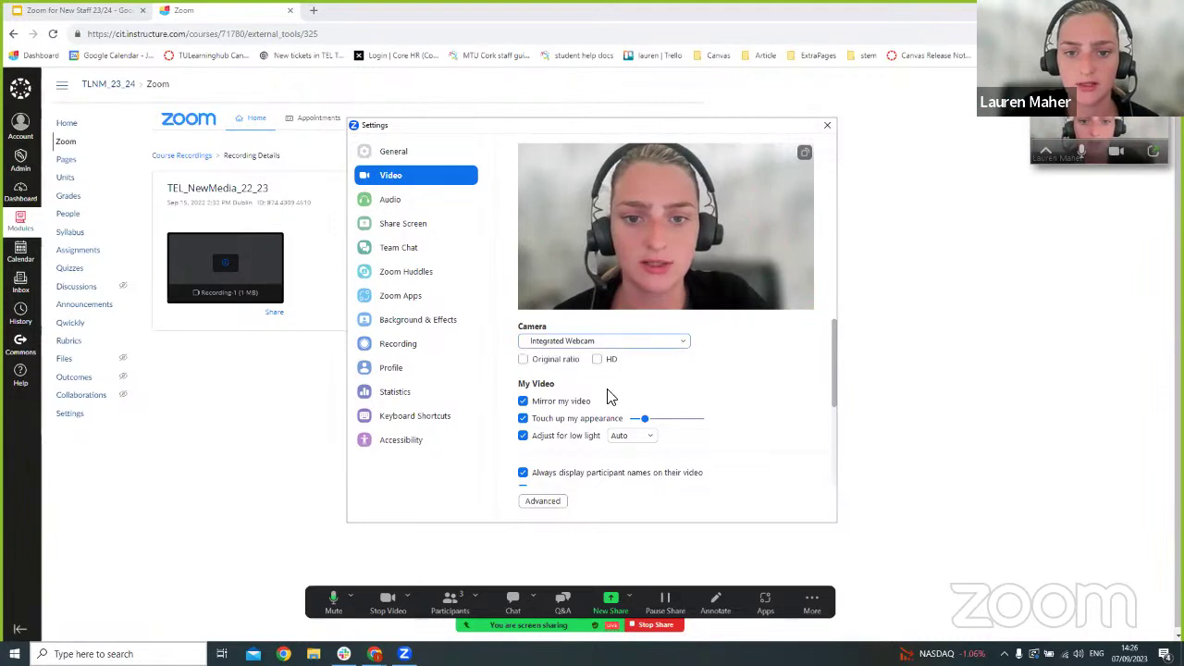
- Switch Mirror my video, Touch up my appearance and Adjust for low light off and back on, and review the remaining video options
left_click(522, 401)
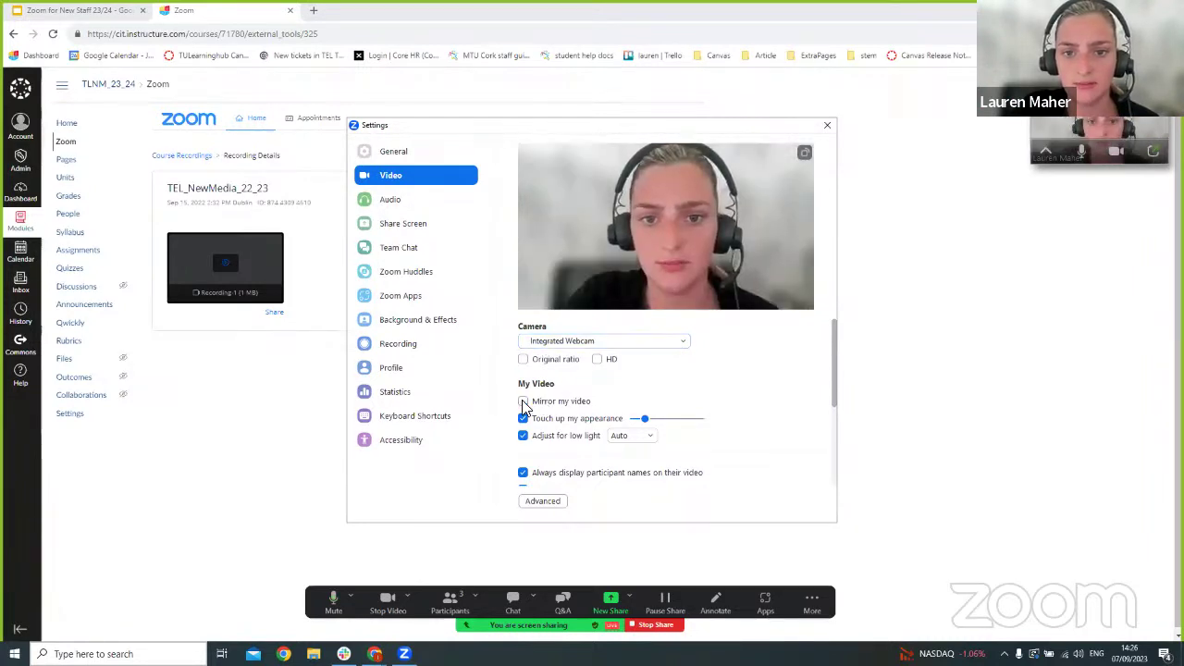
left_click(523, 401)
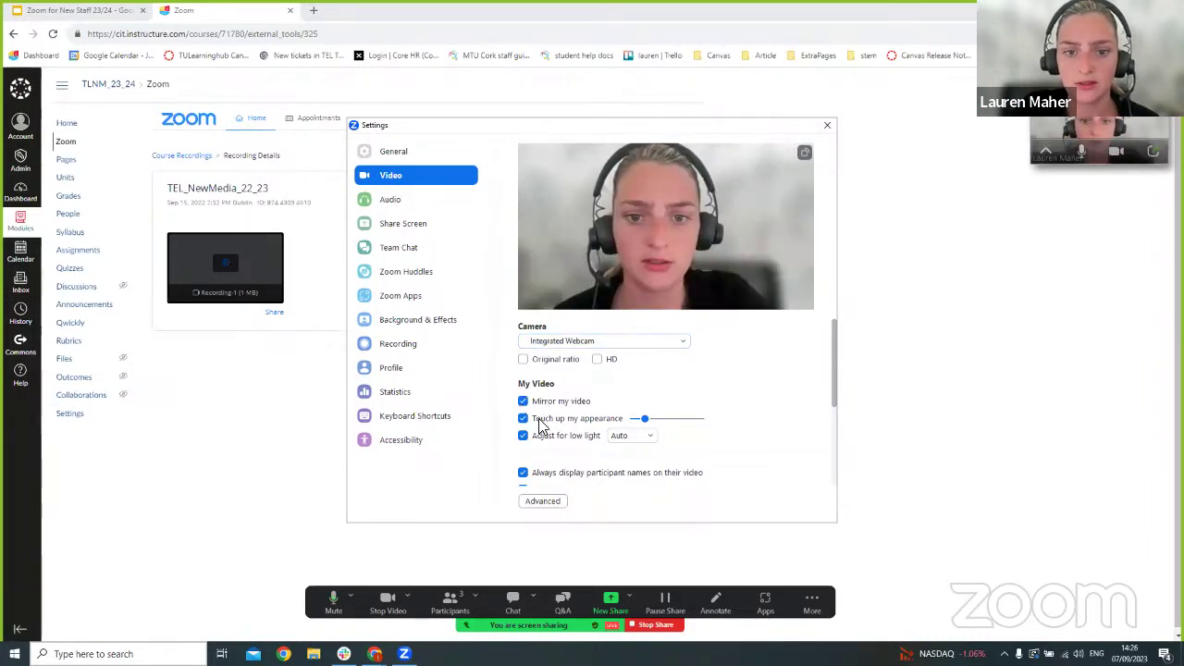
left_click(524, 419)
left_click(524, 420)
left_click(524, 436)
left_click(523, 436)
scroll(524, 436, "down", 4)
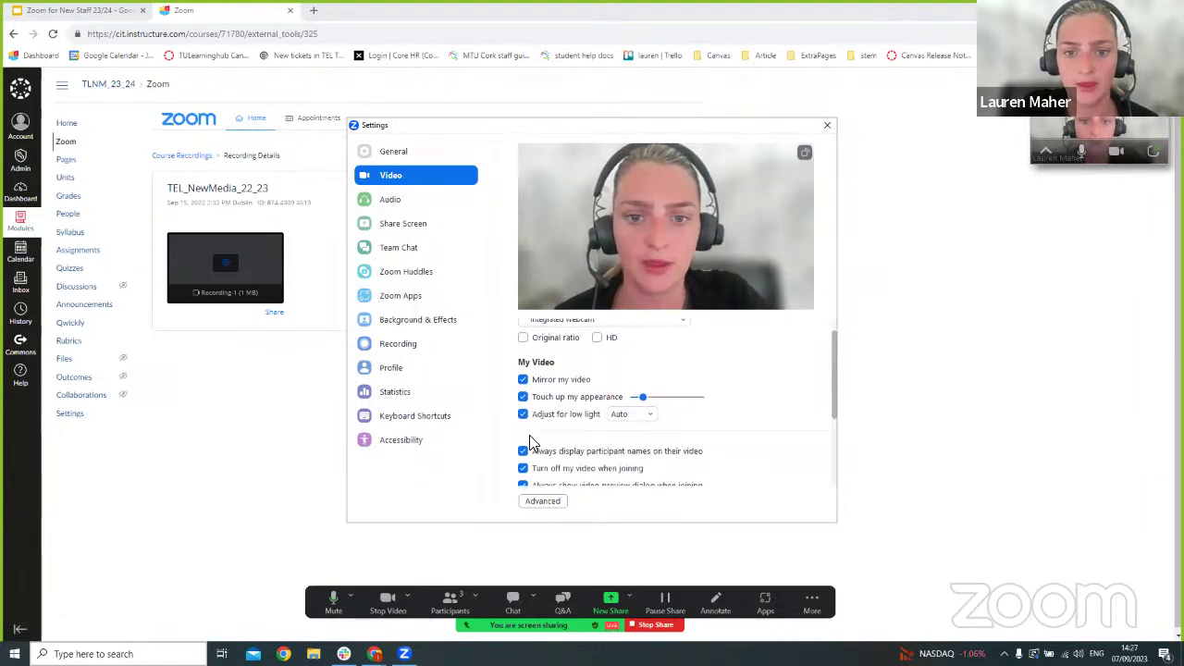
scroll(737, 450, "down", 1)
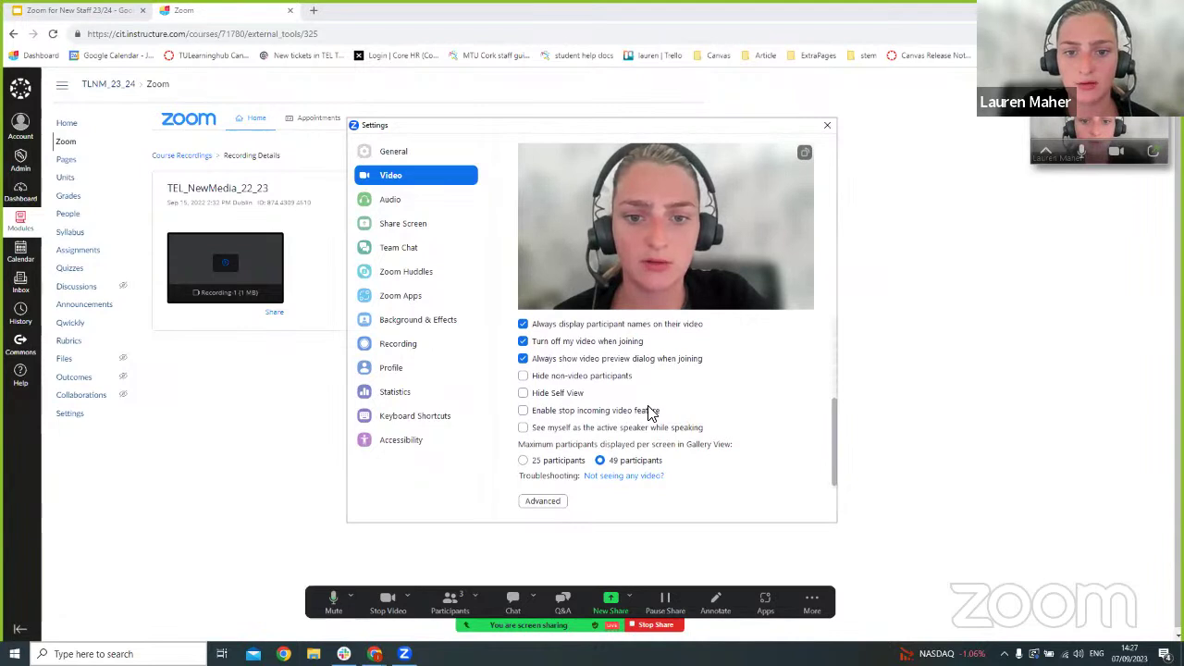
- Review the audio devices, noise suppression and screen sharing settings, and close the settings window
left_click(411, 206)
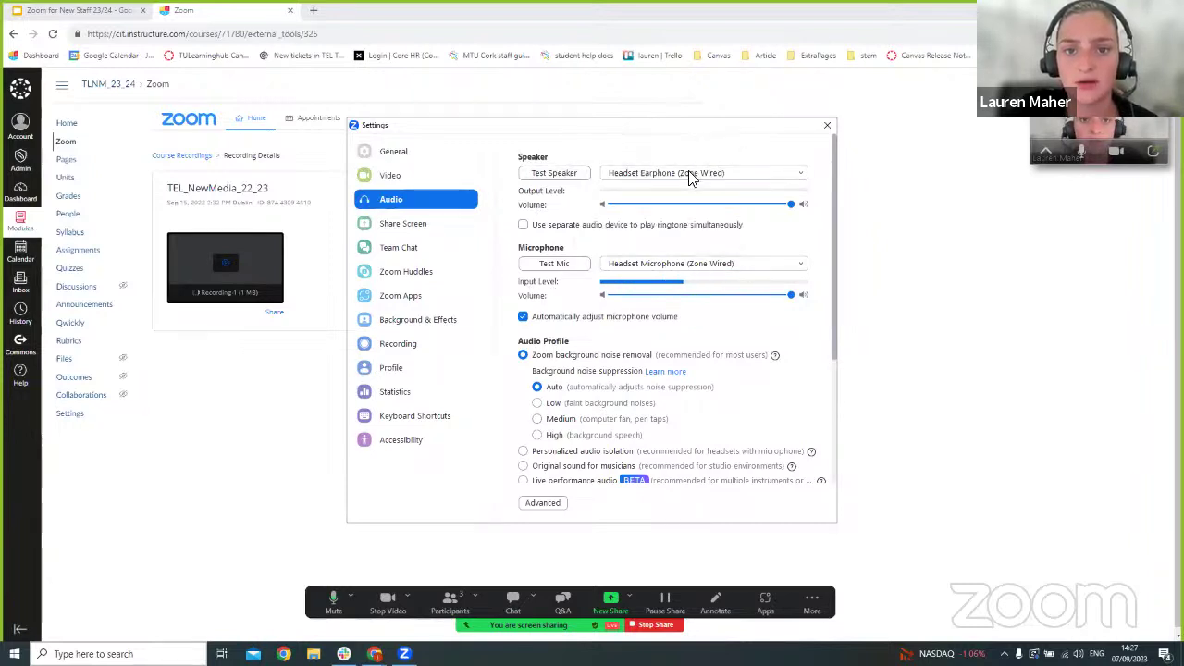
scroll(590, 269, "down", 1)
scroll(590, 268, "down", 1)
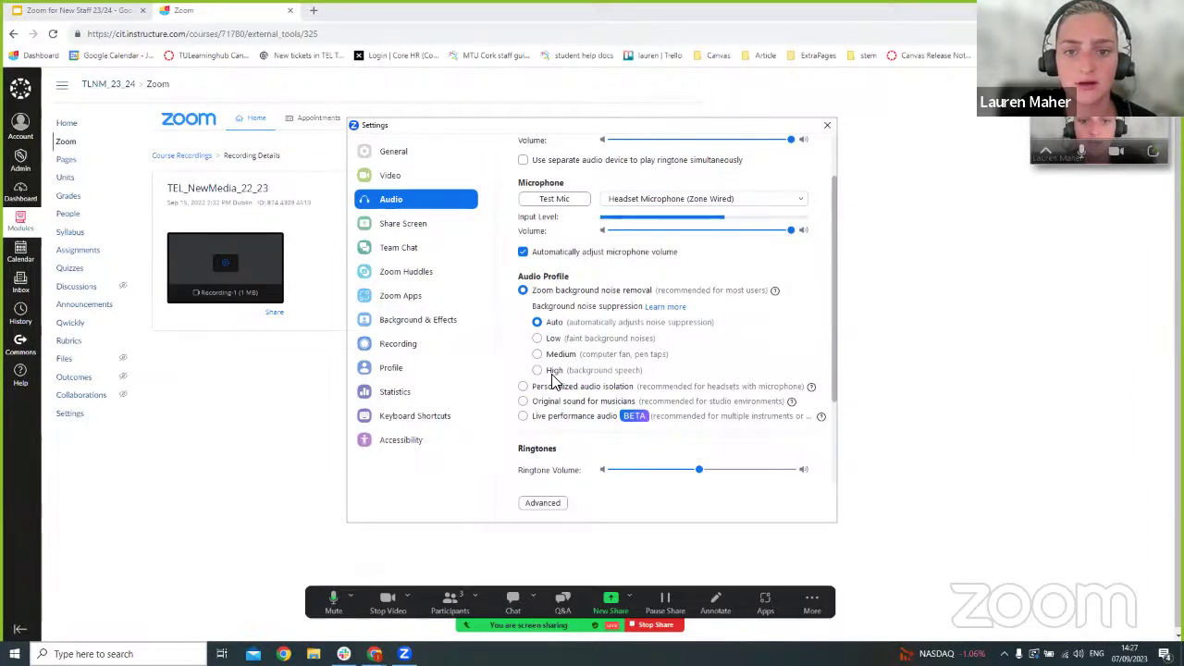
scroll(646, 355, "down", 1)
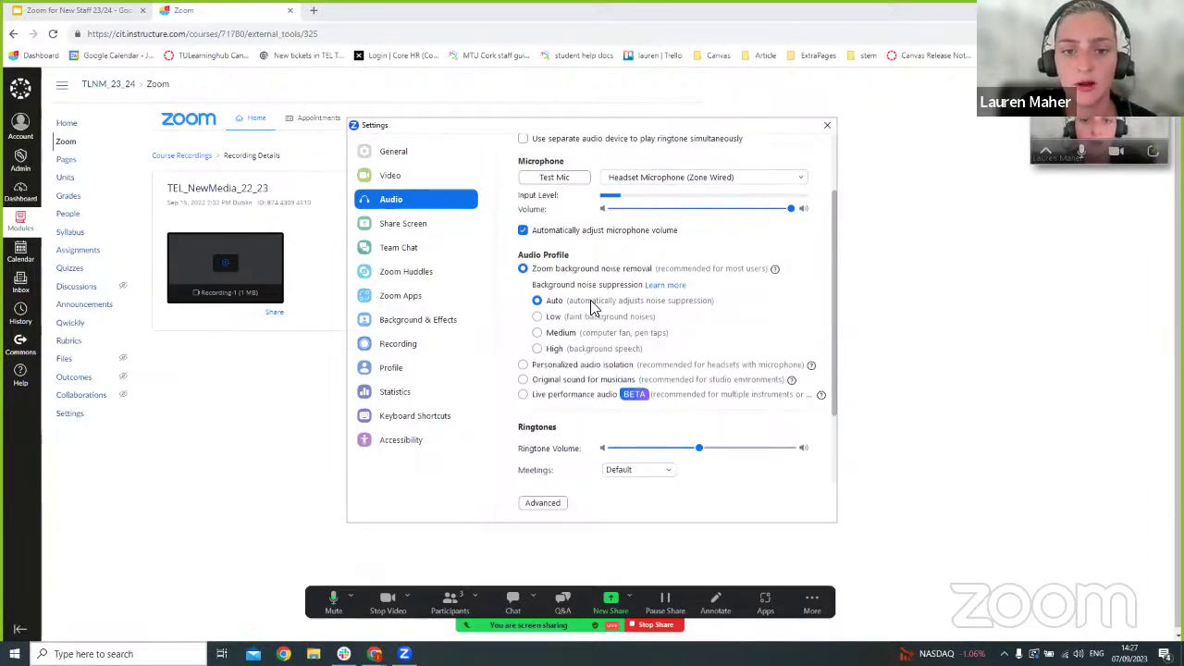
scroll(599, 313, "down", 2)
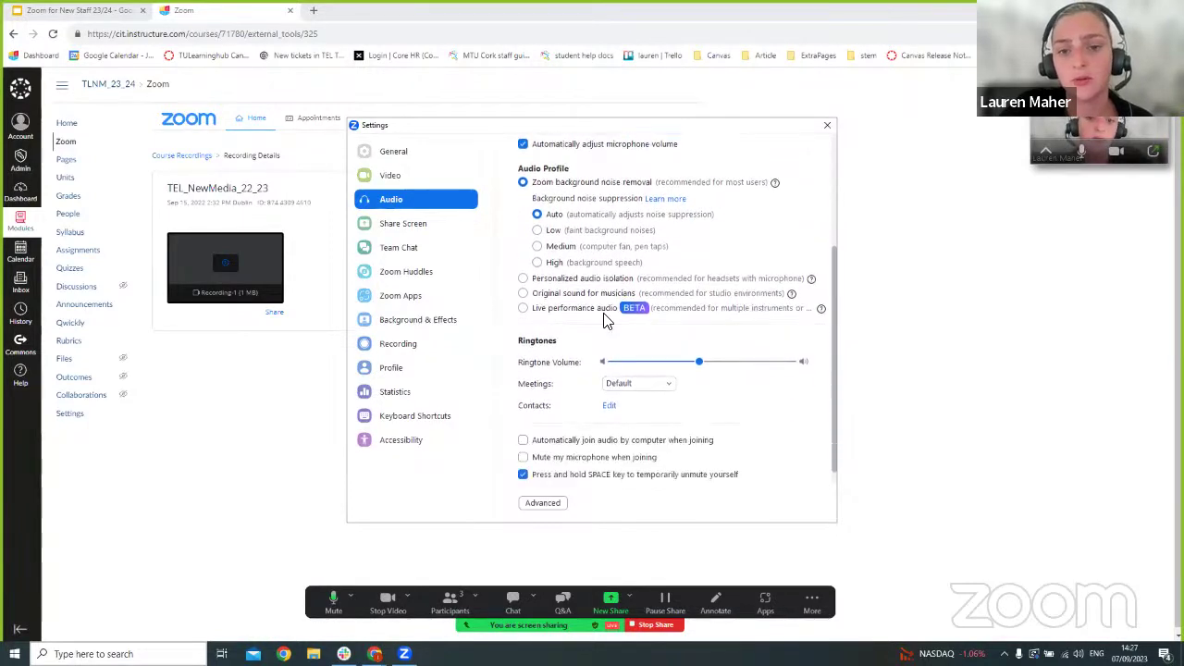
scroll(606, 319, "down", 1)
scroll(608, 321, "up", 4)
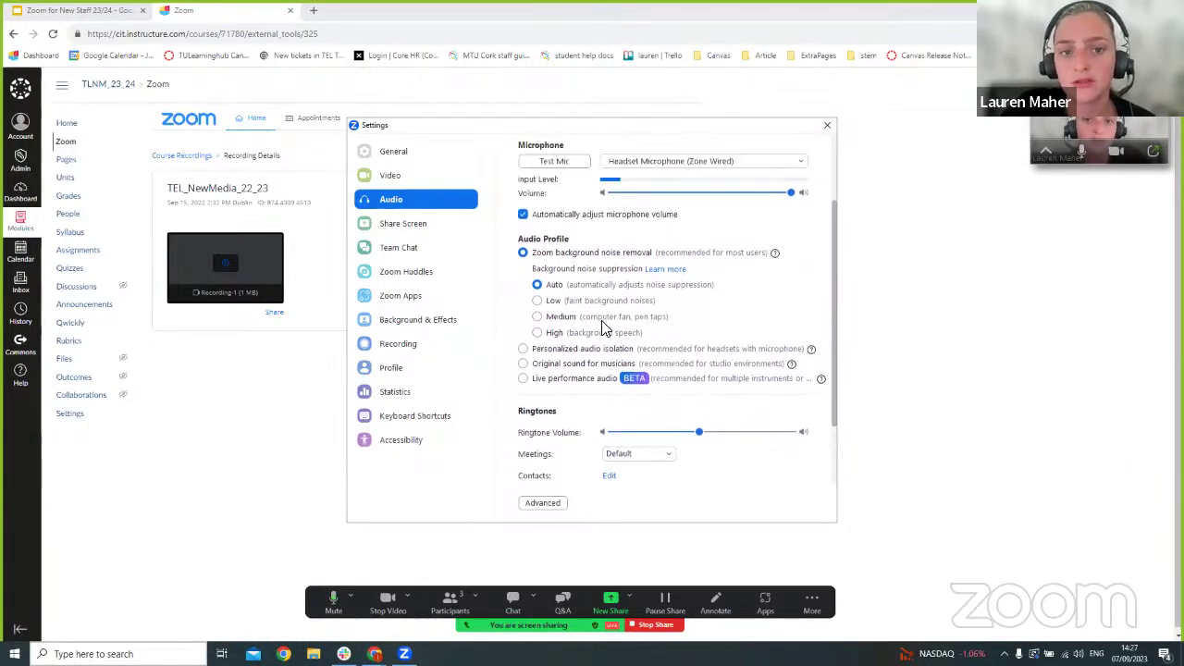
left_click(428, 225)
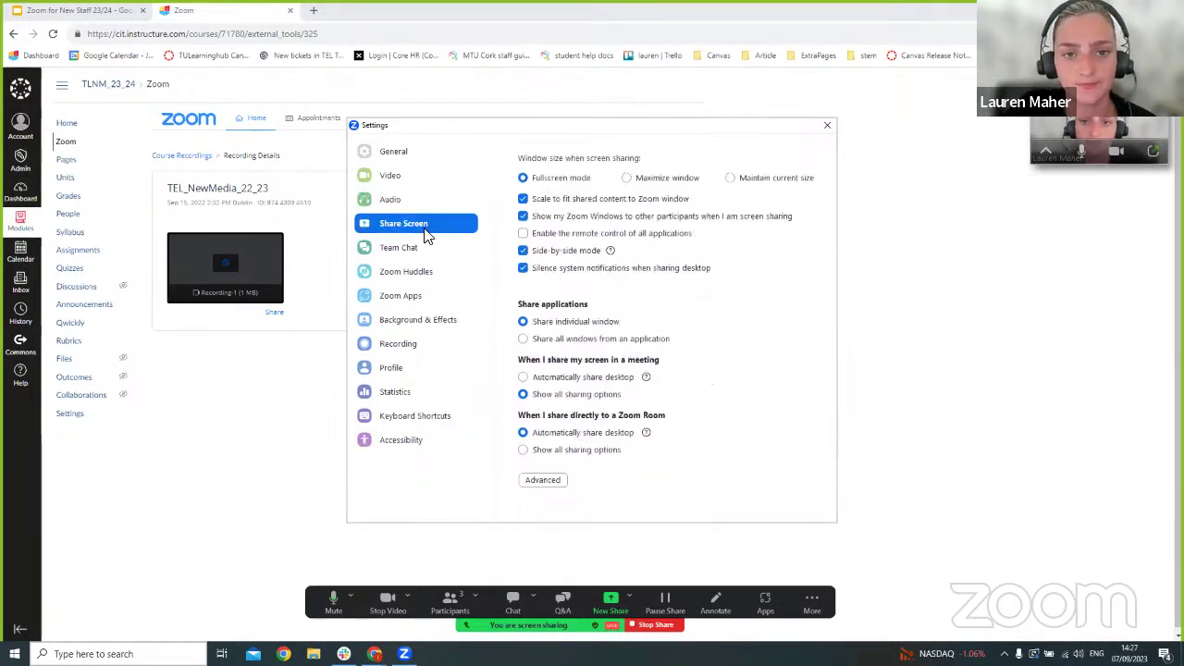
left_click(826, 128)
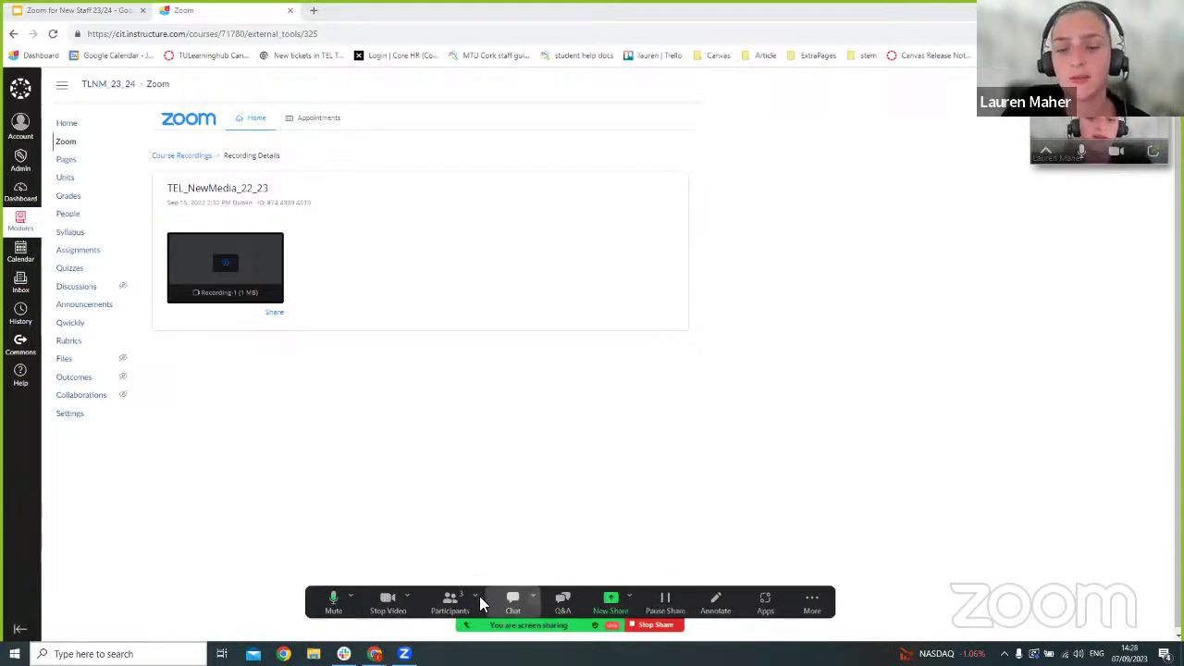
- Turn off the camera, and view and close the participants list
left_click(389, 597)
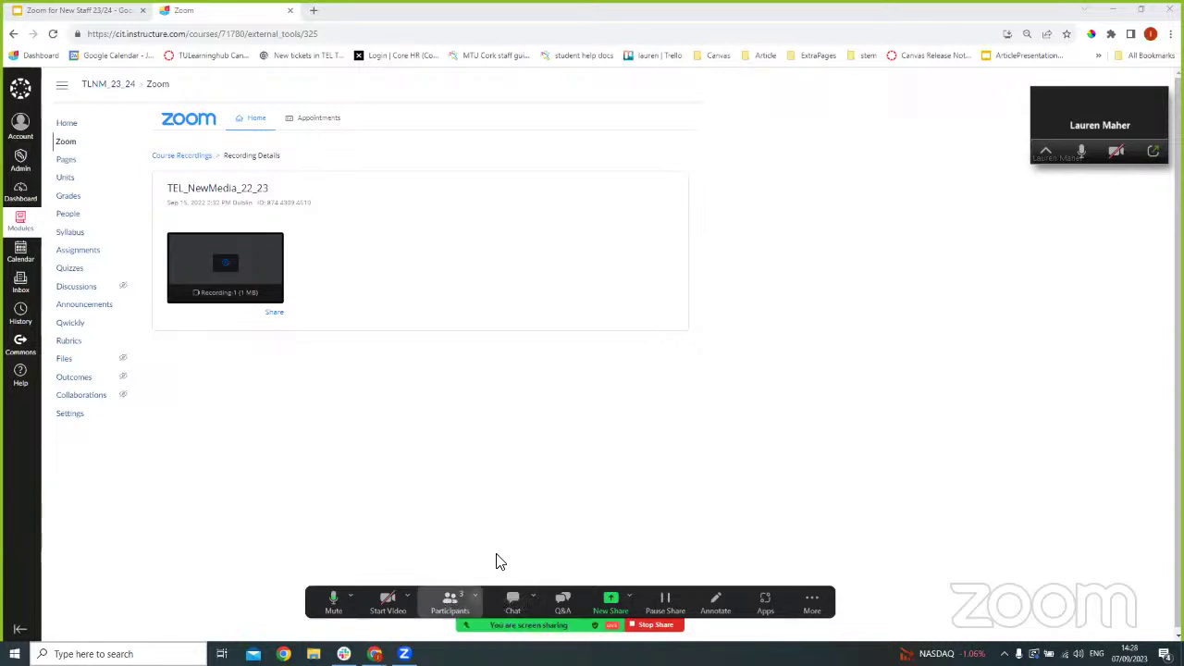
left_click(440, 603)
left_click(694, 205)
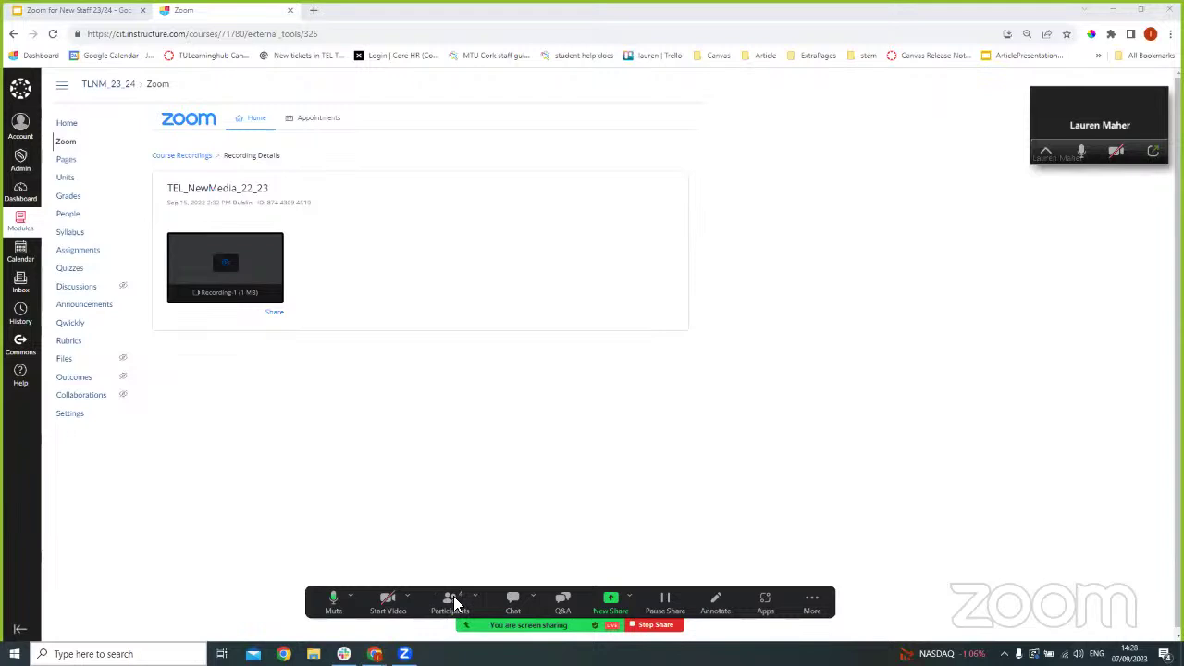
- Open the webinar chat, set the message recipients to Everyone, and close the chat
left_click(516, 609)
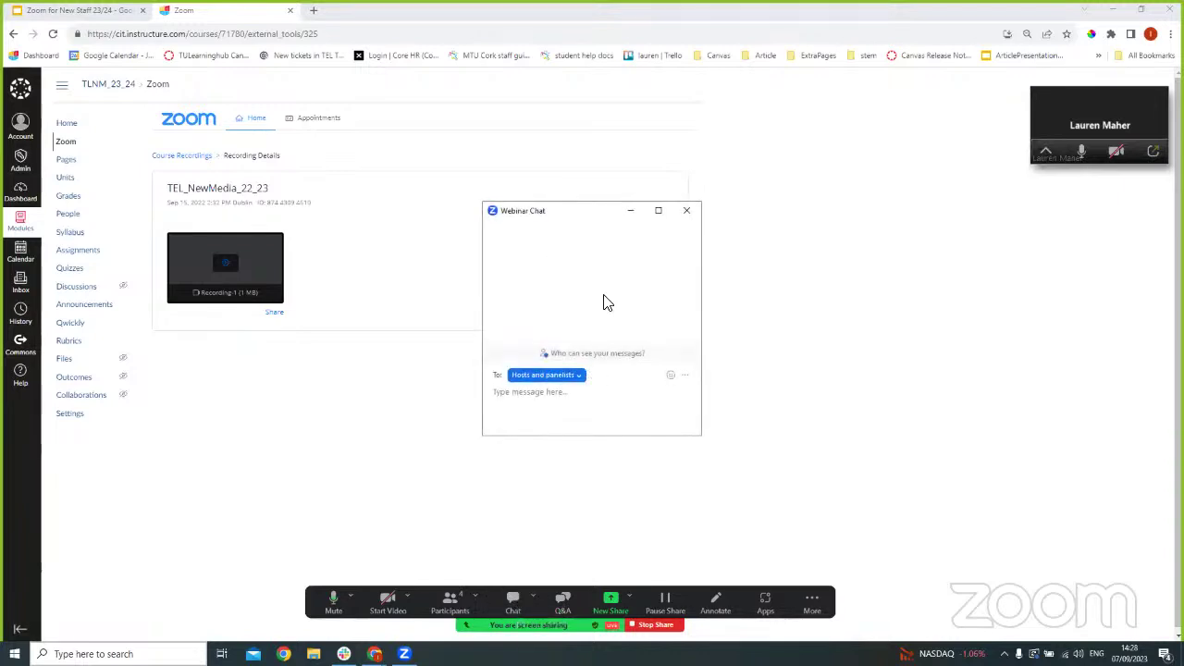
left_click(568, 383)
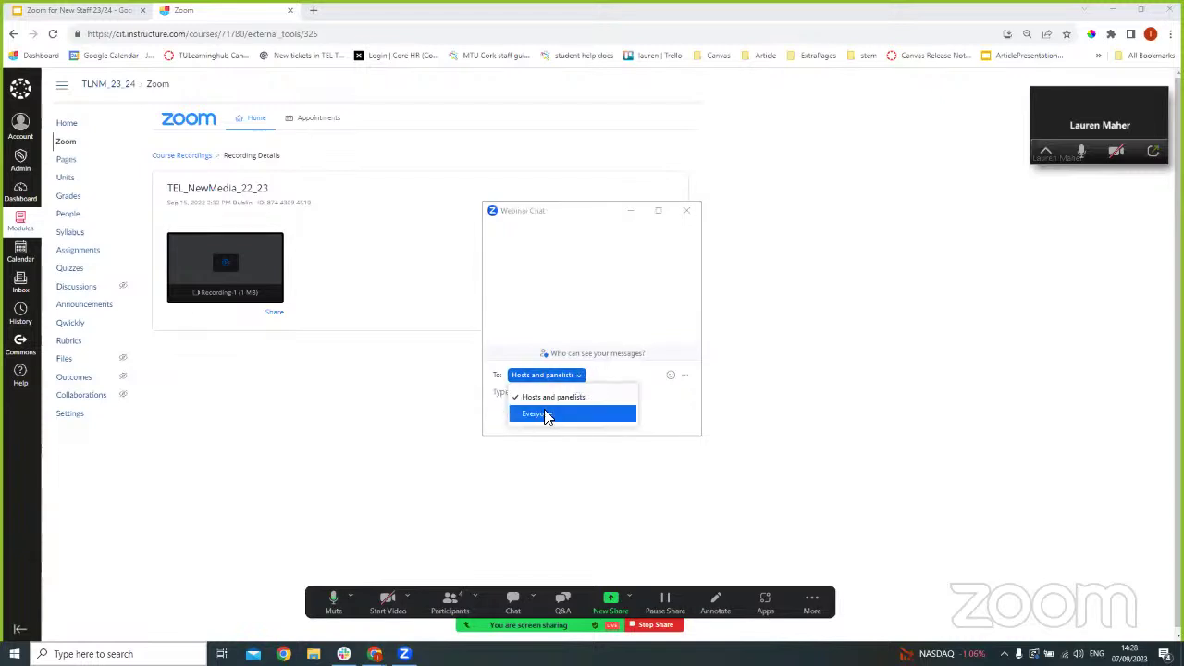
left_click(556, 413)
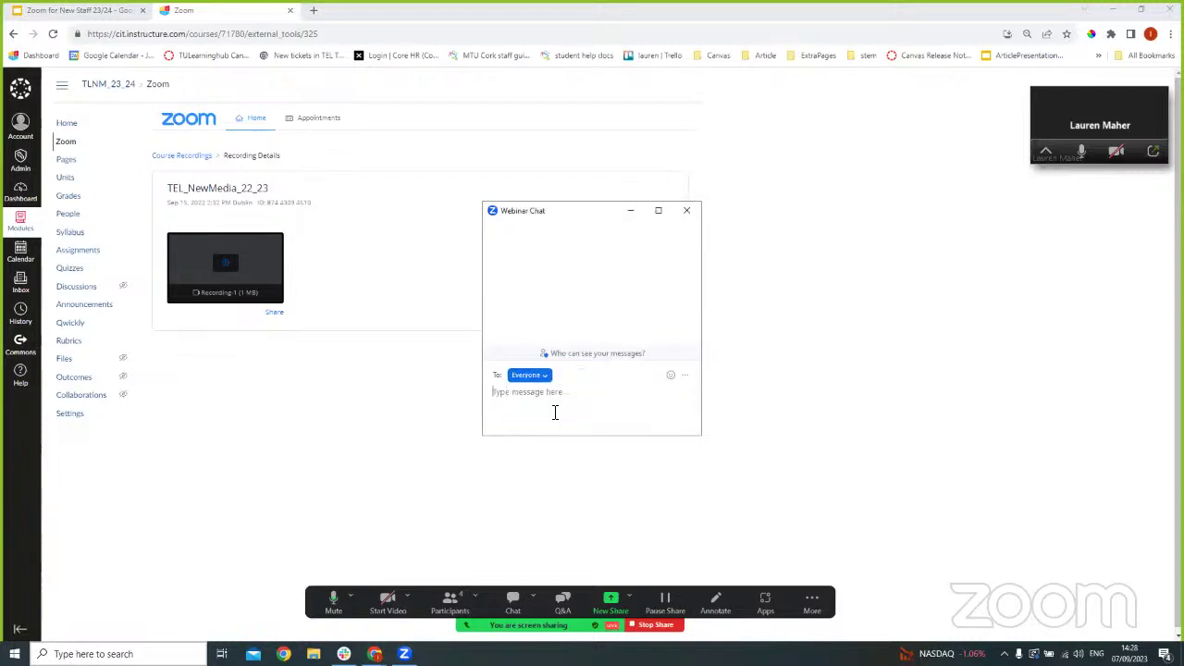
left_click(687, 213)
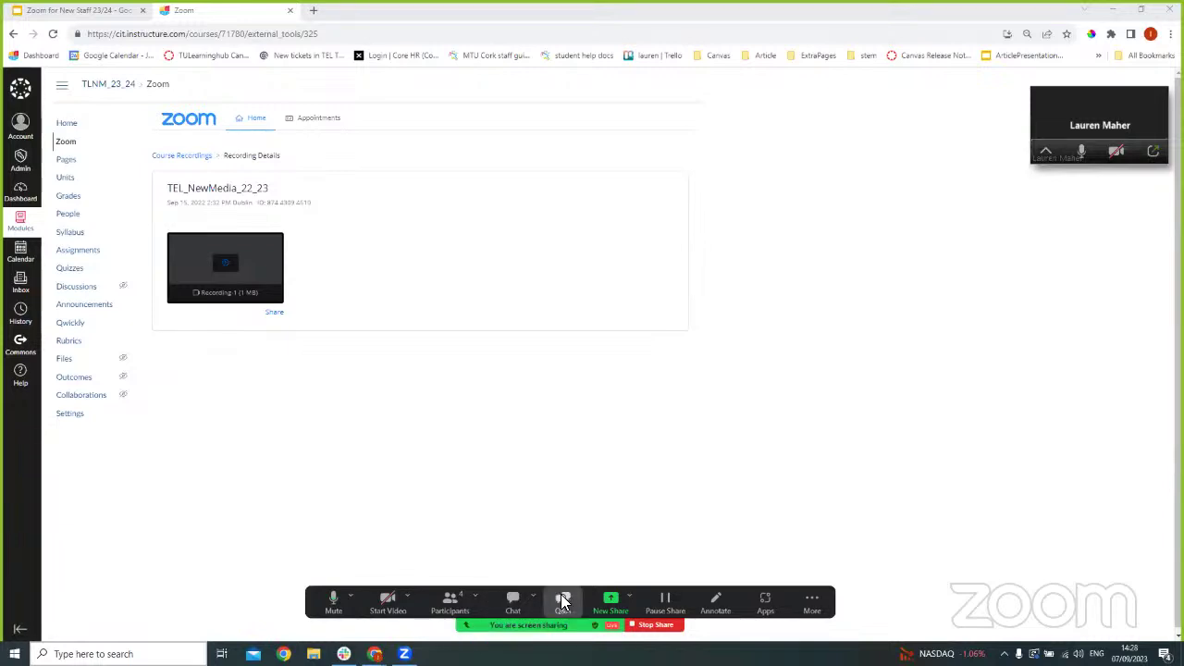
- Share a whiteboard in the meeting and draw a large freehand loop across it
left_click(610, 598)
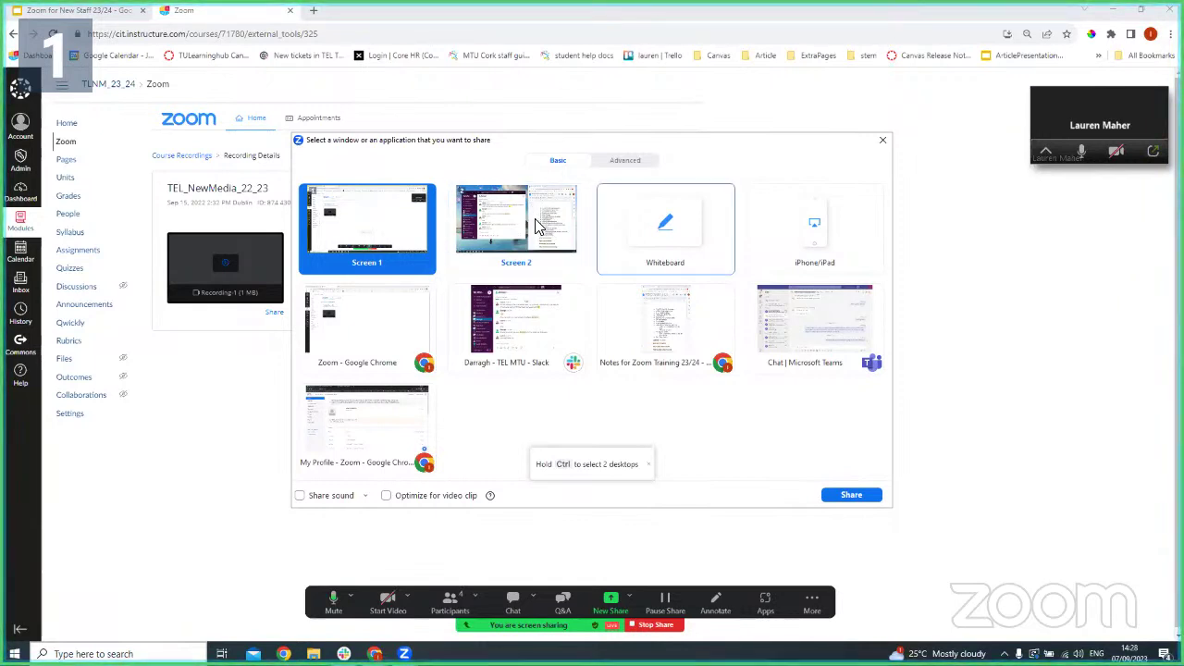
left_click(679, 223)
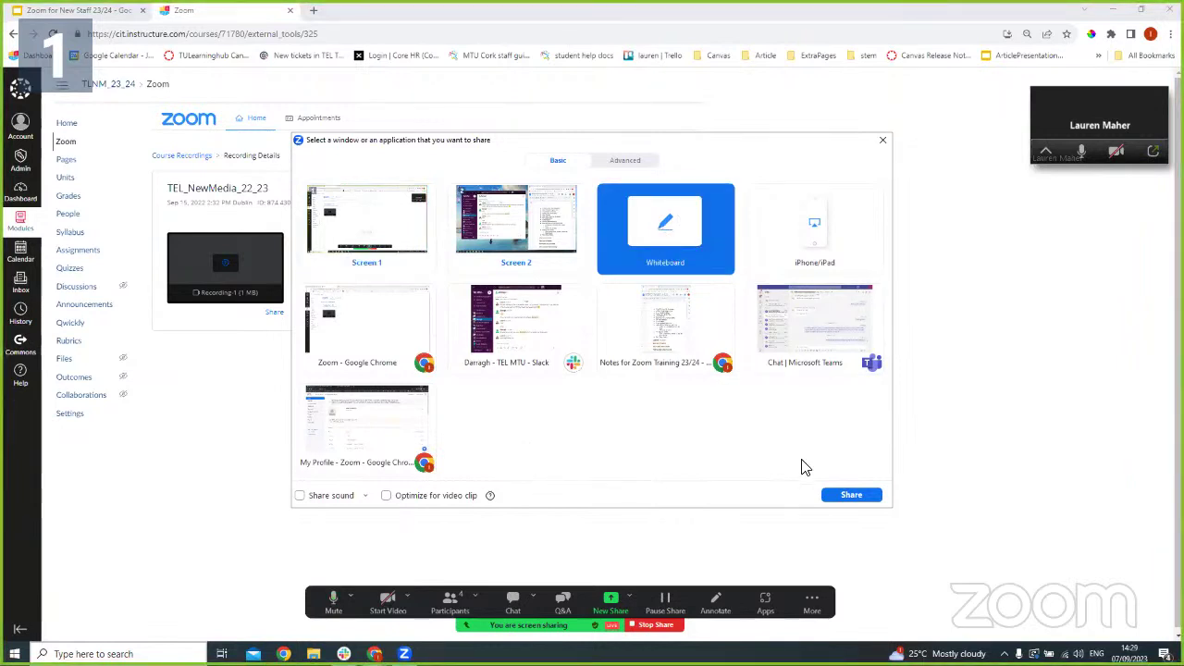
left_click(845, 491)
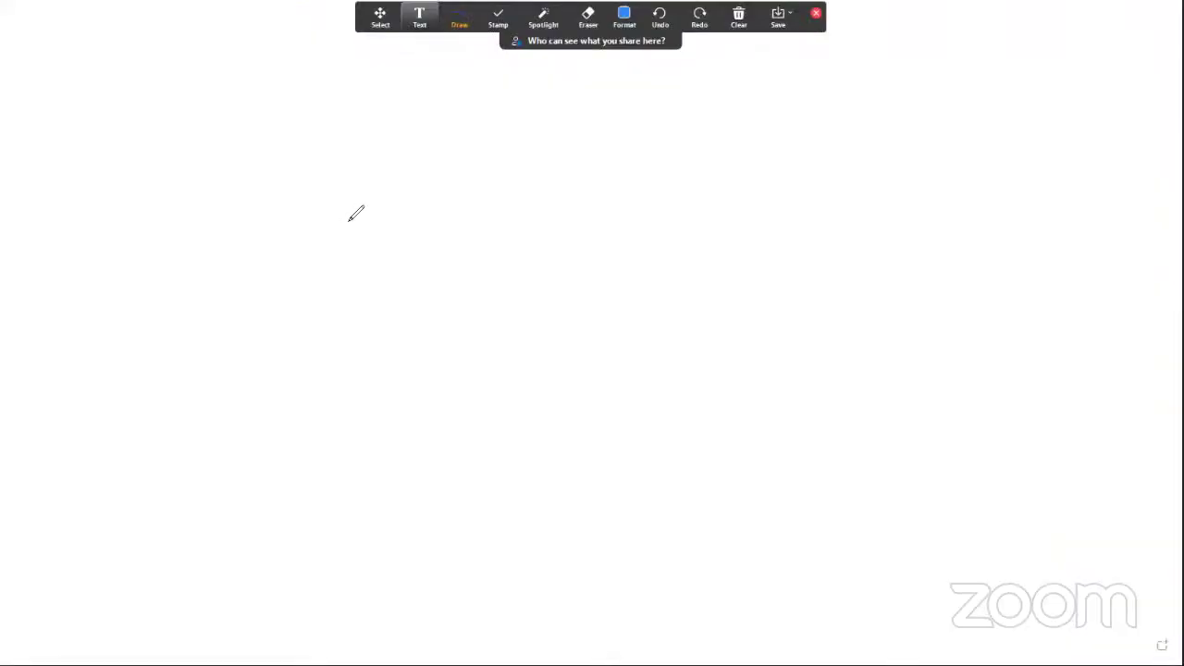
left_click_drag(356, 216, 365, 89)
left_click_drag(315, 189, 320, 192)
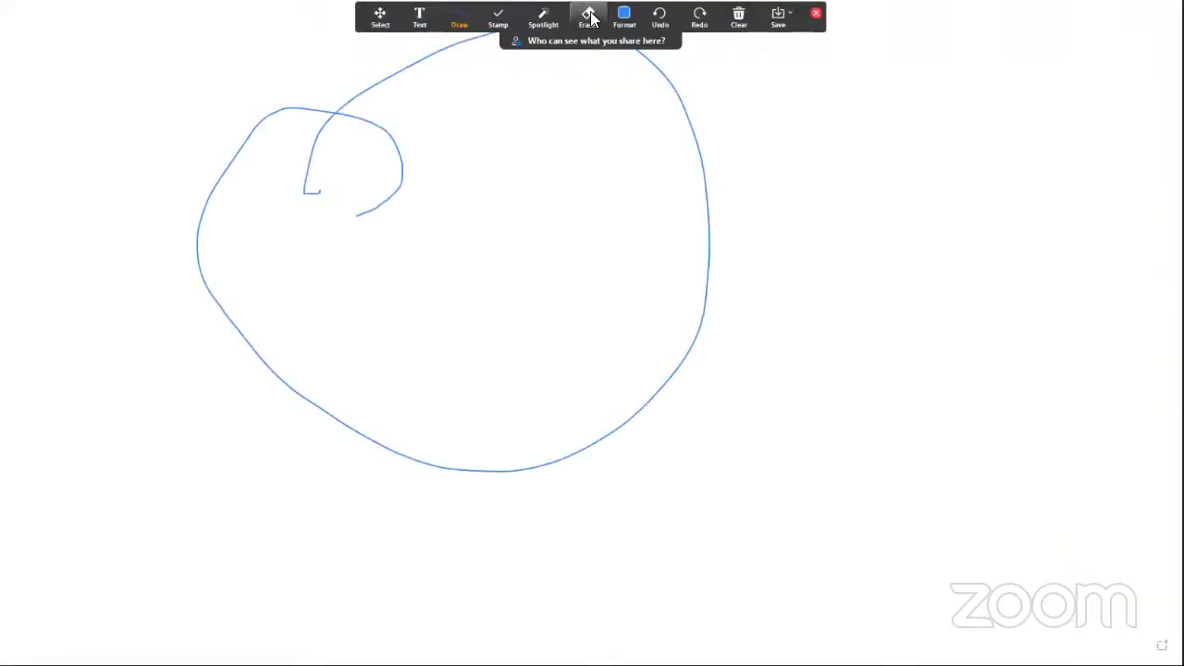
- Stamp two small blue arrows on the empty area beside the freehand loop
left_click(524, 28)
left_click(500, 22)
left_click(499, 53)
left_click(861, 140)
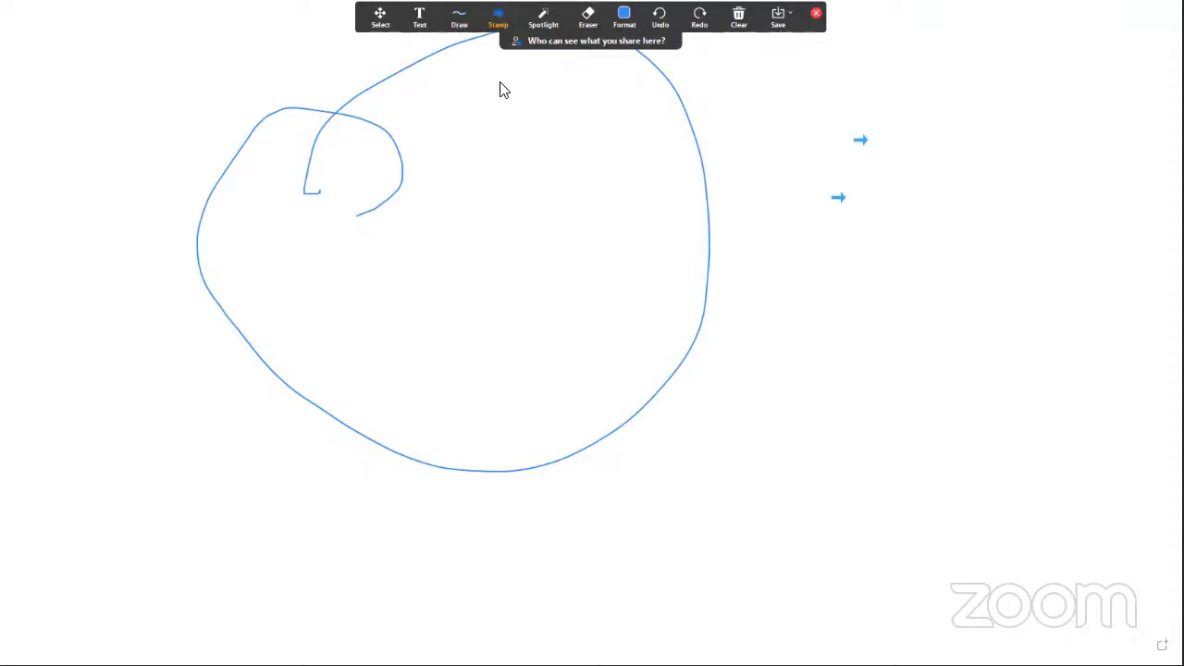
- Draw a diagonal double-headed arrow inside the freehand loop on the whiteboard
left_click(459, 16)
left_click(480, 103)
left_click_drag(528, 170, 686, 263)
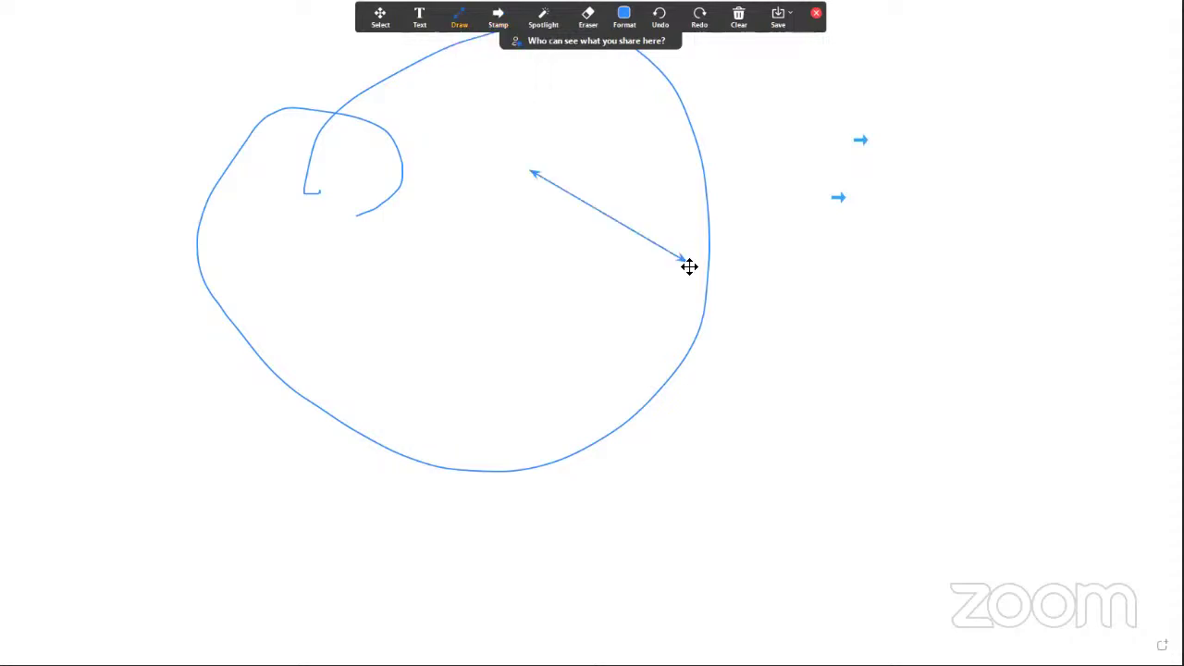
- Add a red text box reading "text" inside the freehand loop
left_click(418, 26)
left_click(418, 225)
type("text")
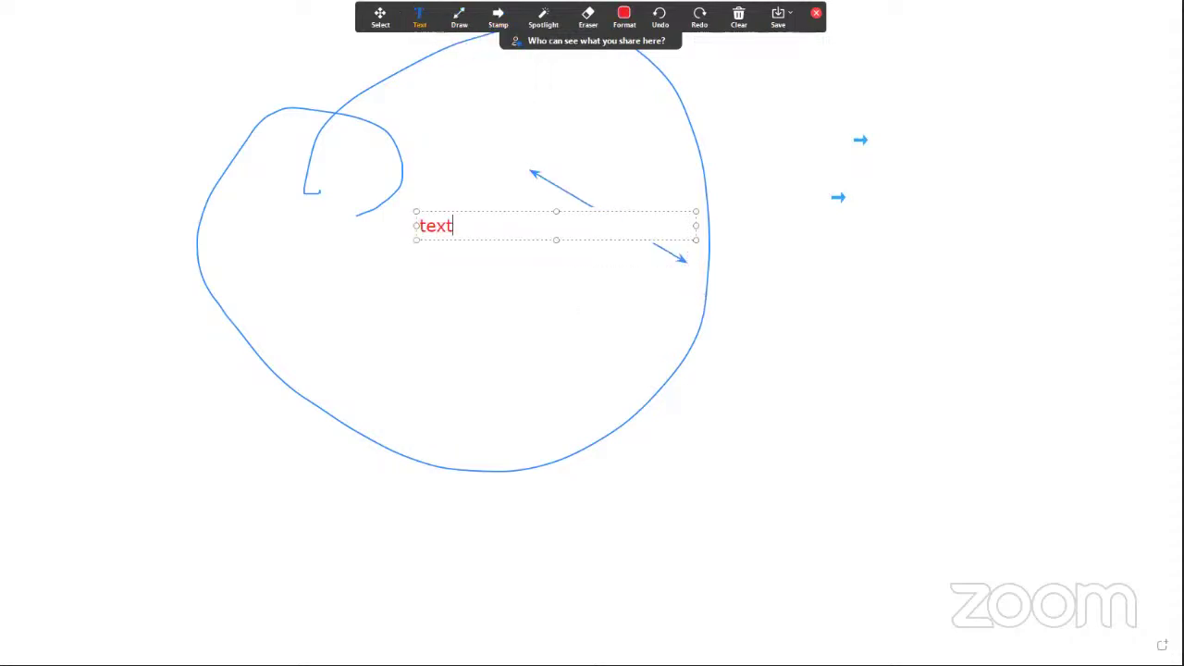
- Place a named arrow pointer outside the loop, and switch the pointer tool to Spotlight
left_click(543, 18)
left_click(560, 53)
left_click(773, 404)
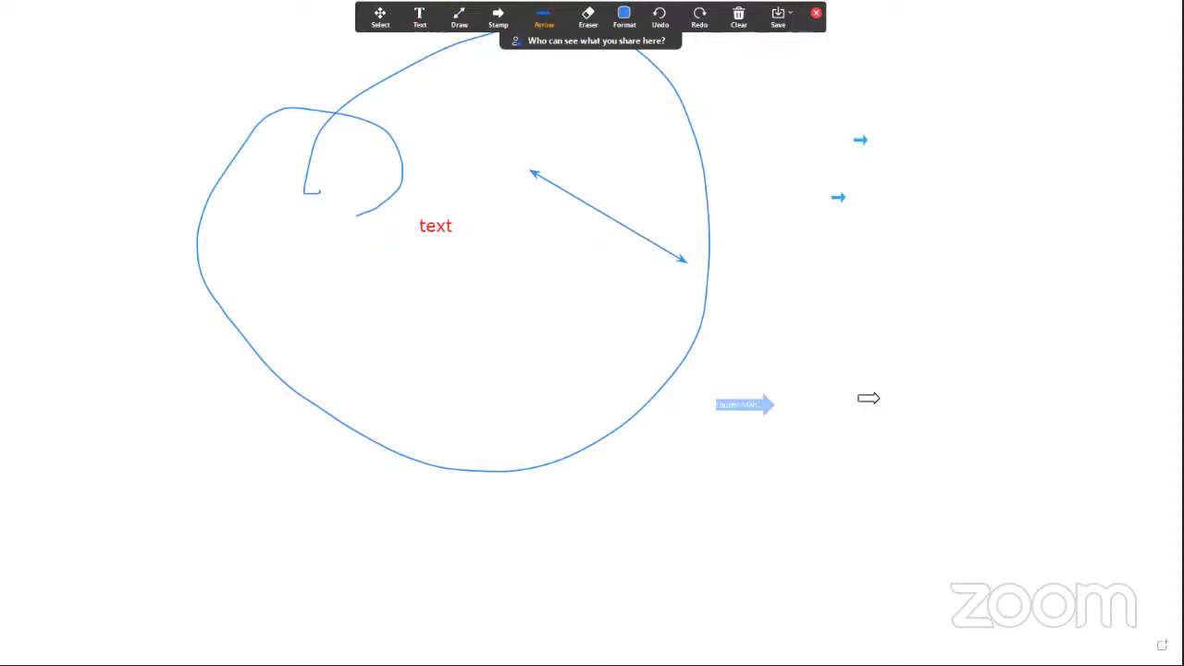
left_click(543, 19)
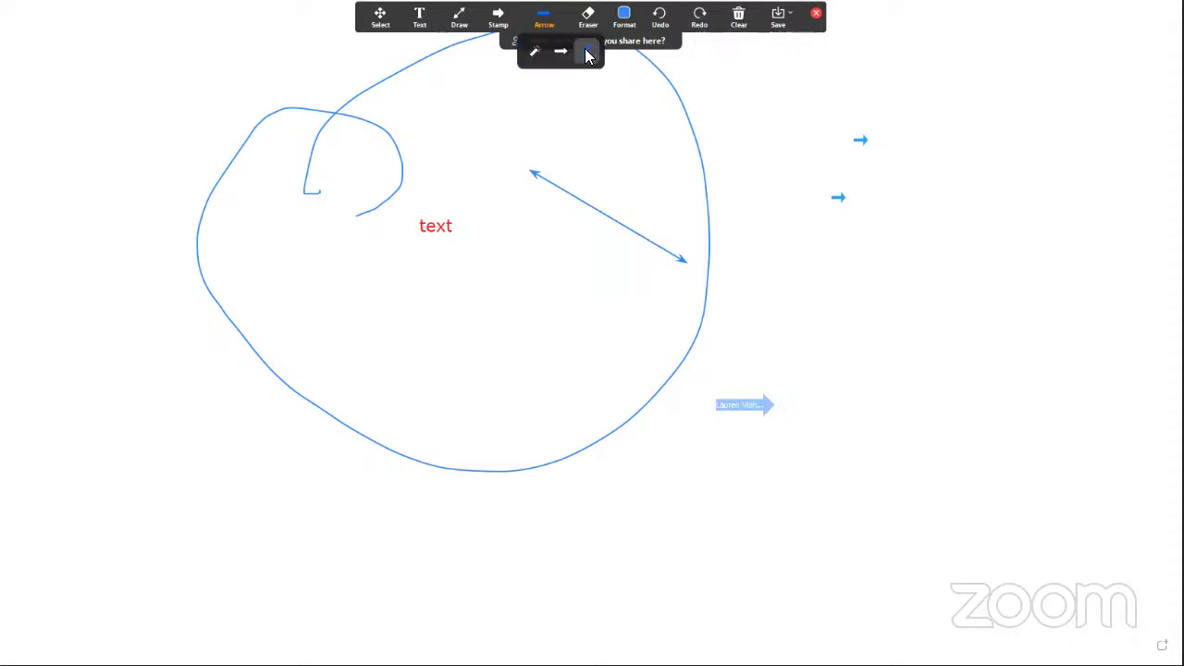
left_click(536, 53)
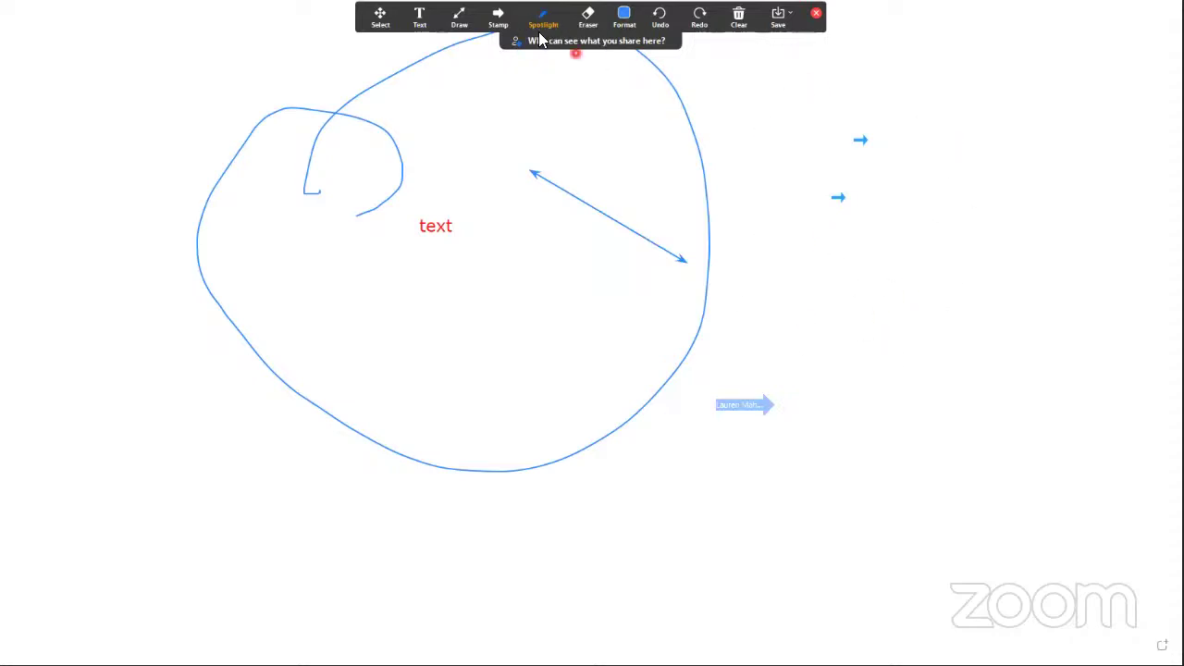
- Review the whiteboard's clear and save options, clear all drawings, and view the colour, line width and font formats
left_click(430, 25)
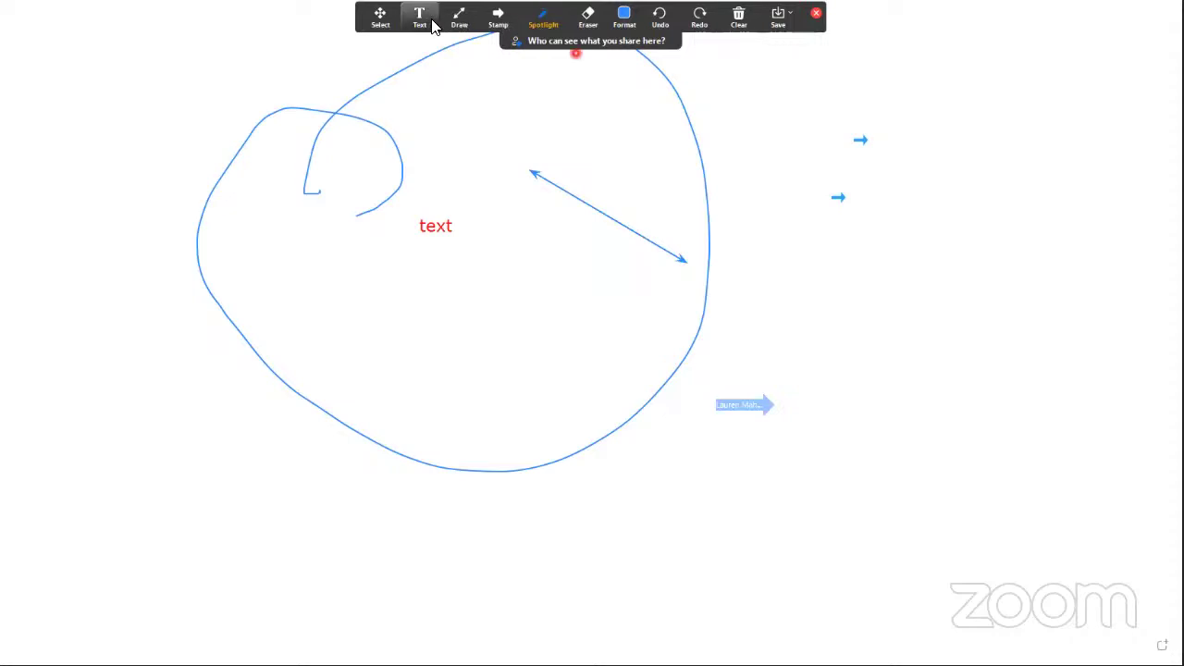
left_click(742, 26)
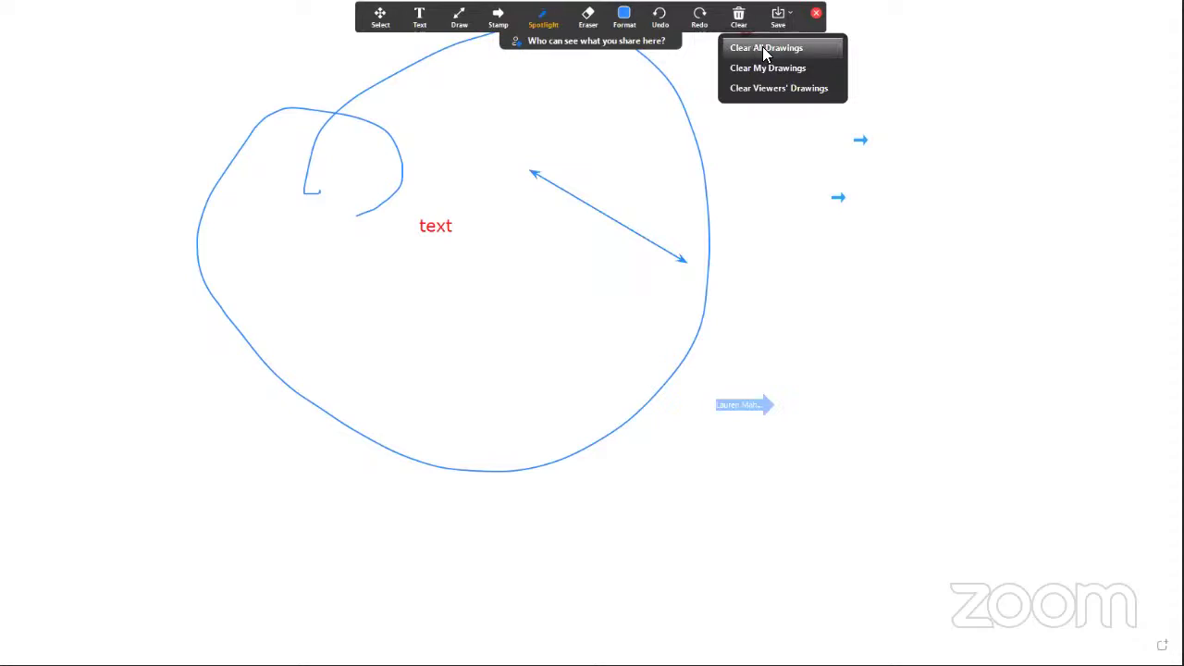
left_click(784, 20)
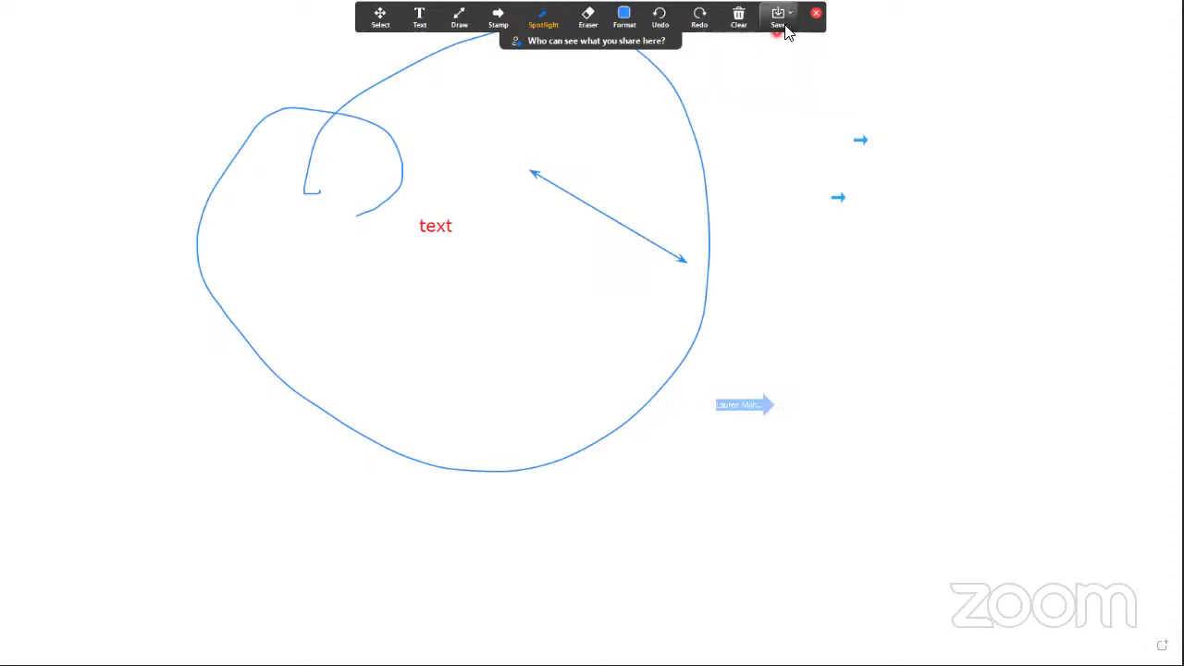
left_click(742, 26)
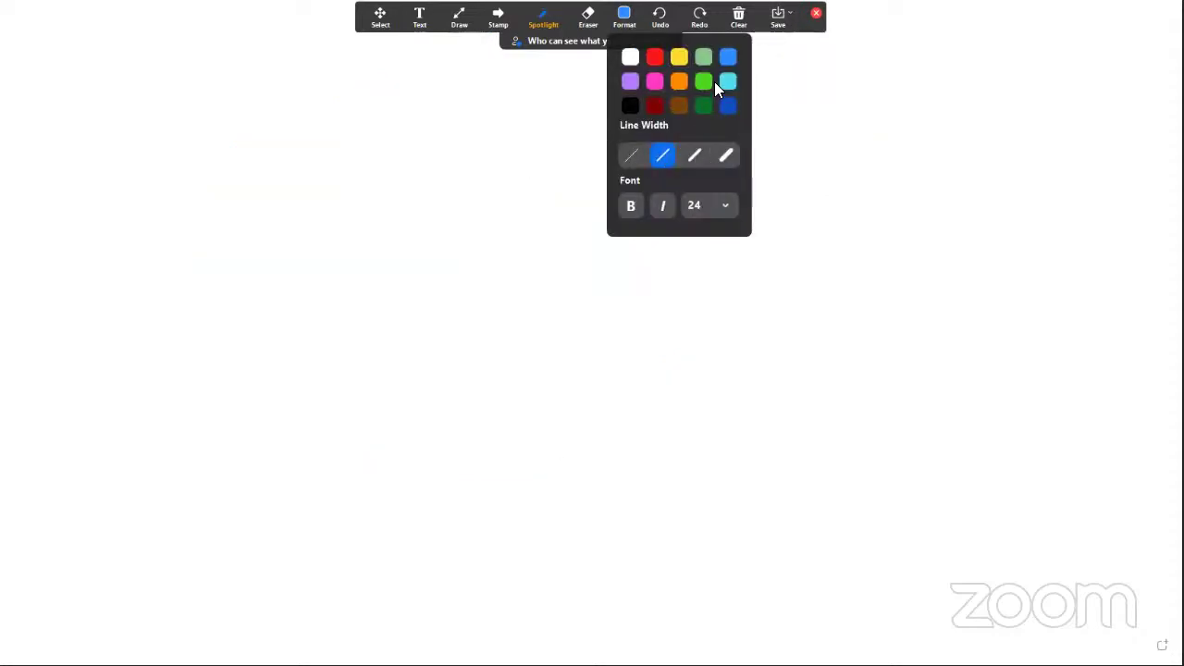
- Close the whiteboard, and review the Share sound and Optimize for video clip options for a new share
left_click(817, 16)
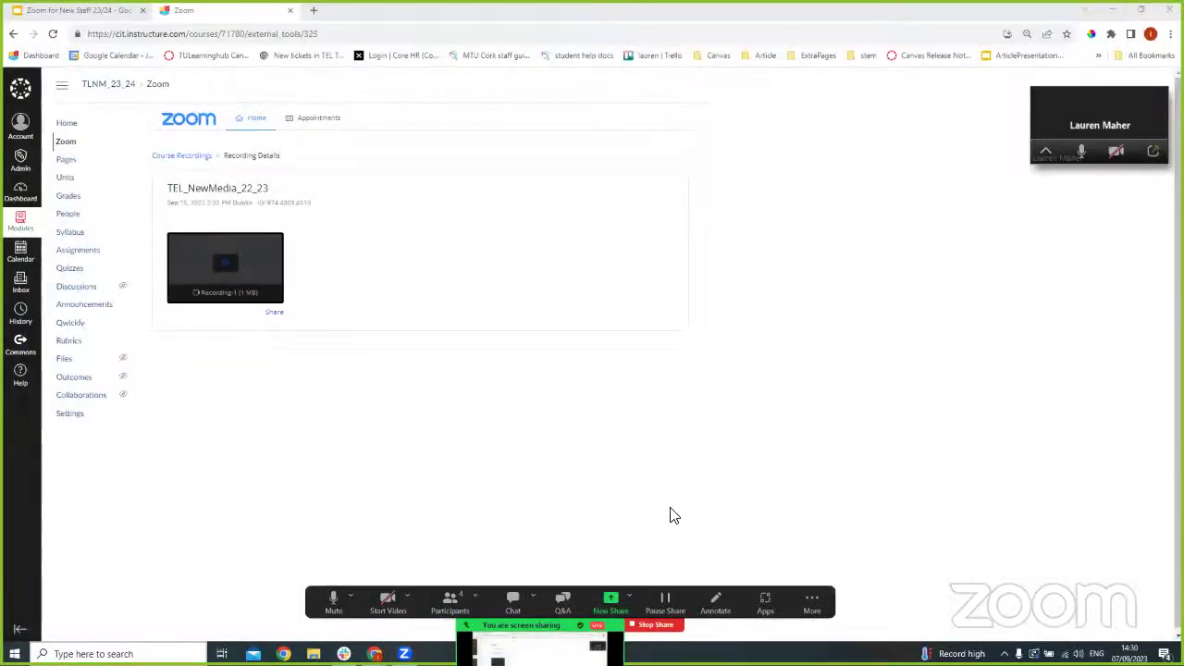
left_click(608, 600)
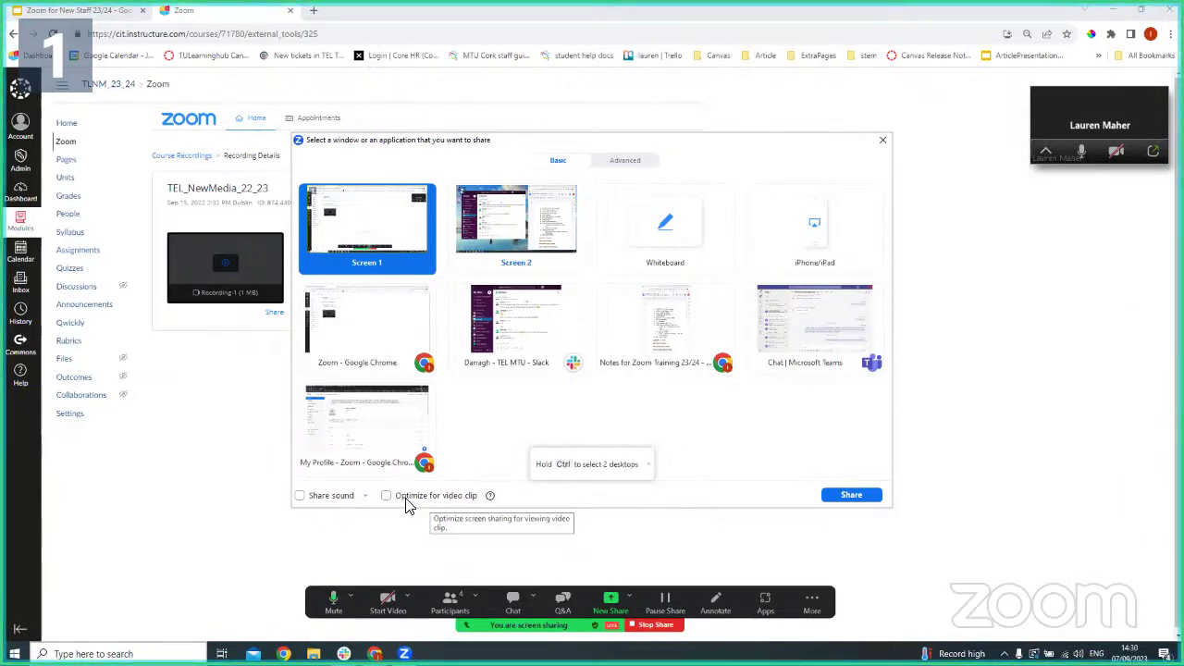
left_click(882, 141)
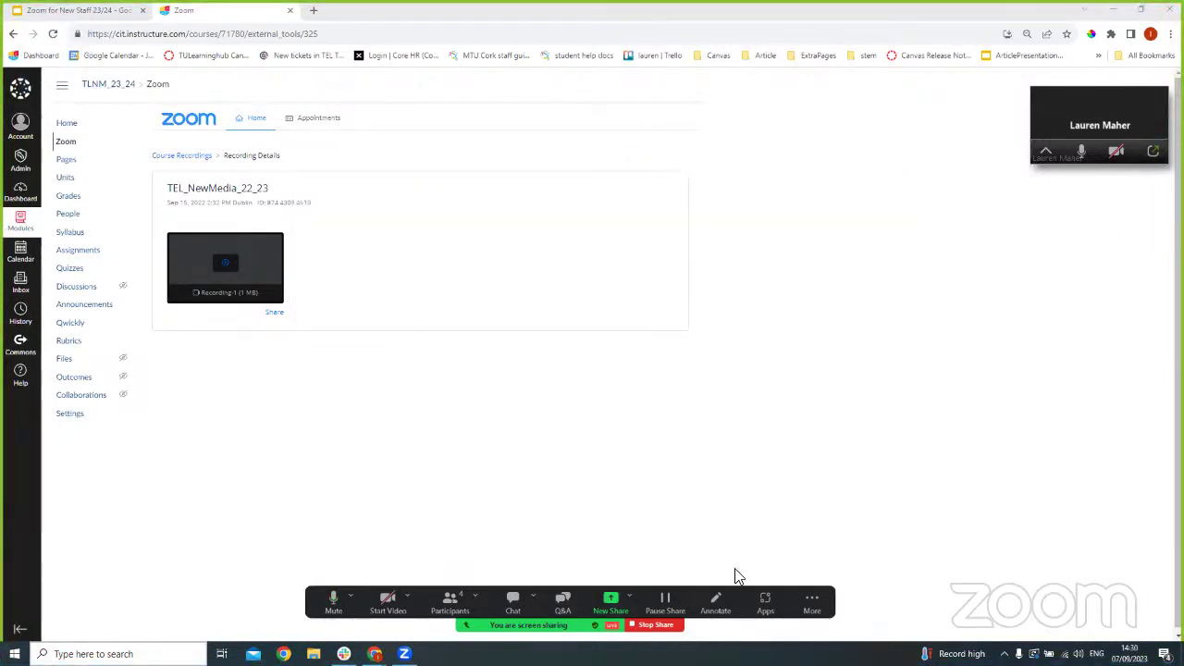
- Annotate the shared Canvas page with a freehand loop around the recording details and a rough arrow pointing at the recording
left_click(712, 606)
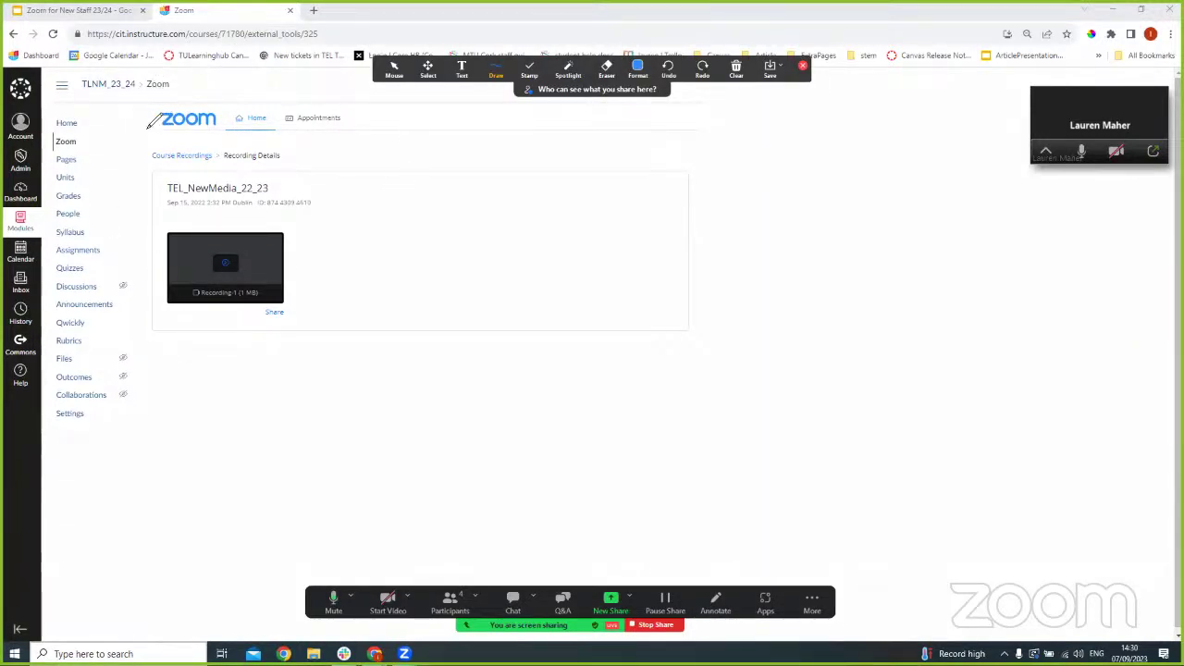
mouse_move(135, 119)
left_mouse_down()
mouse_move(149, 313)
mouse_move(375, 301)
left_mouse_up()
mouse_move(419, 239)
left_mouse_down()
mouse_move(336, 89)
mouse_move(158, 92)
mouse_move(136, 119)
left_mouse_up()
left_click_drag(80, 272, 237, 317)
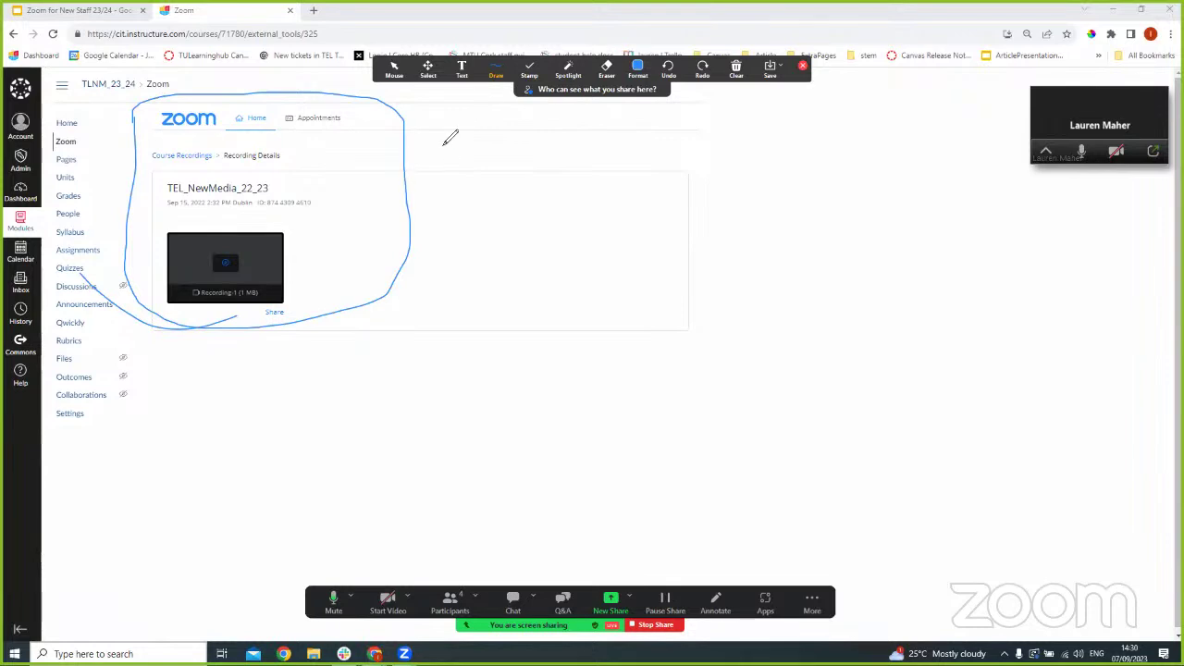
left_click_drag(475, 154, 350, 173)
left_click_drag(284, 220, 372, 218)
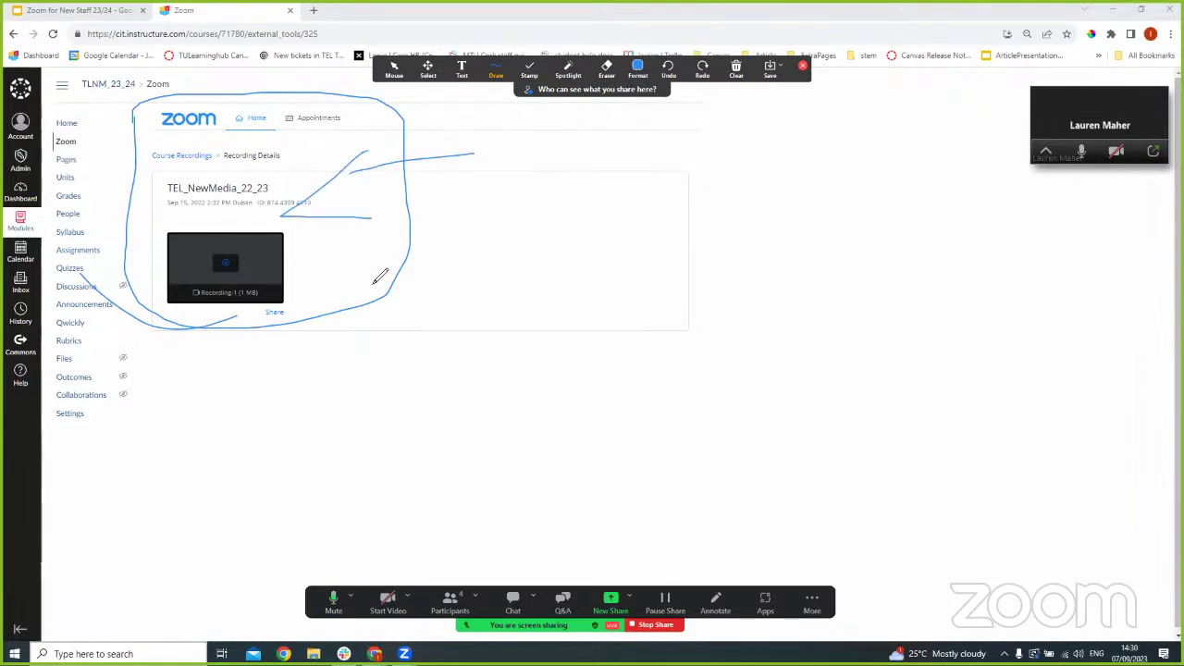
- Clear all annotations from the shared page and stop annotating
left_click(738, 72)
left_click(787, 95)
left_click(800, 67)
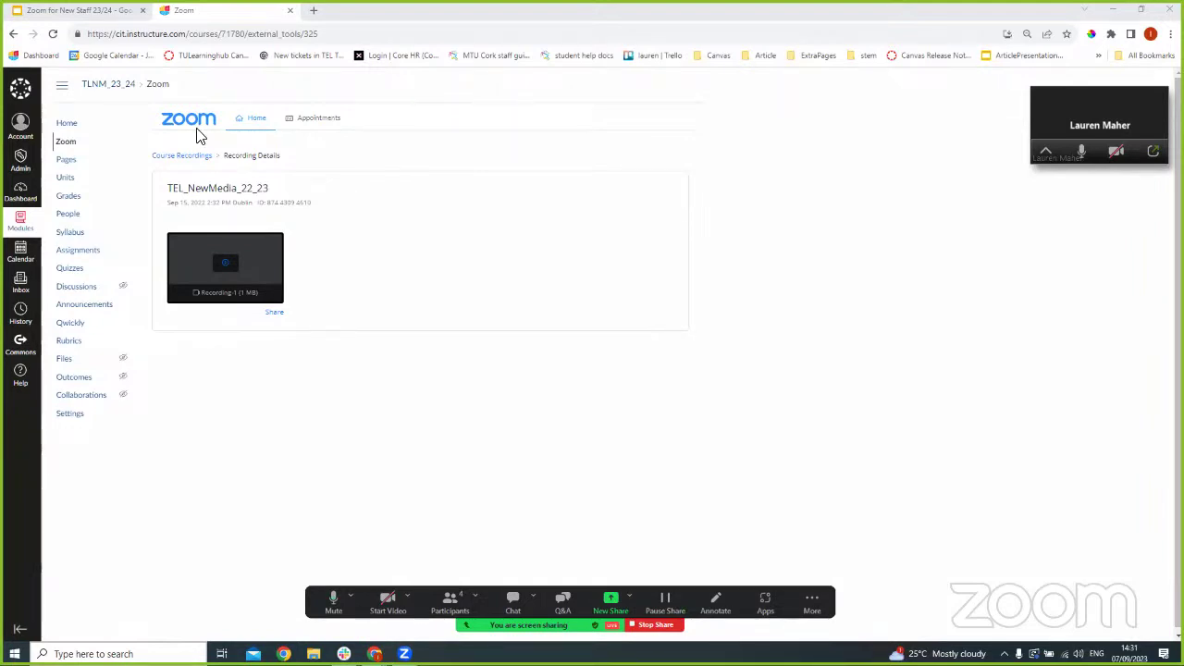
- Switch to the Zoom for New Staff 23/24 presentation in Google Slides and display slide 8
left_click(93, 12)
scroll(88, 389, "down", 3)
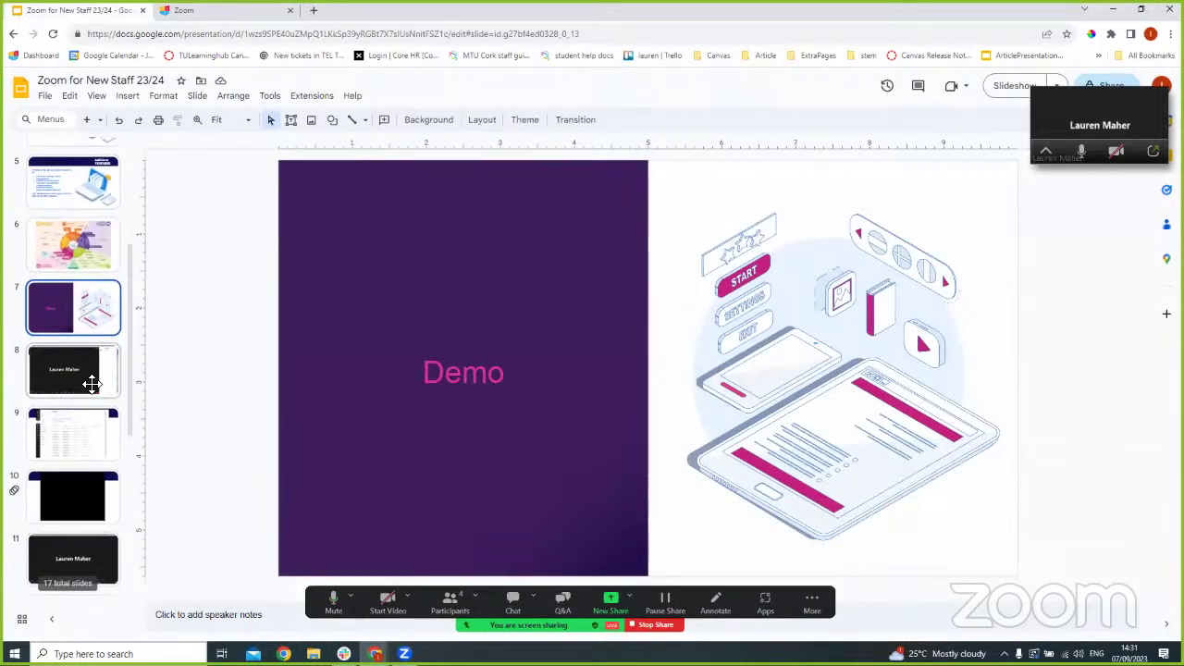
left_click(92, 384)
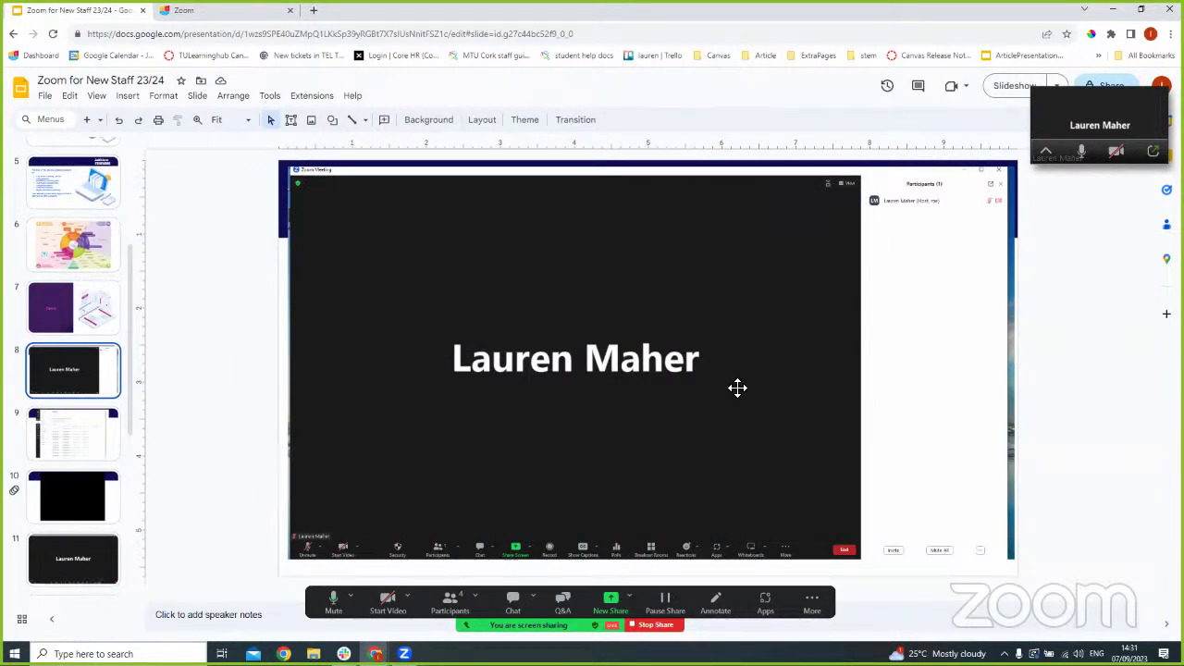
- Move the floating video thumbnail off the slideshow controls, start the slideshow with Presenter view, and close the presenter window
left_click_drag(1079, 96, 1101, 118)
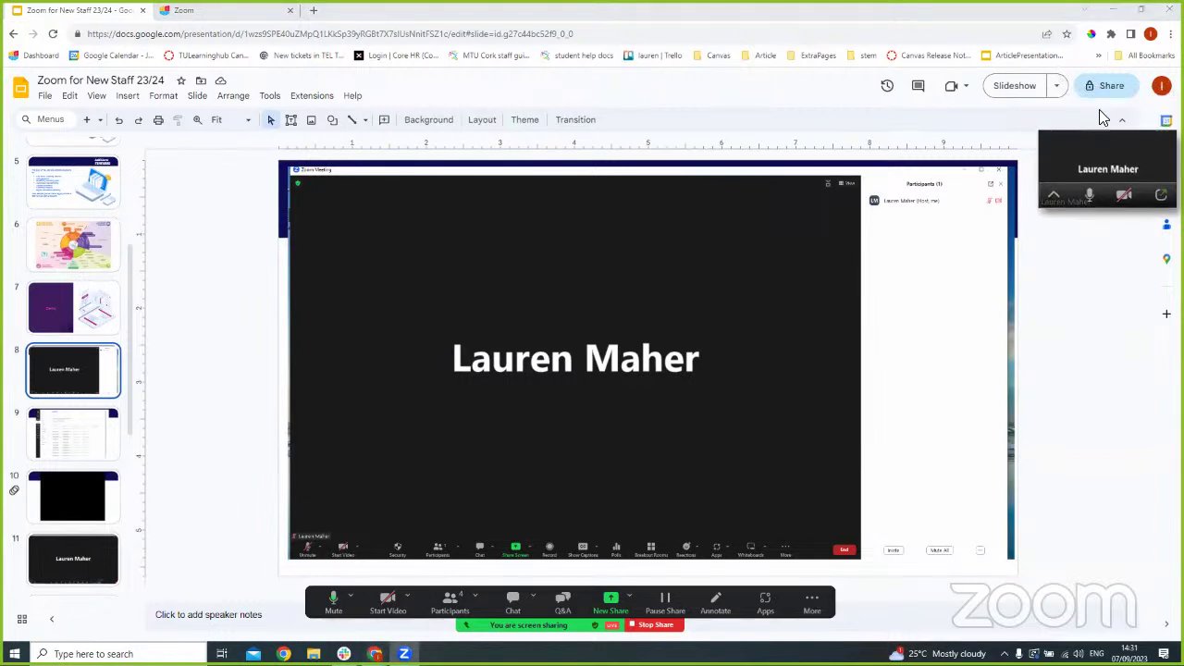
left_click(1057, 86)
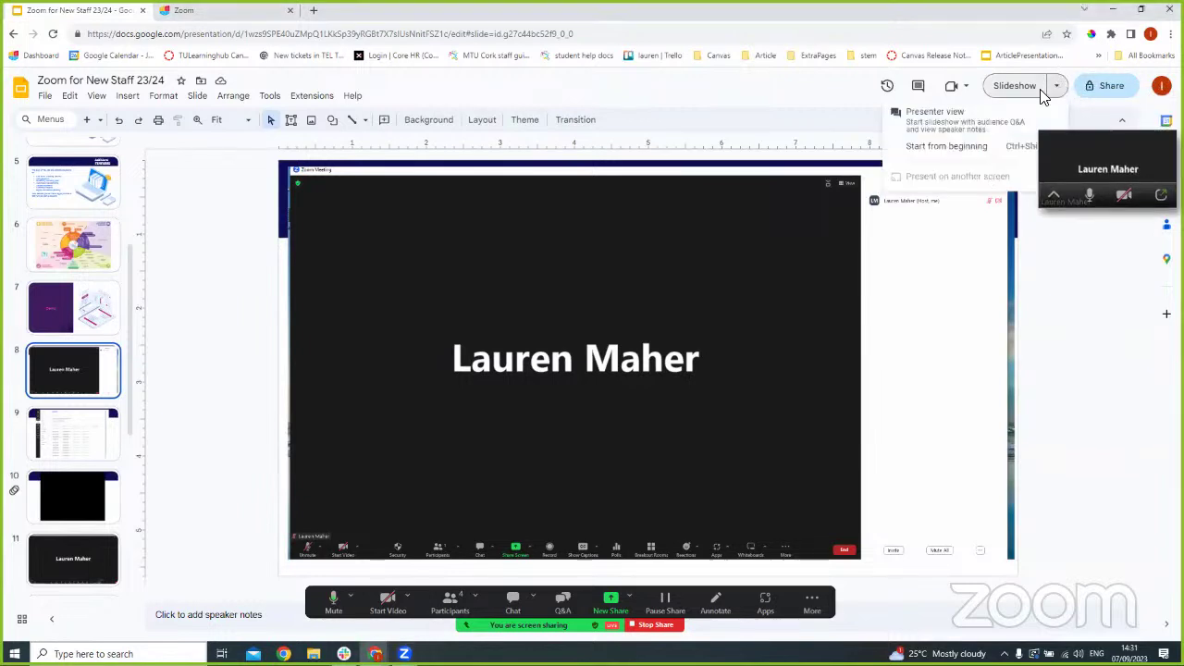
left_click(989, 116)
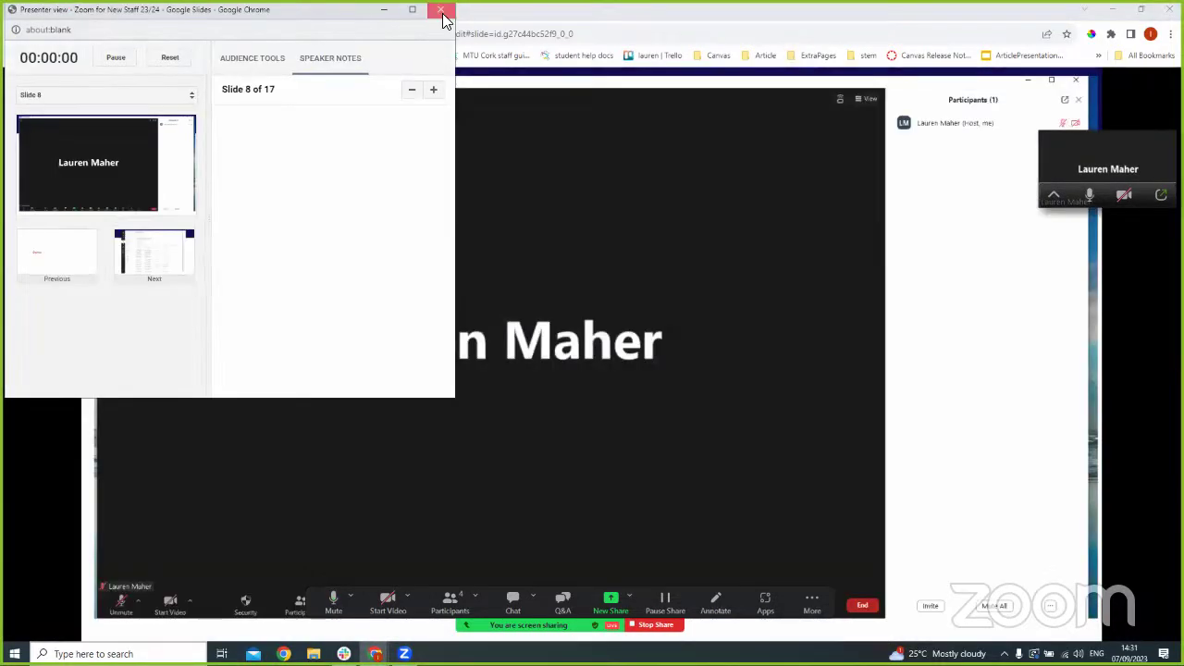
left_click(441, 9)
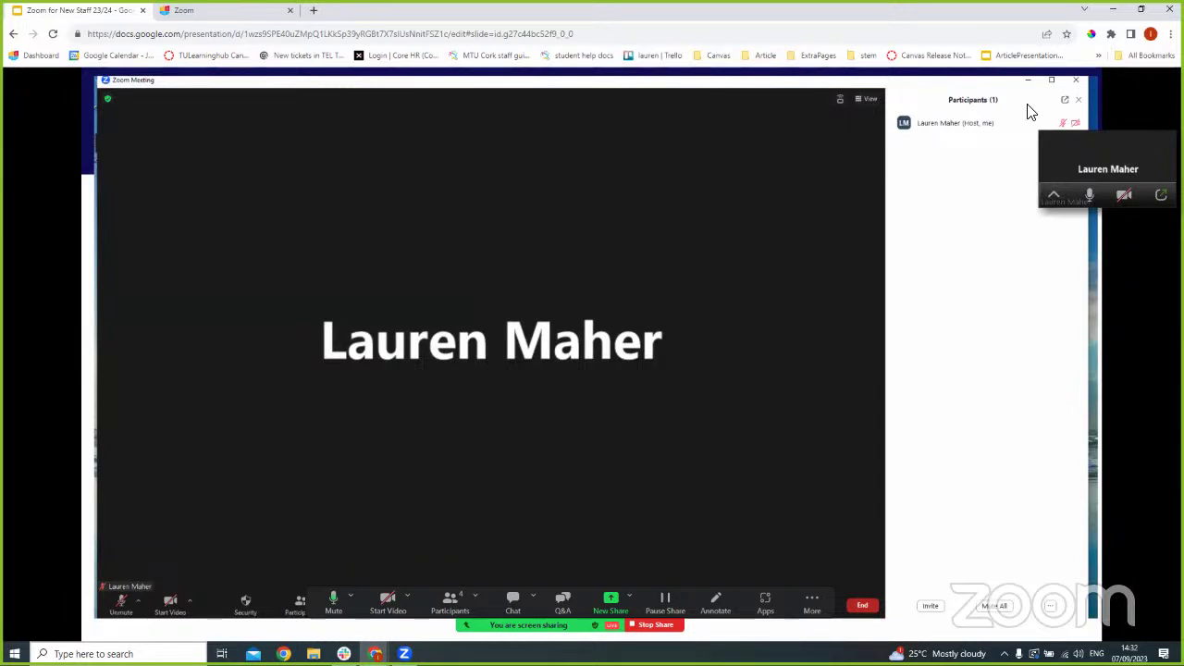
- Advance the slideshow through the meeting report slide to the embedded video slide, viewing the Canvas Zoom page in between
key("Right")
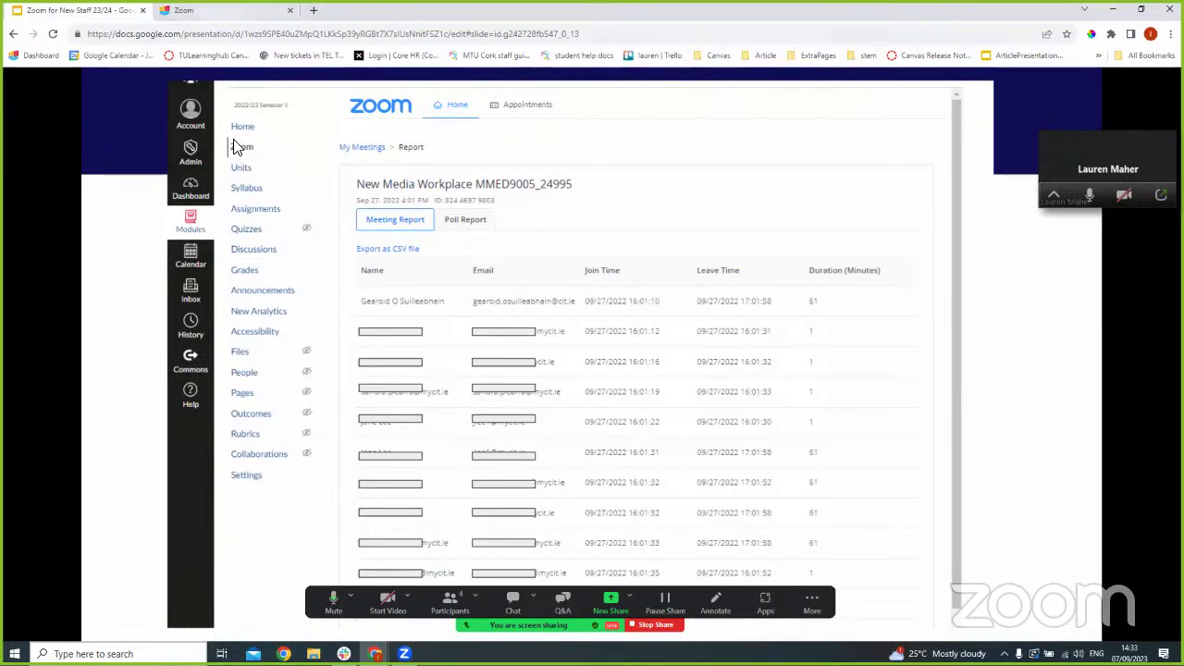
left_click(222, 13)
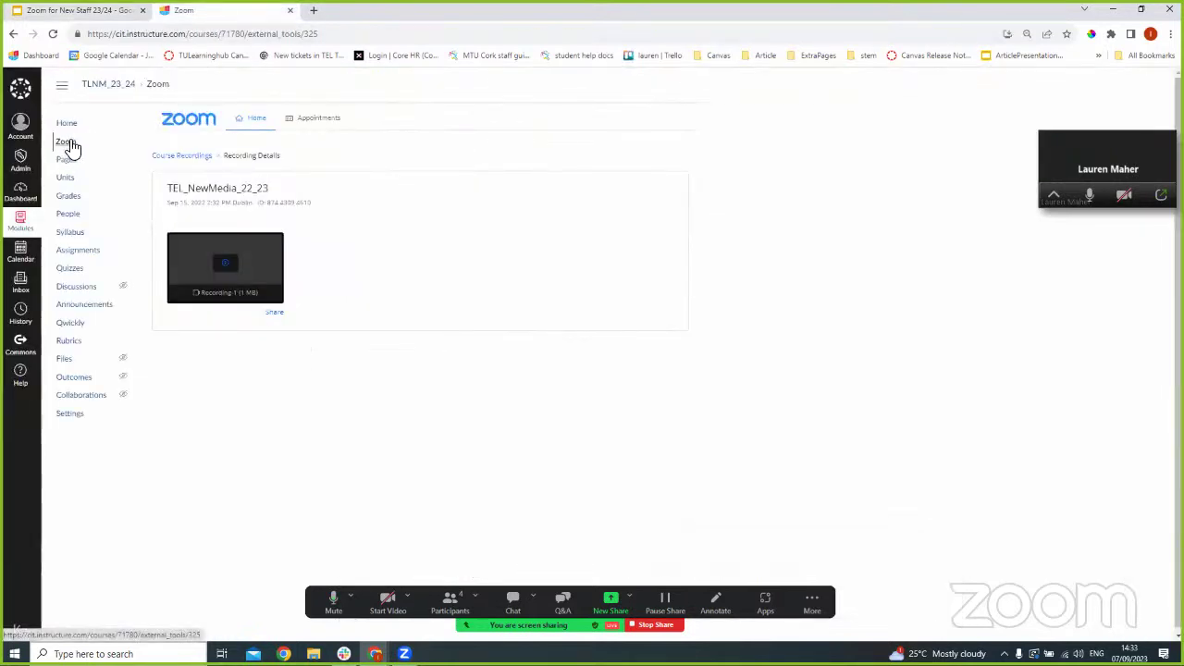
left_click(110, 14)
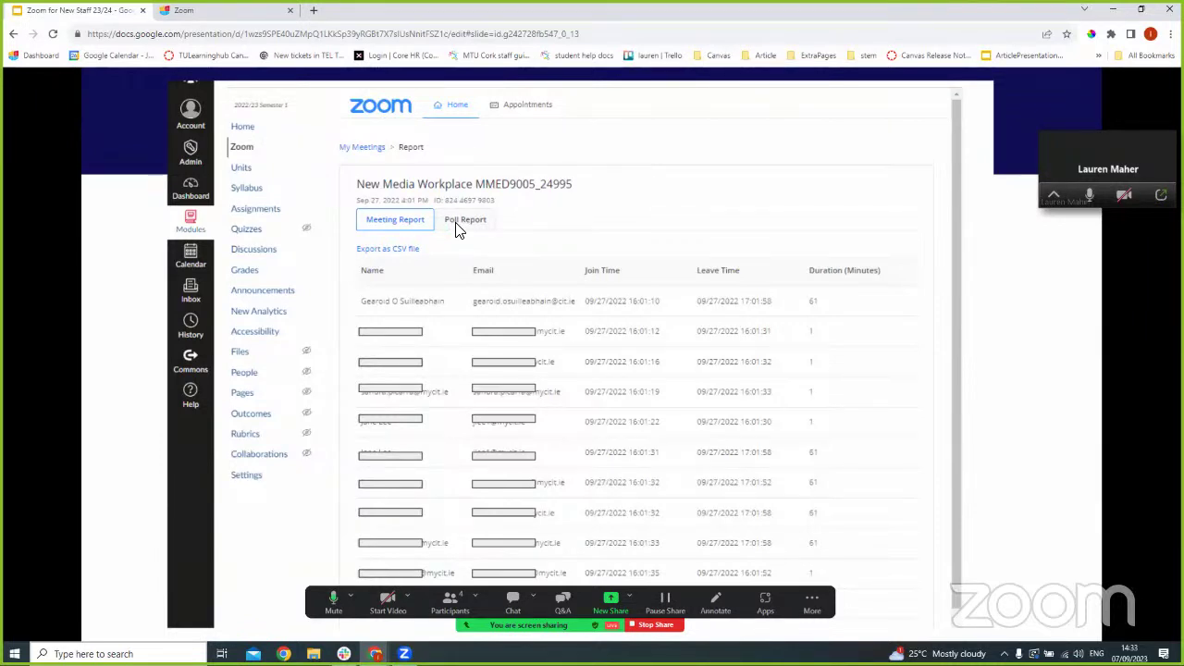
key("Right")
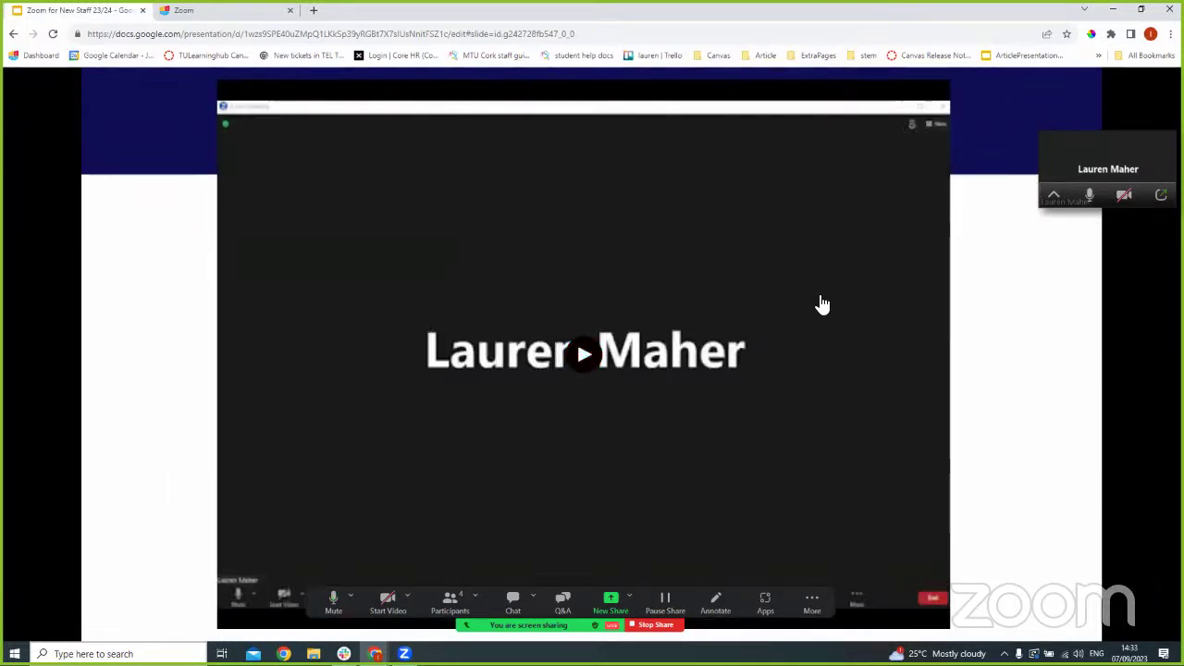
- Minimize the browser, open the ZoomDemo_1 video from the desktop, and play it with the meeting controls moved off the playback controls
left_click(1114, 13)
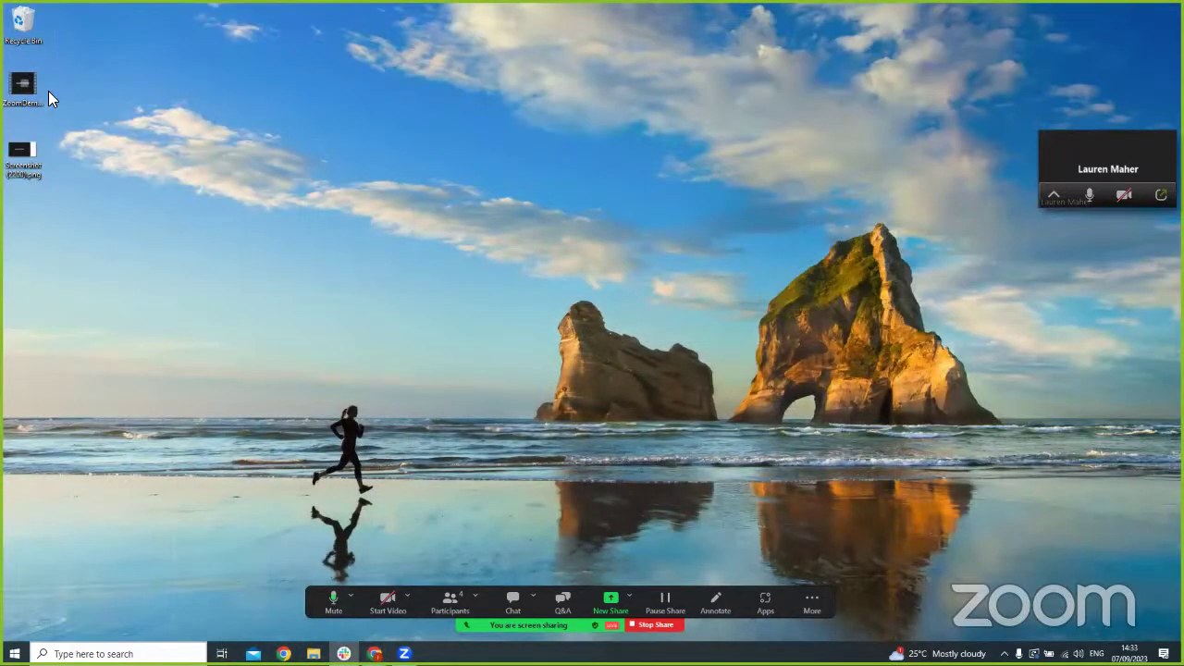
double_click(38, 91)
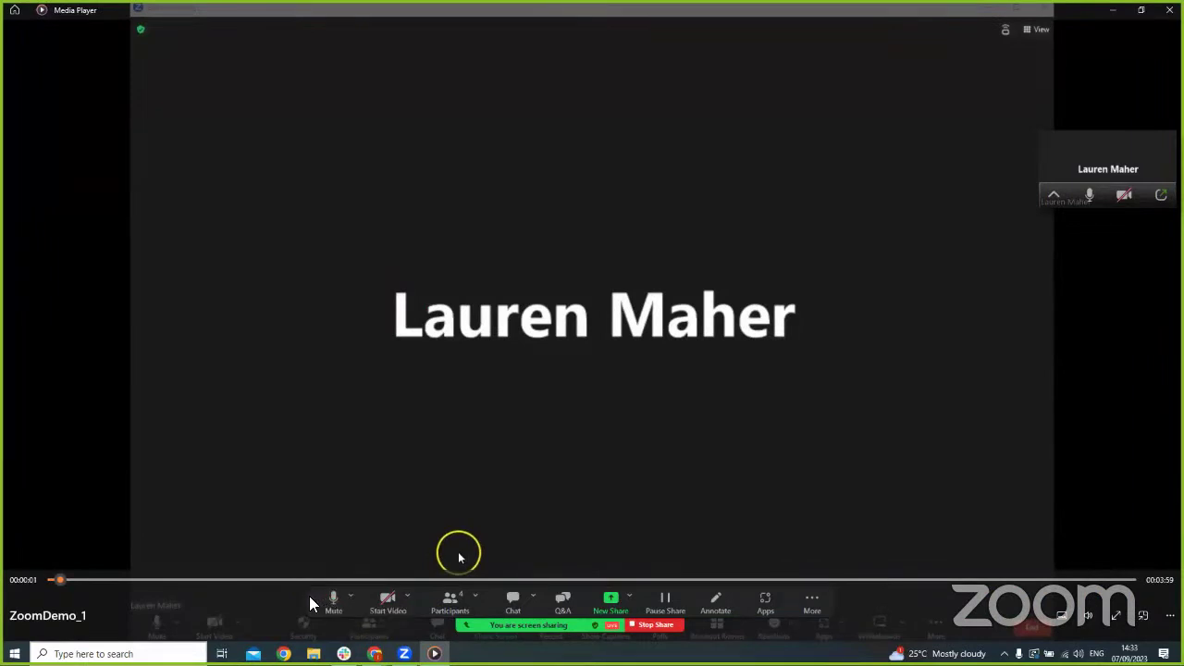
left_click_drag(313, 593, 324, 30)
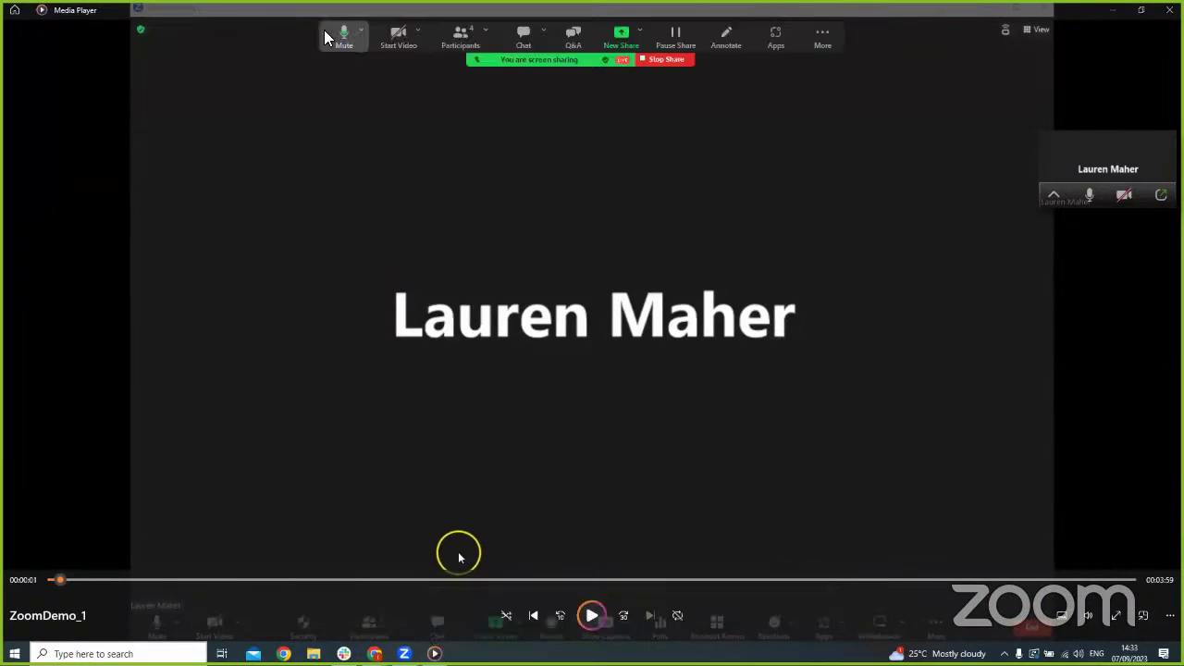
left_click(593, 616)
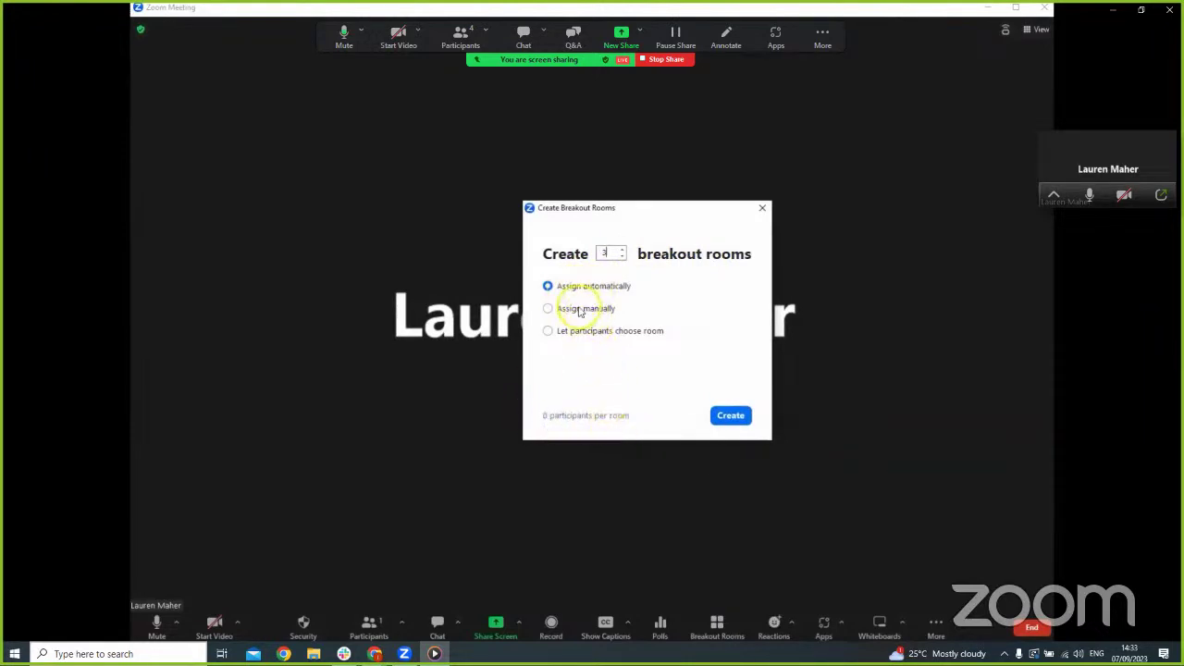
- Play the ZoomDemo_1 video through its breakout rooms section, pausing at the Create Breakout Rooms dialog, the room options and the rooms in progress
left_click(568, 530)
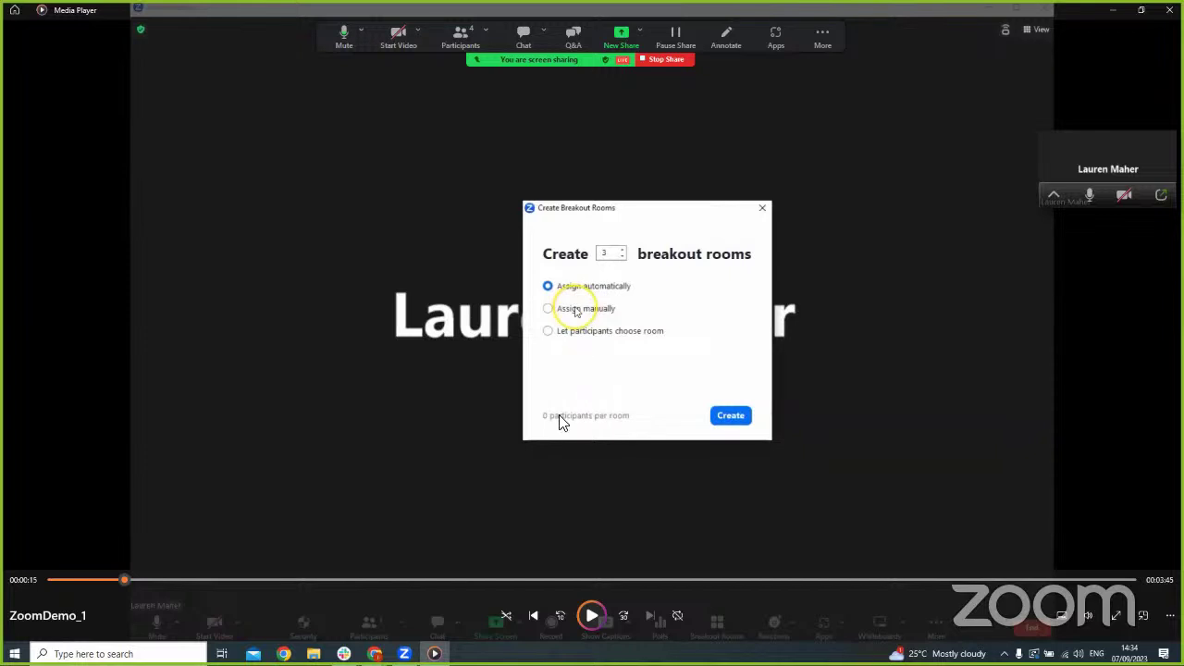
key("space")
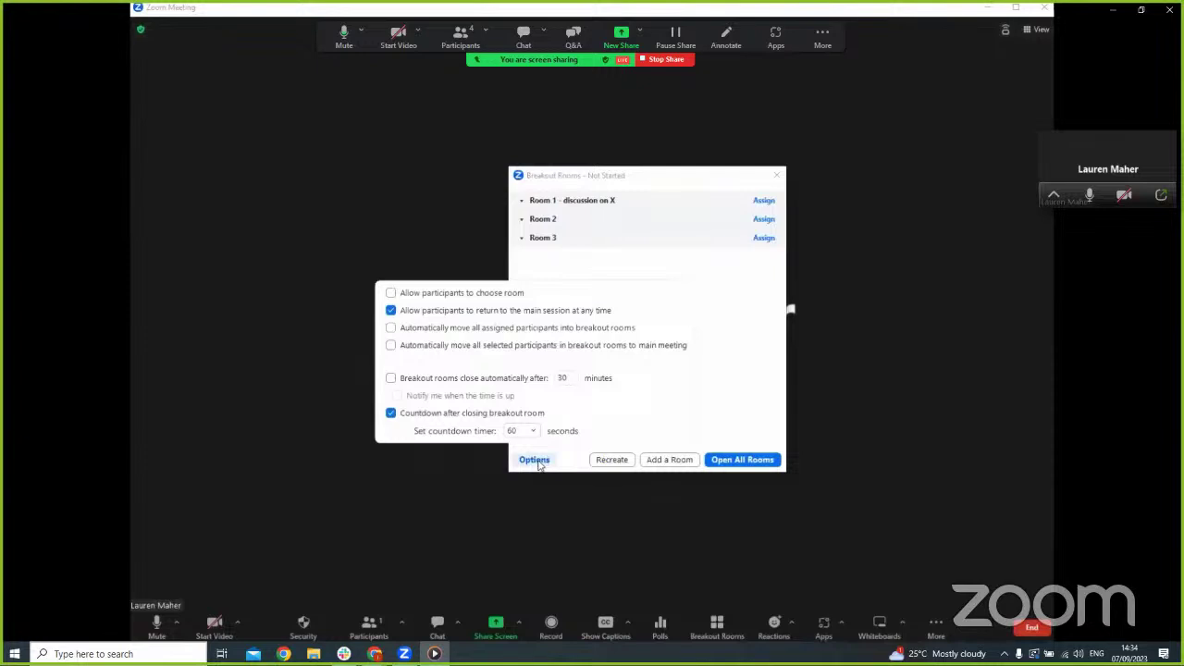
left_click(554, 424)
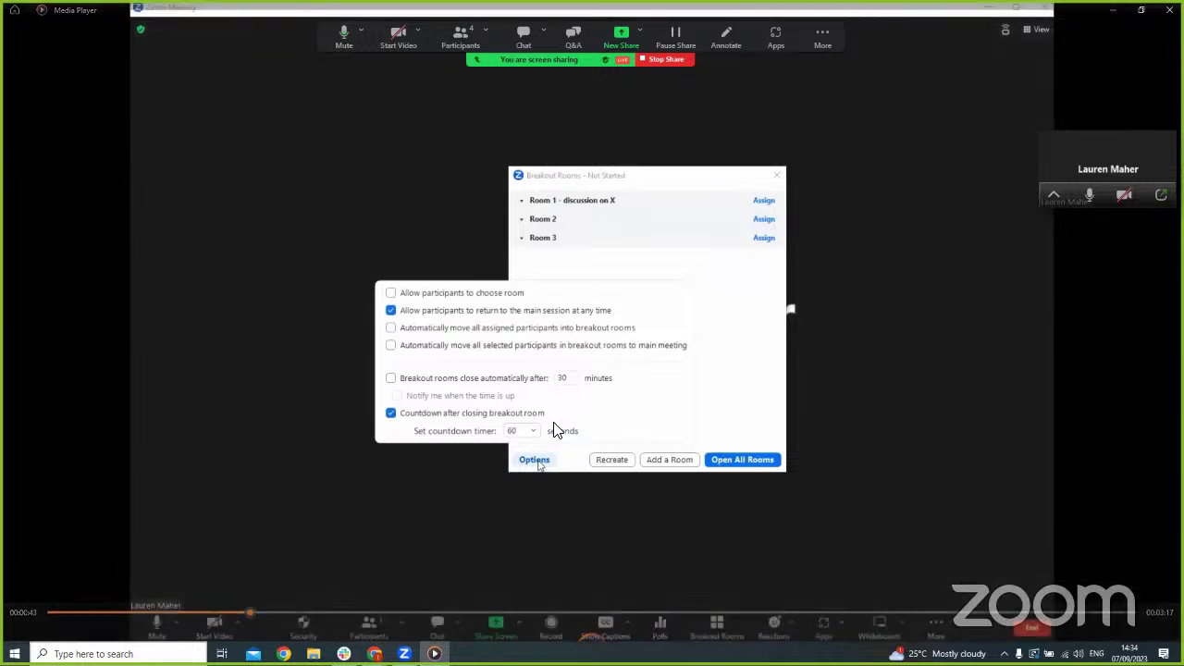
mouse_move(445, 445)
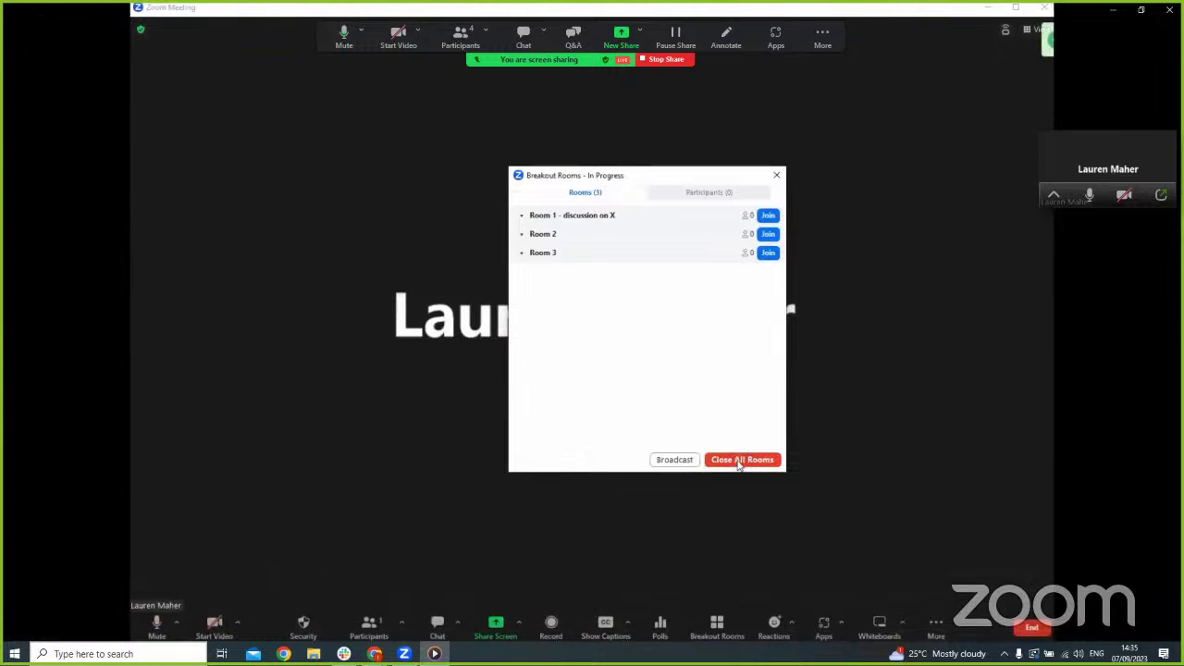
left_click(478, 420)
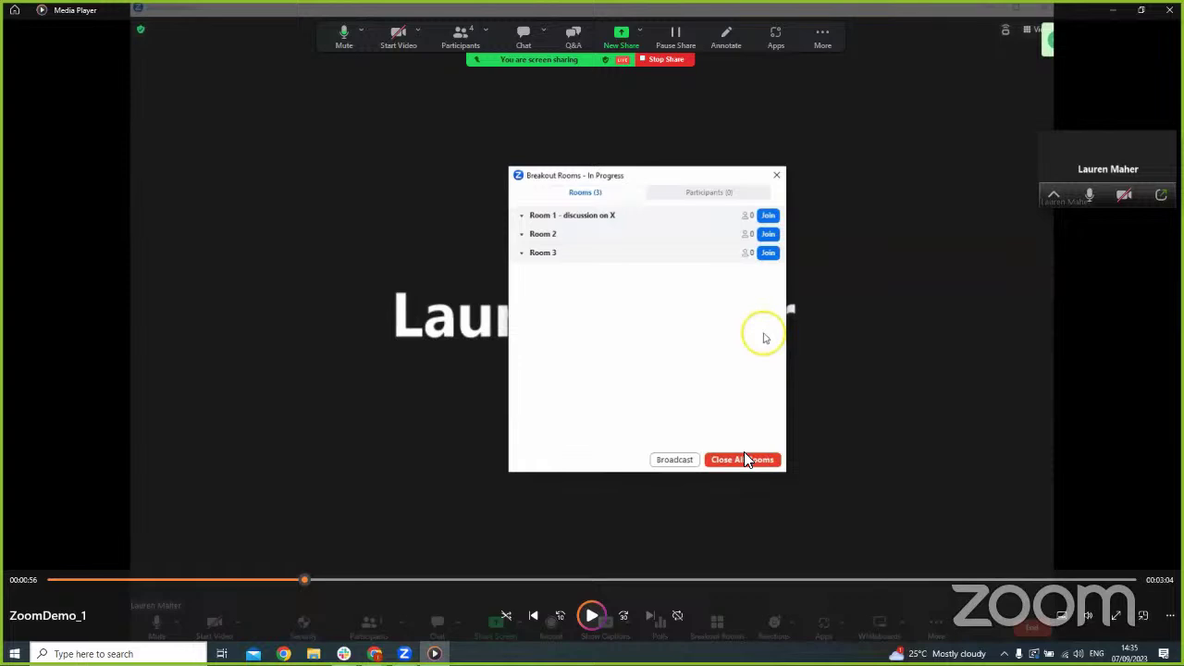
key("space")
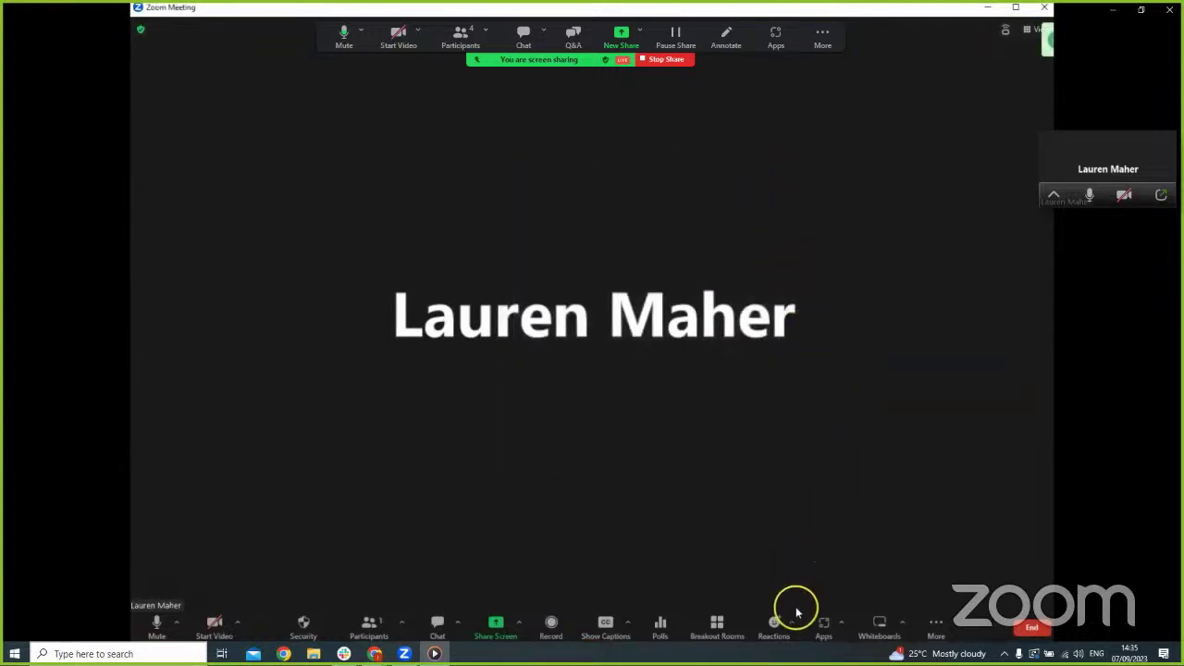
- Play the demo video through the reactions and captions sections, pausing at 1:13, 1:25, 1:30 and 1:47
left_click(695, 481)
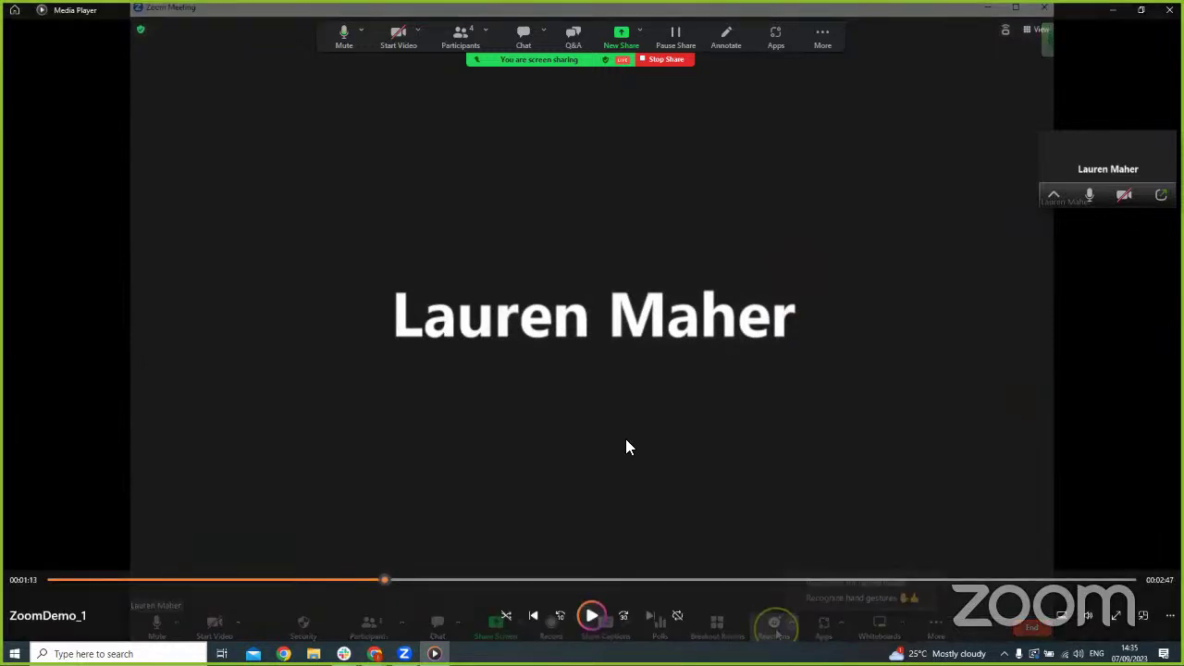
left_click(595, 617)
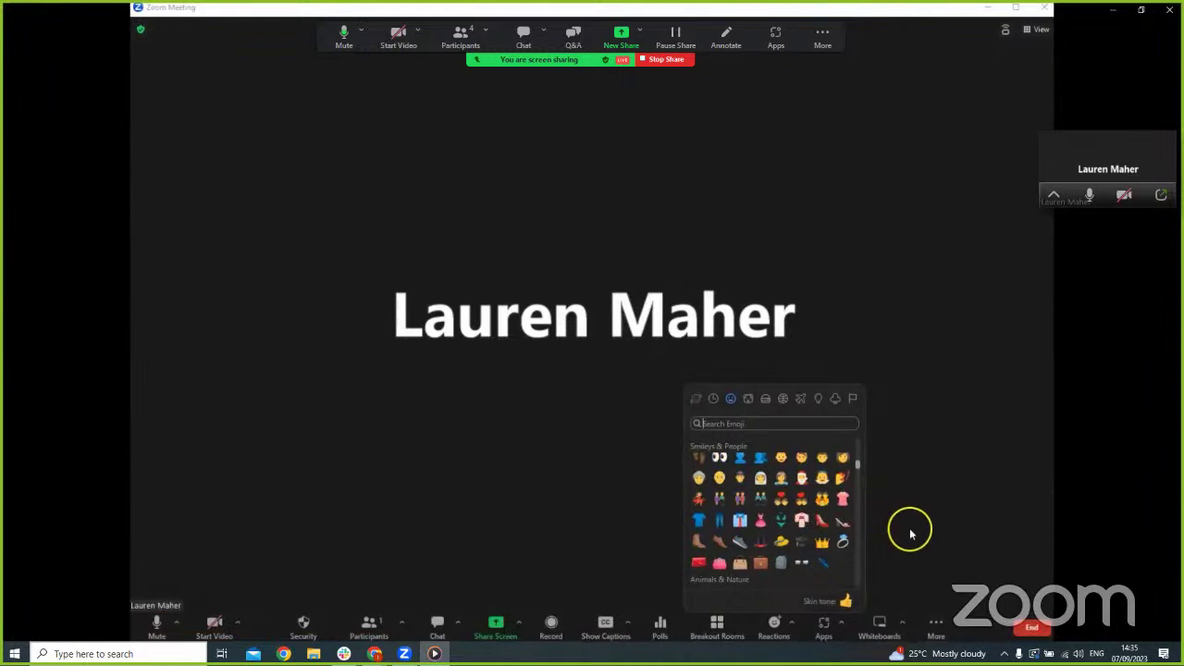
left_click(886, 511)
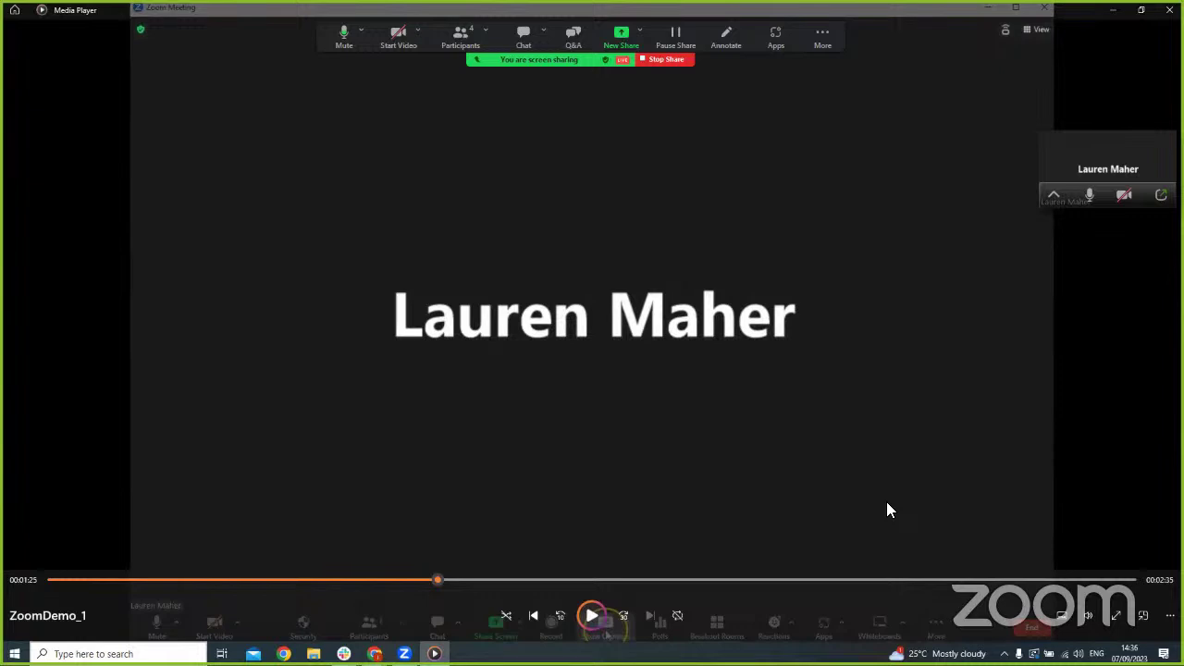
left_click(887, 504)
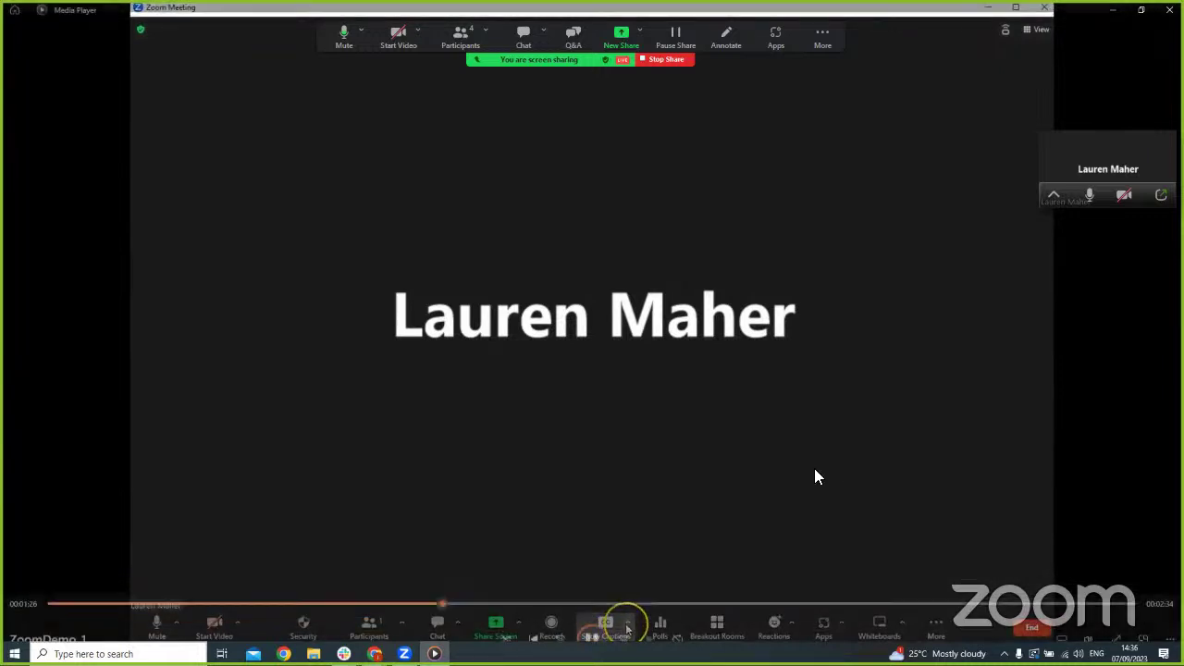
left_click(585, 446)
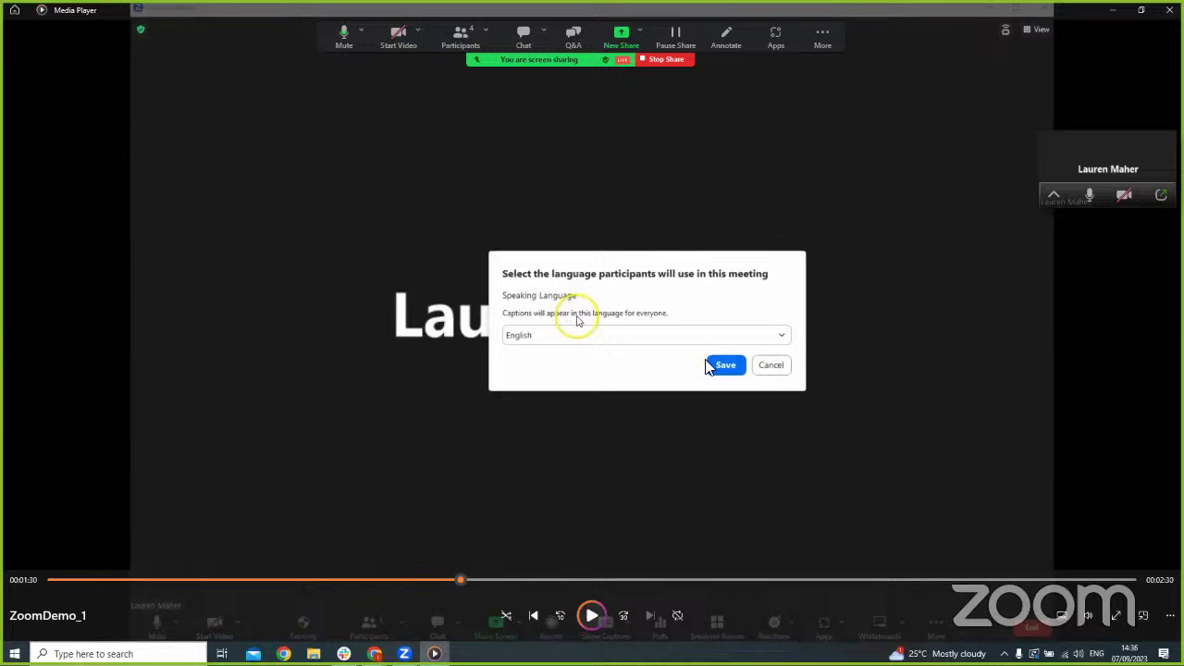
left_click(595, 401)
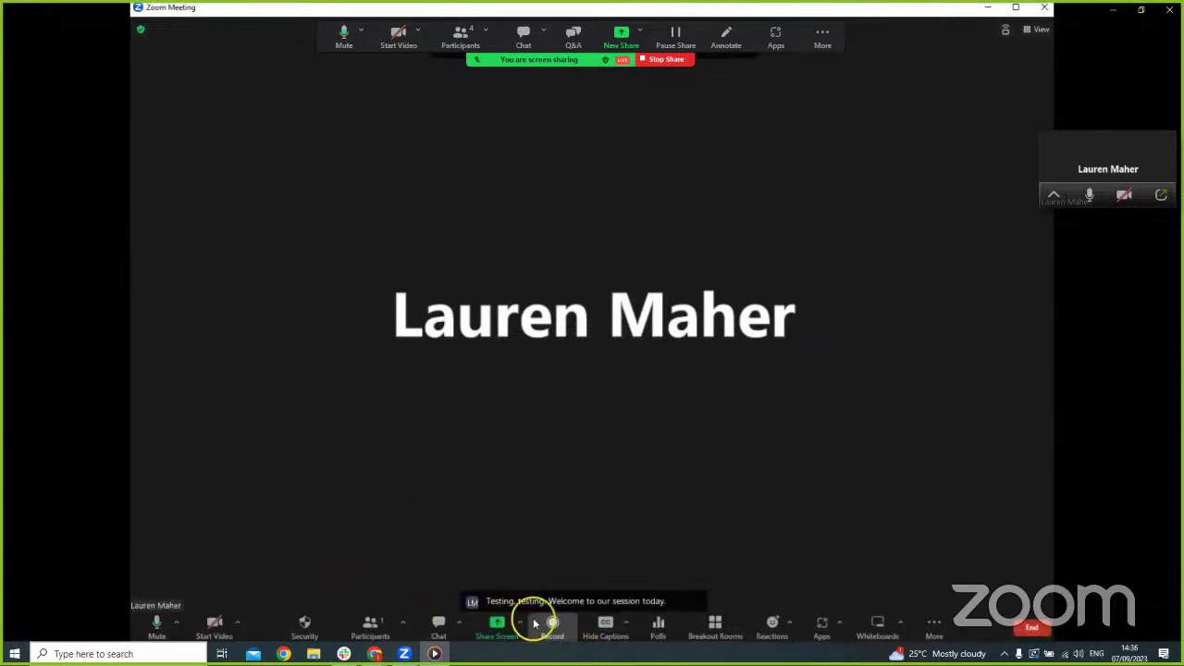
left_click(881, 407)
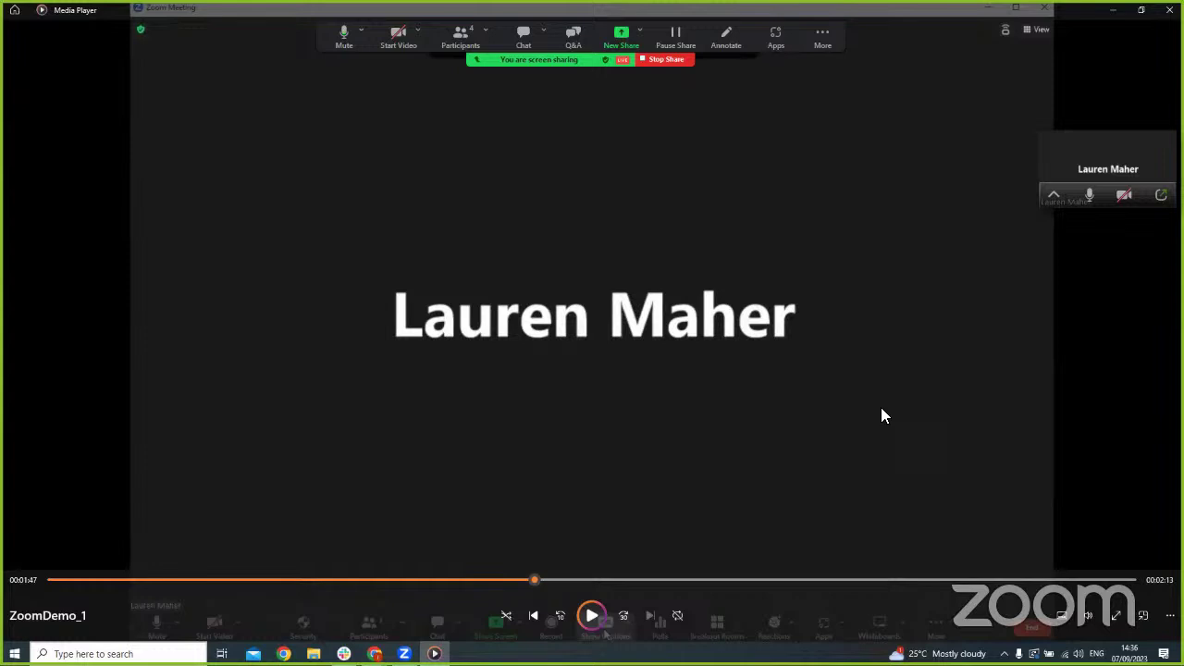
left_click(882, 409)
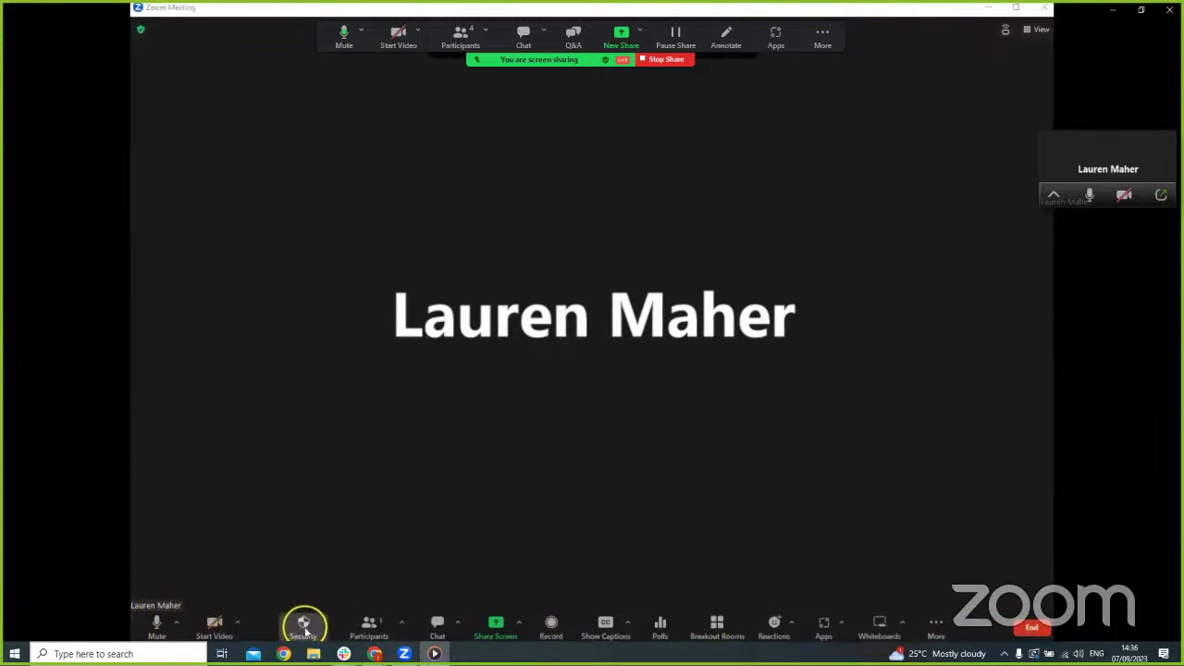
- Play the demo video through the meeting security options, pausing at 1:55 and 1:59 to examine the list
left_click(743, 425)
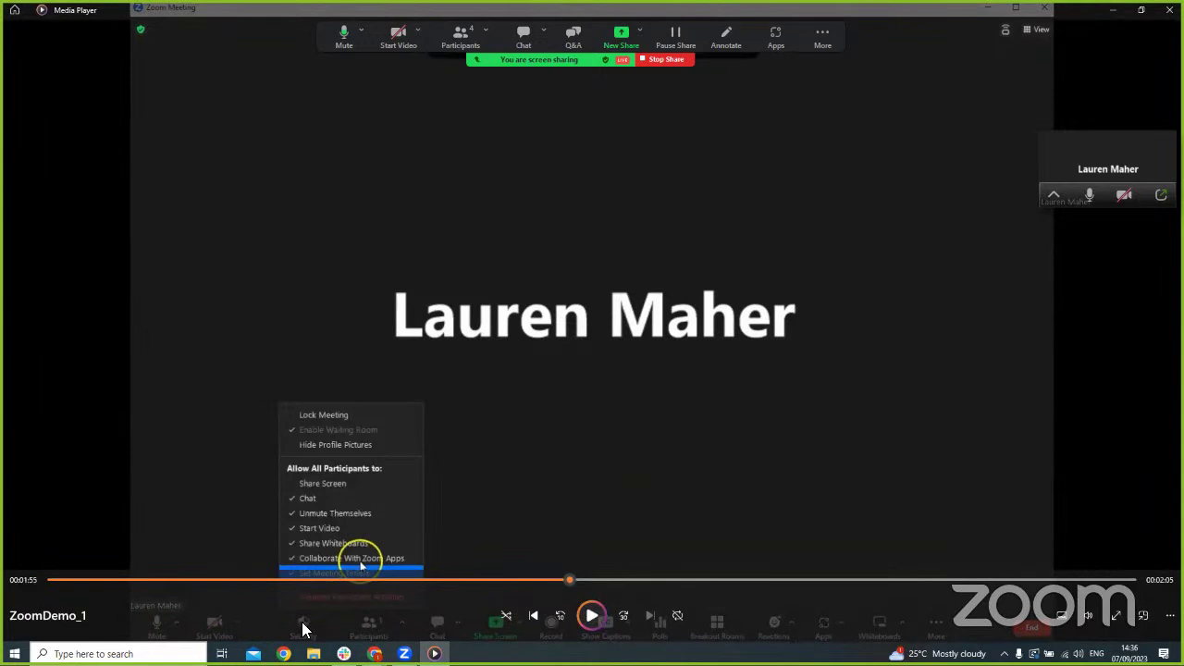
left_click(595, 616)
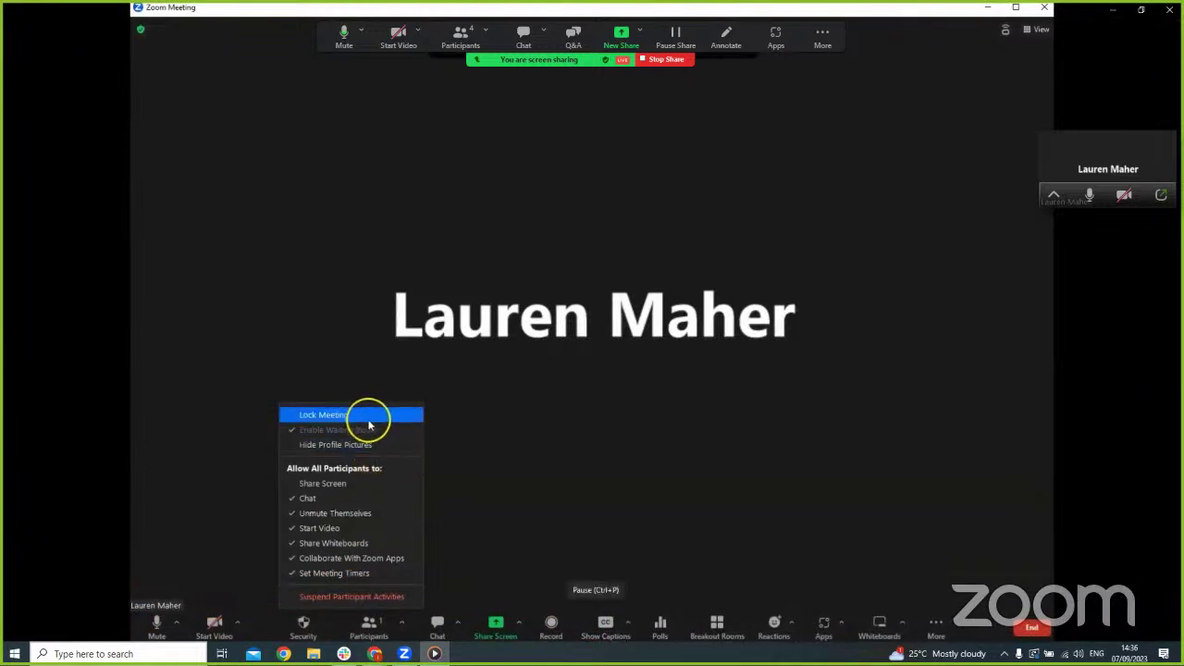
left_click(596, 613)
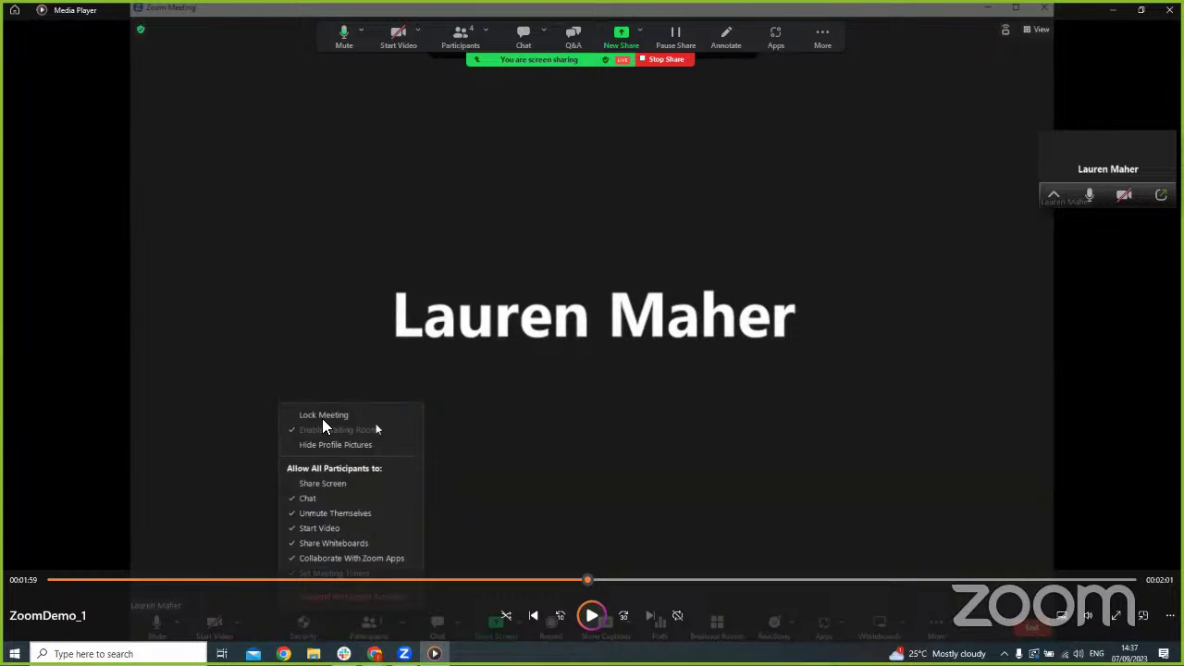
left_click(593, 616)
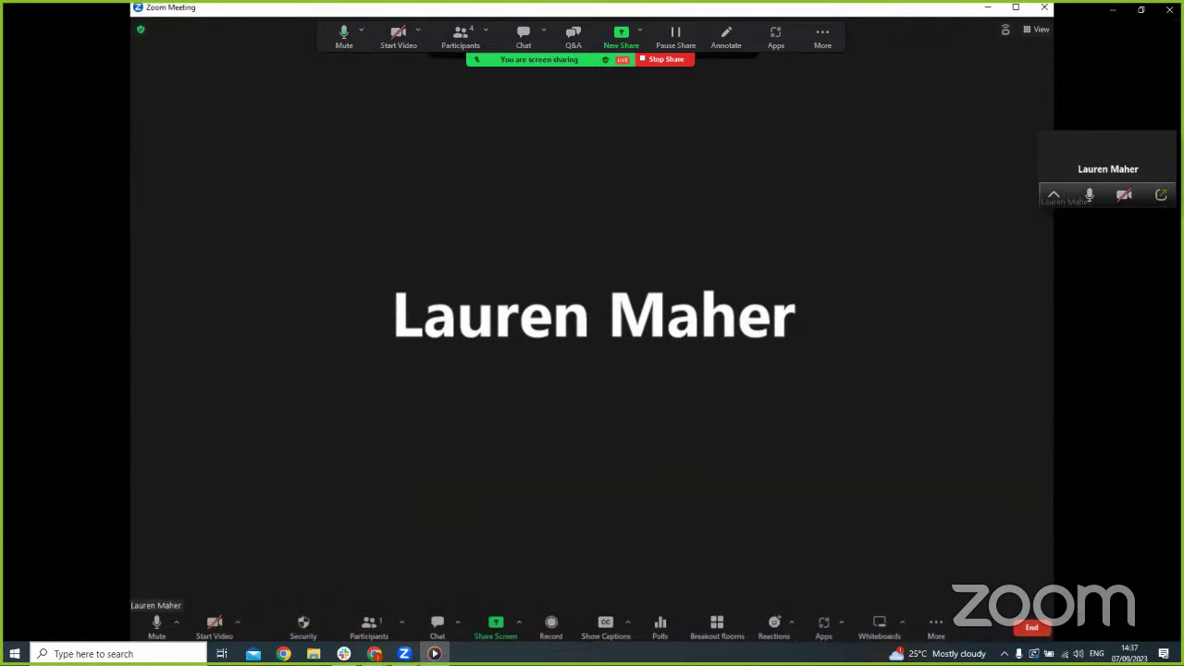
- Pause the demo video as the Polls window loads, skip back a few seconds, and resume playback
left_click(660, 629)
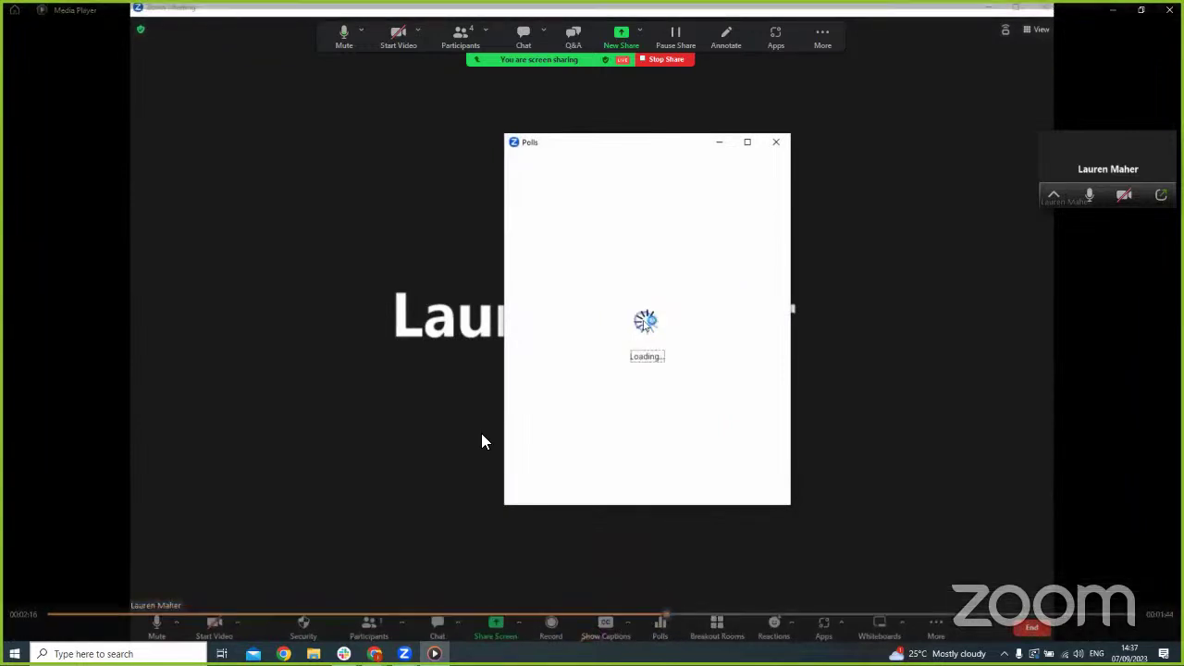
left_click(593, 615)
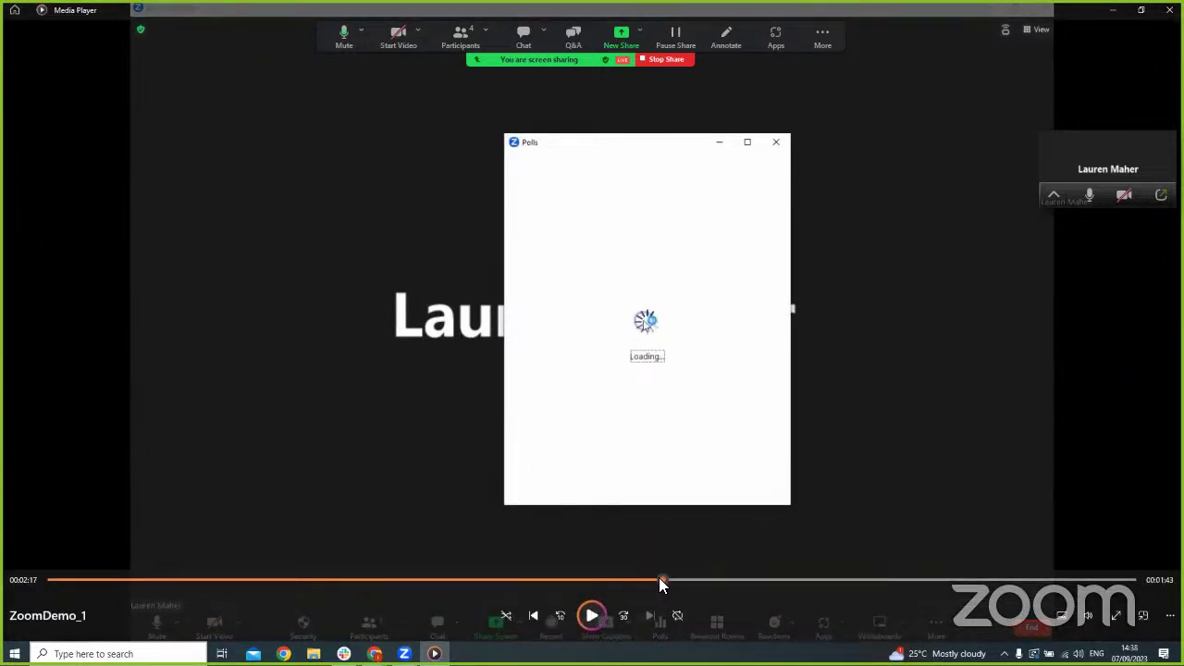
left_click(644, 579)
left_click(597, 614)
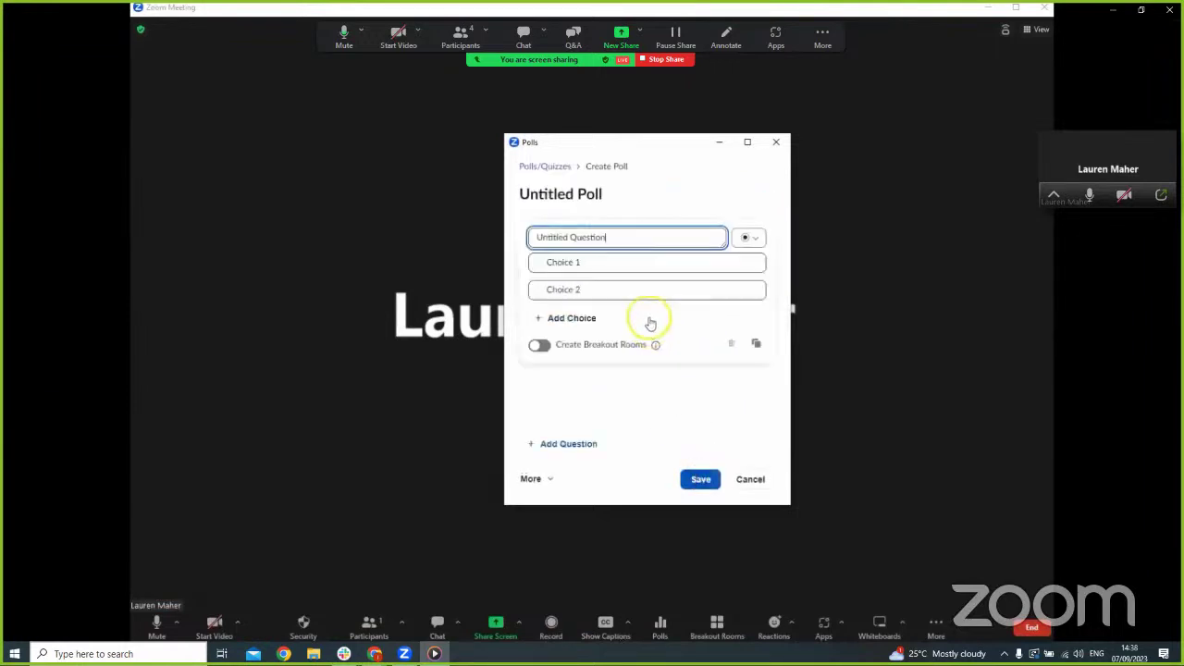
- Play through the poll creation part, pausing at the untitled question, skipping ahead to the filled-in answer choices, and pausing again at 3:01
left_click(551, 537)
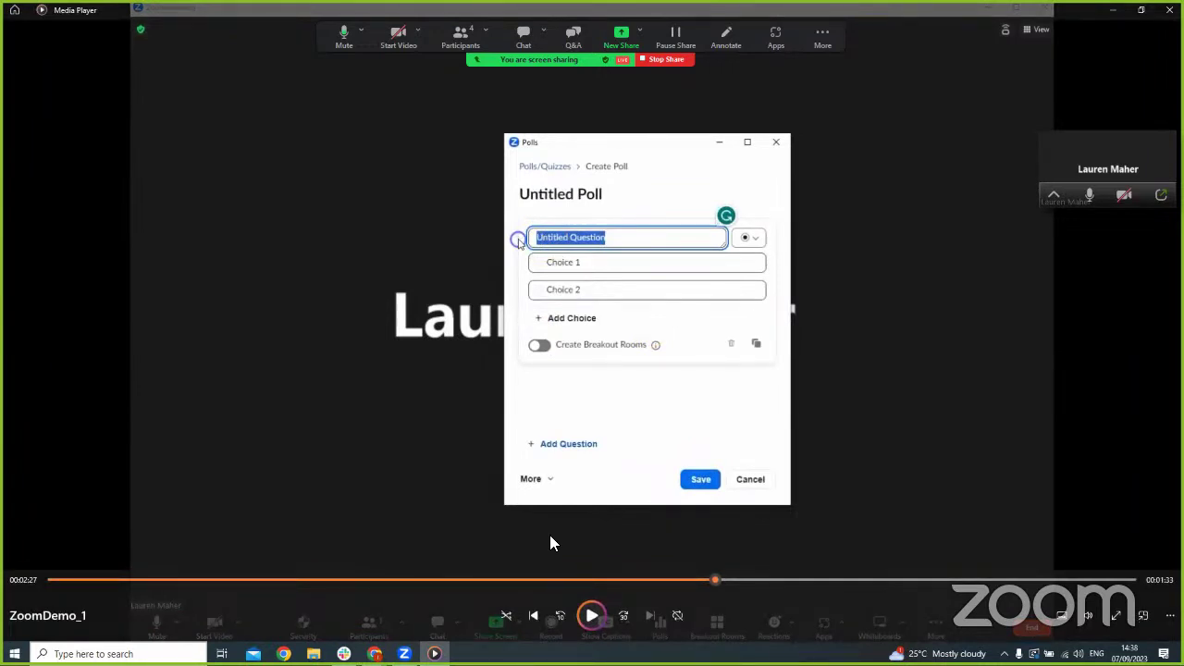
left_click(549, 535)
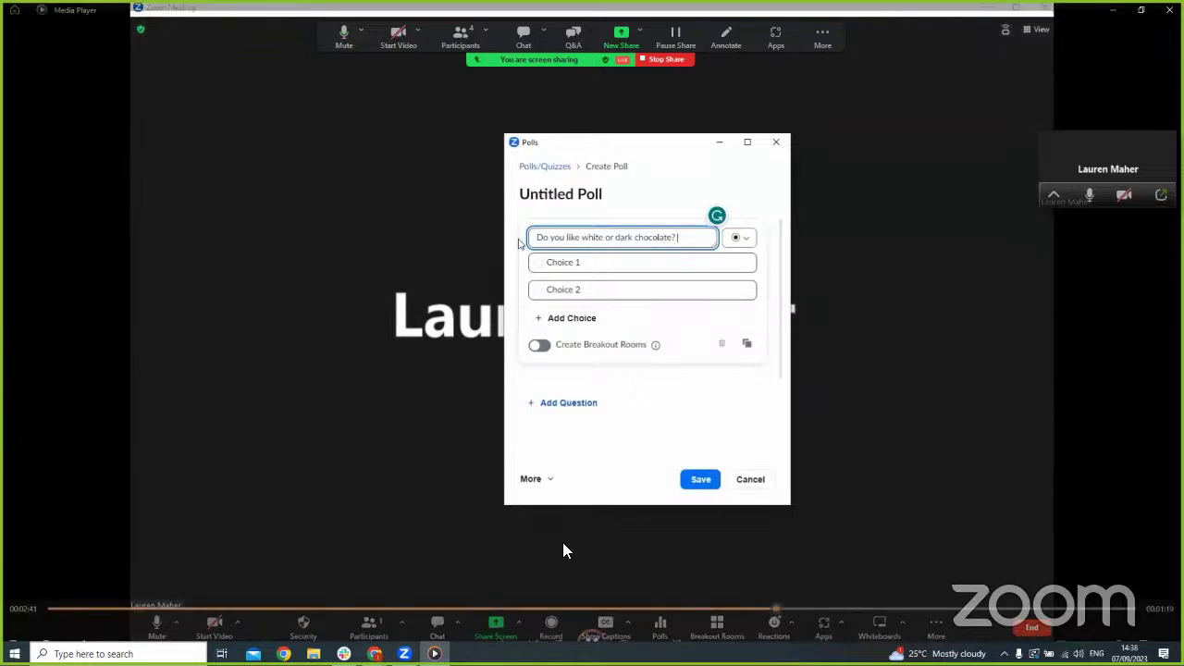
left_click_drag(779, 580, 846, 577)
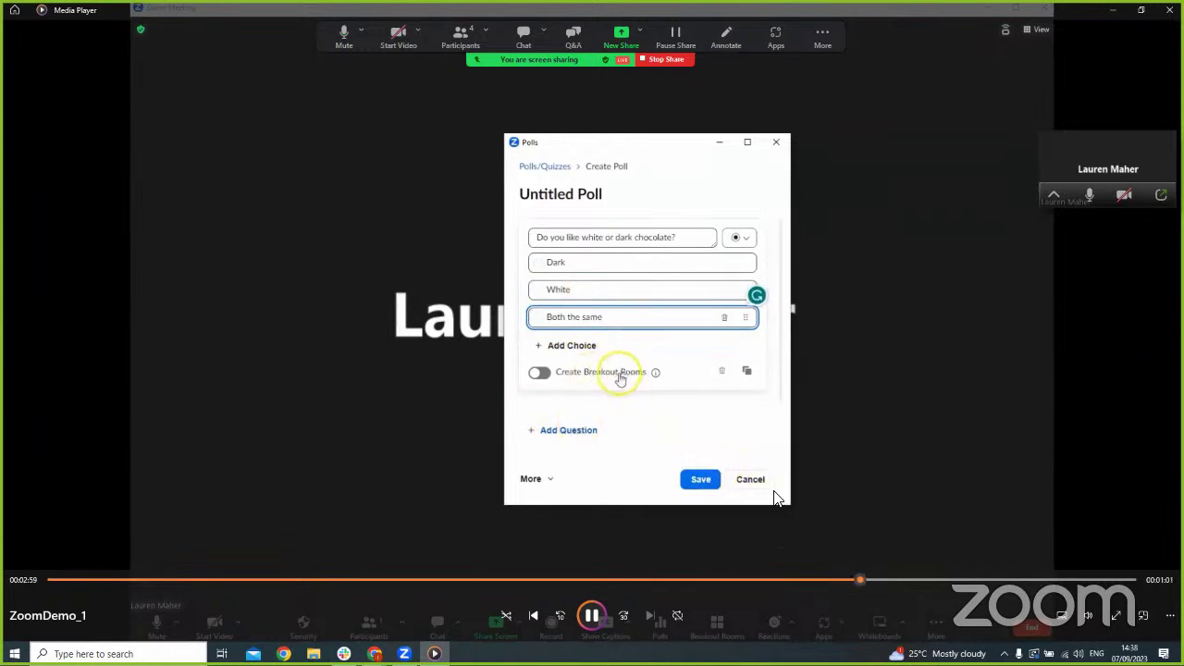
key("space")
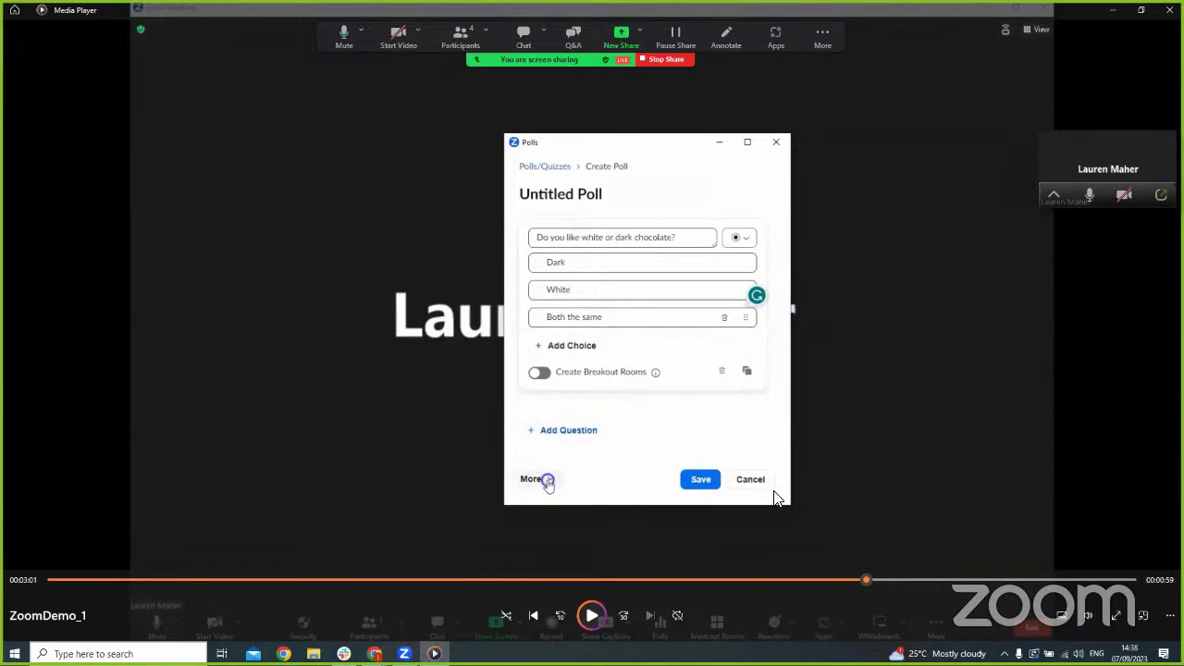
key("space")
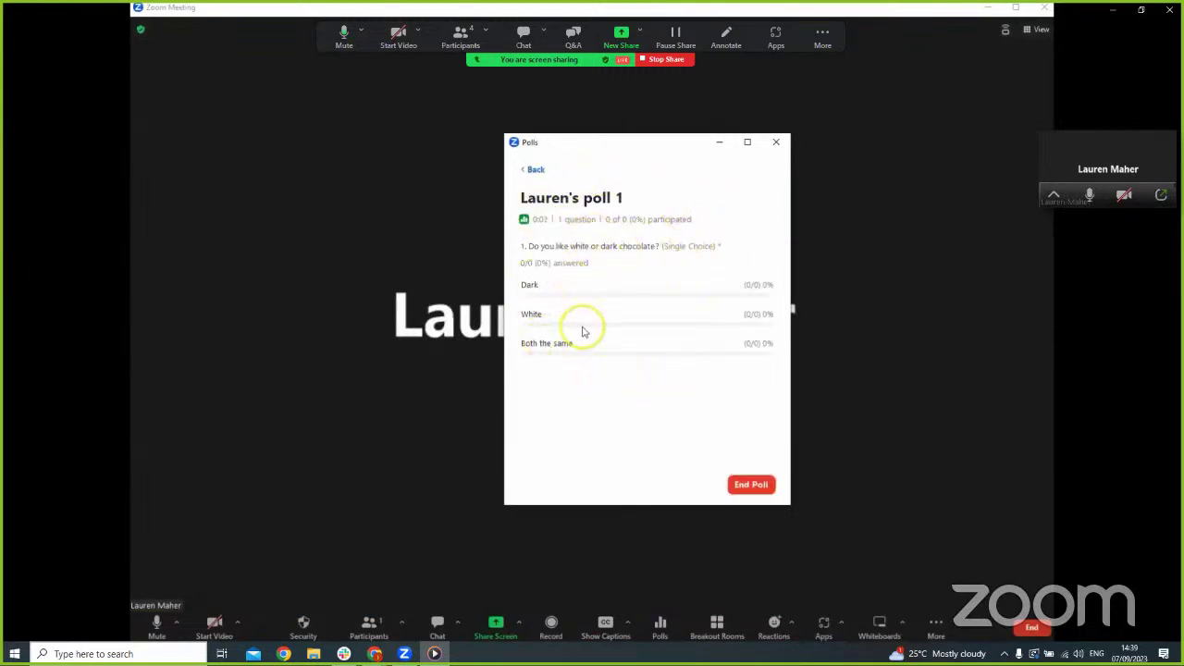
- Let the poll demonstration play to the end, close the video player, and switch to the Zoom for New Staff 23/24 presentation
mouse_move(965, 531)
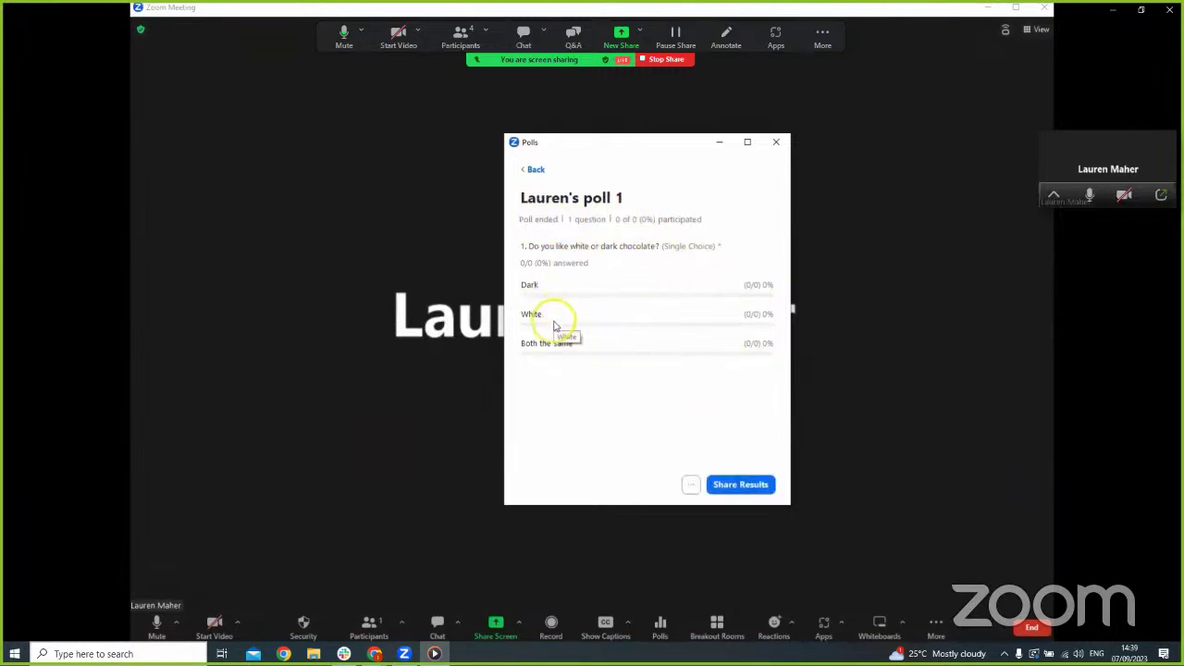
left_click(691, 485)
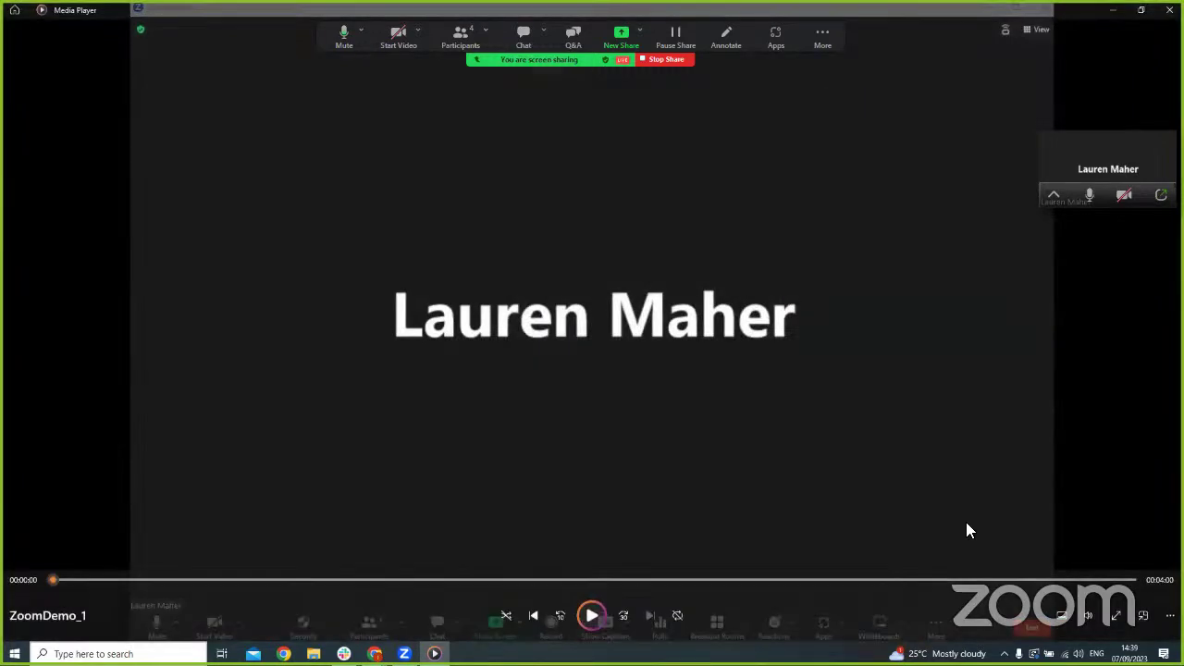
left_click(1167, 11)
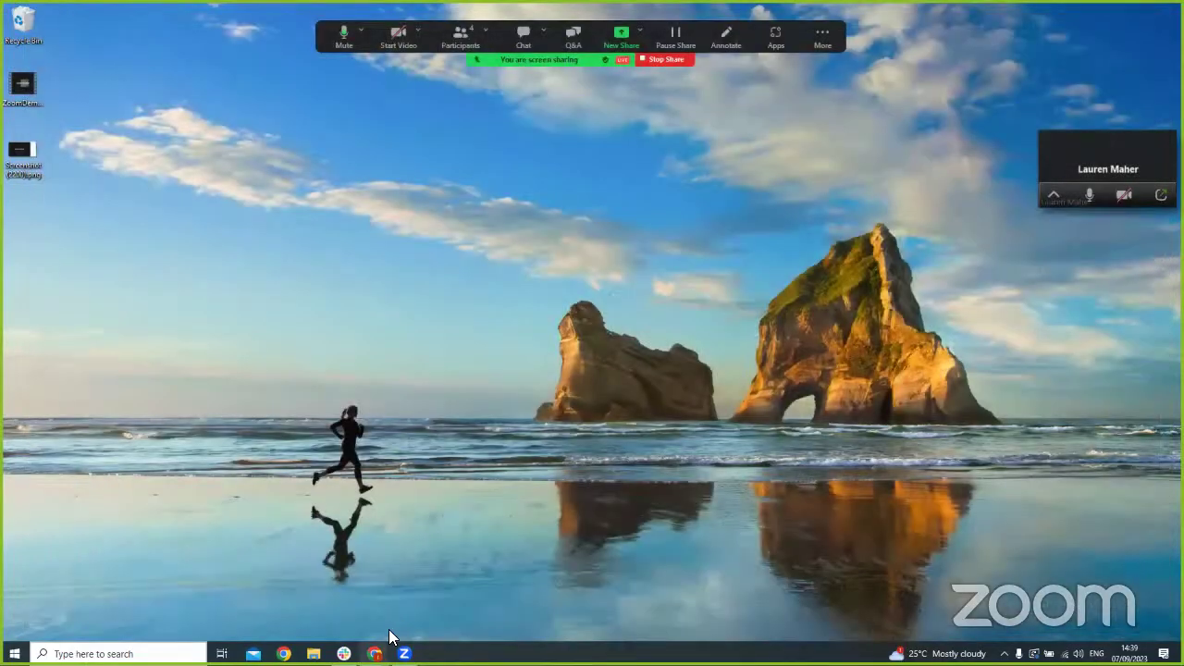
mouse_move(387, 647)
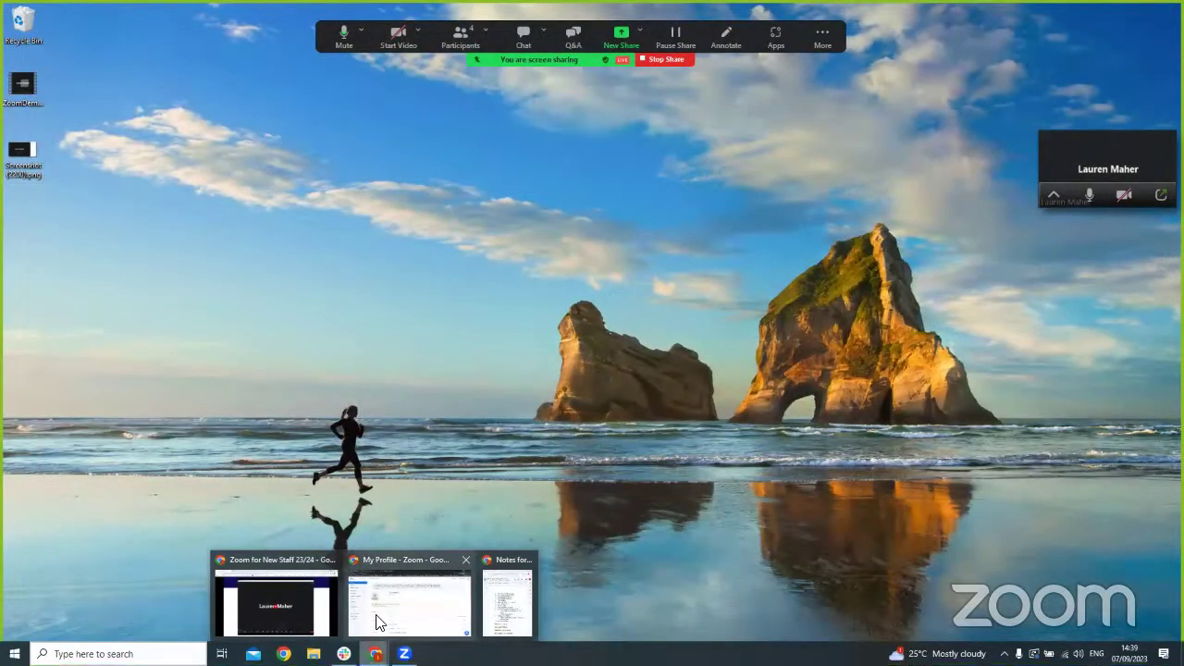
left_click(312, 620)
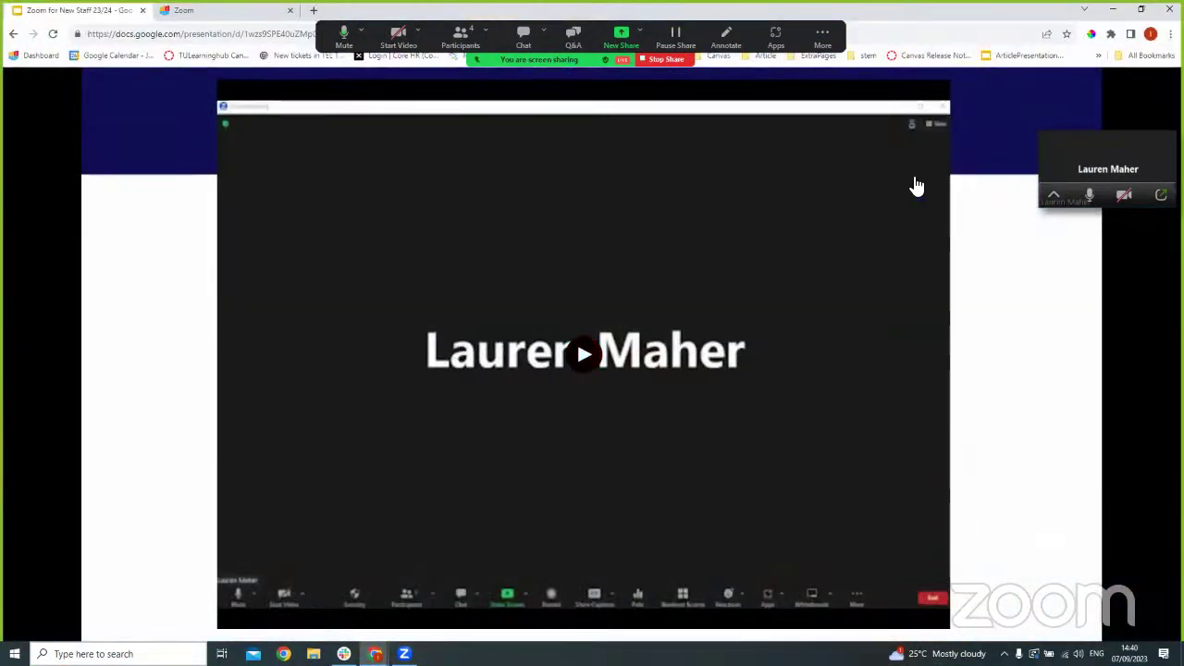
- Exit the slideshow and display slide 12, Supports, then bring the remaining slide thumbnails into view
key("Escape")
scroll(86, 435, "down", 5)
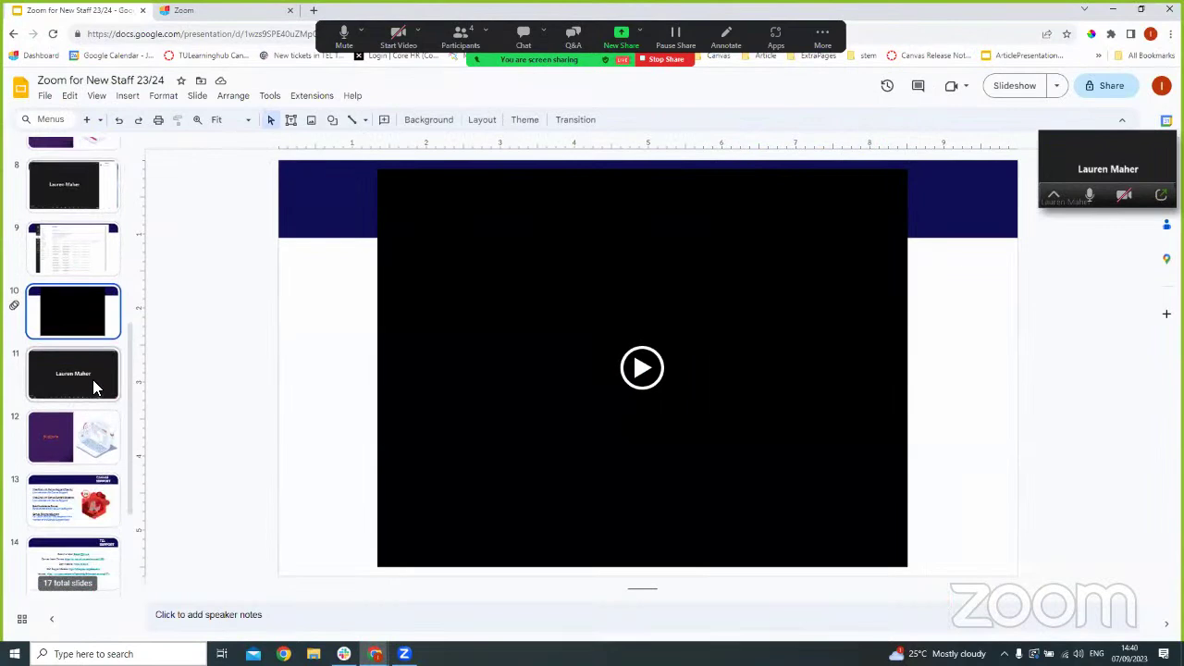
left_click(103, 337)
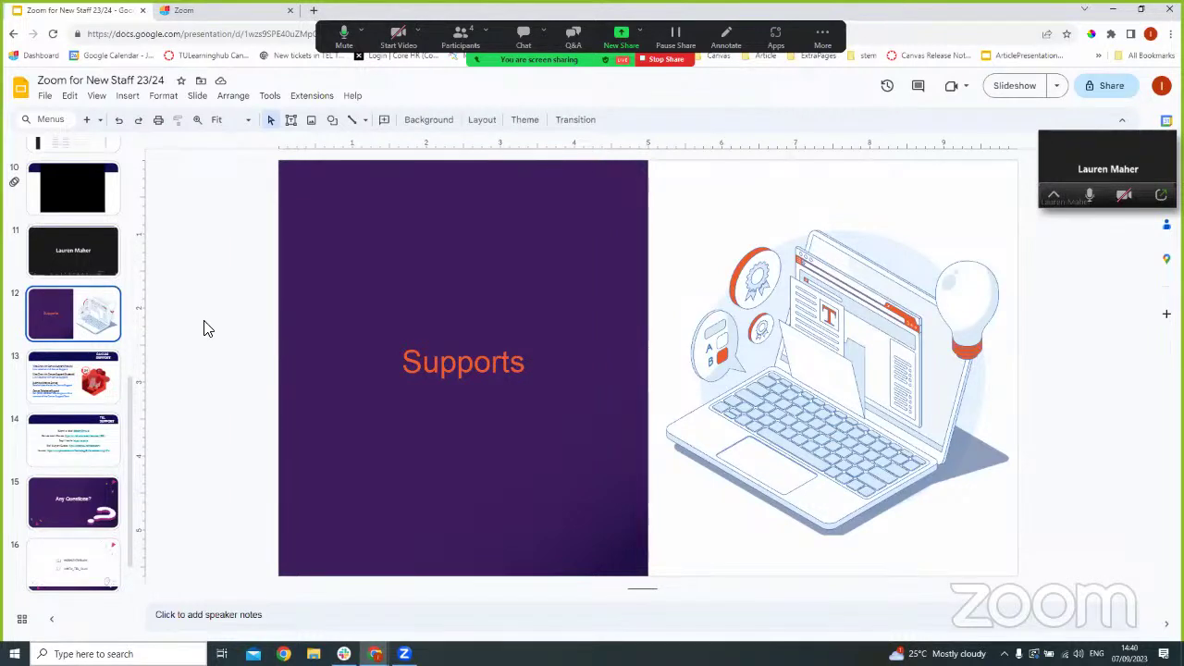
scroll(99, 389, "down", 1)
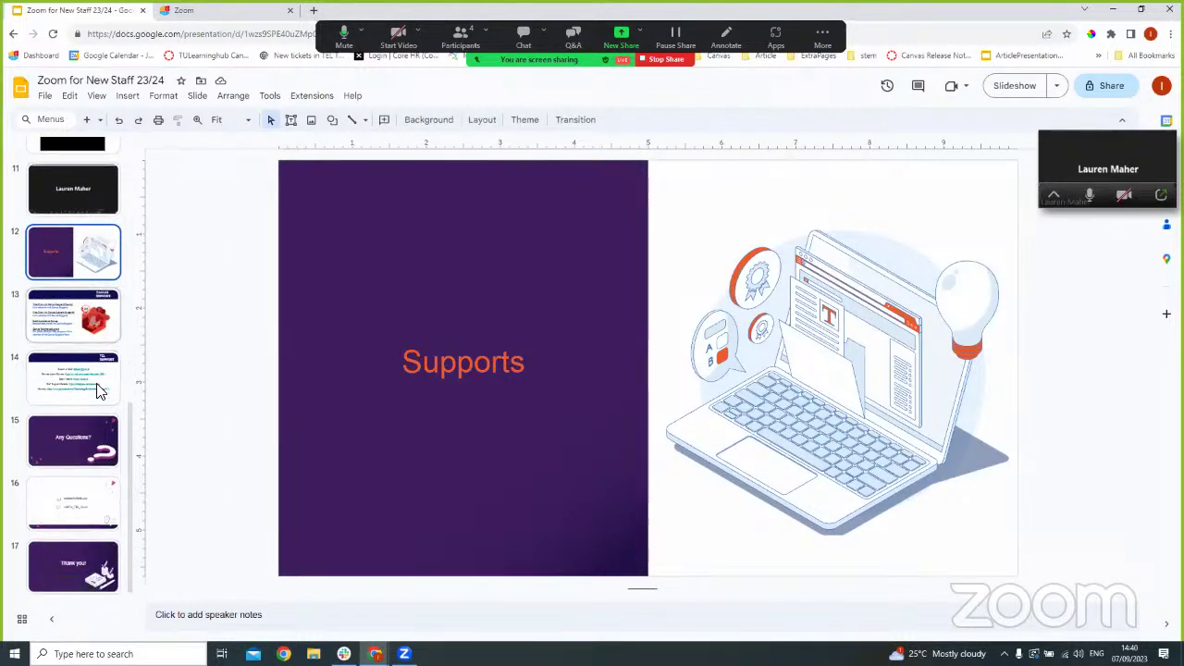
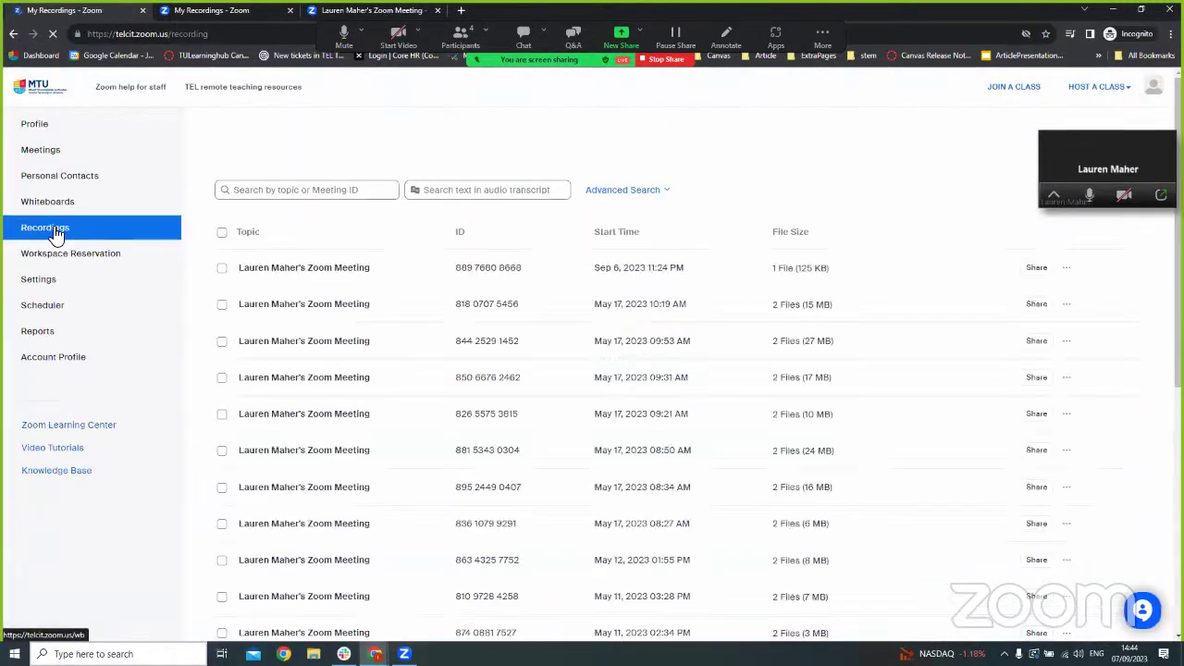
- Browse the recordings list, open the Sep 6, 2023 meeting recording, play it, and pause it at 00:00:03
scroll(362, 176, "down", 5)
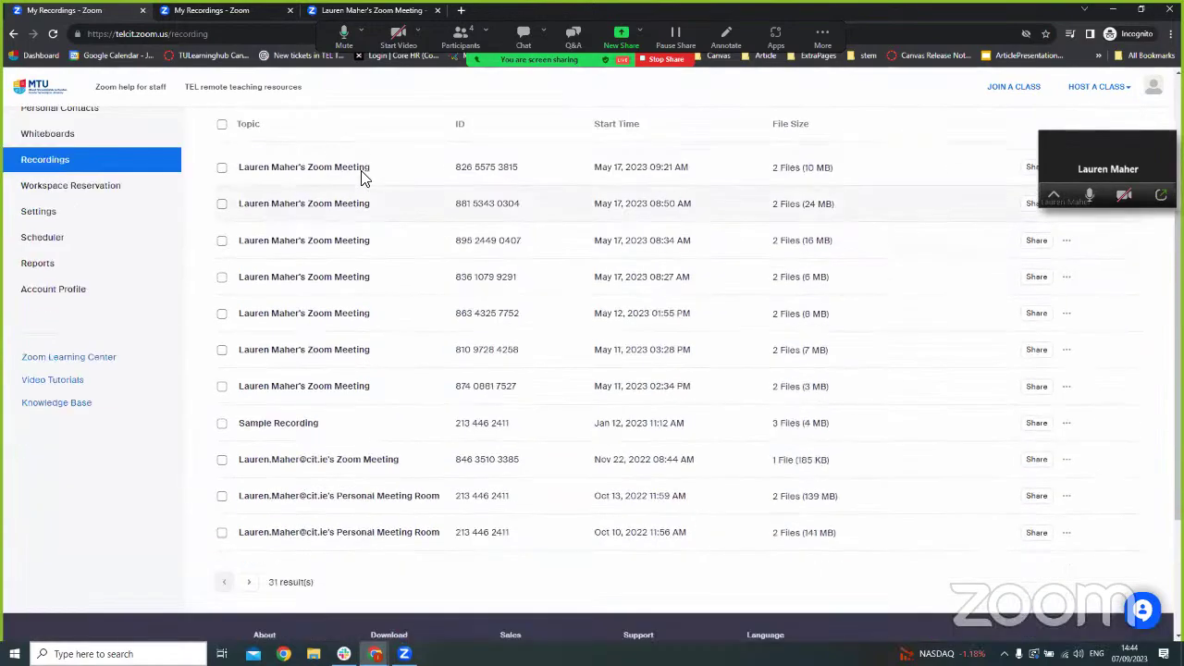
scroll(363, 234, "up", 3)
scroll(370, 256, "up", 5)
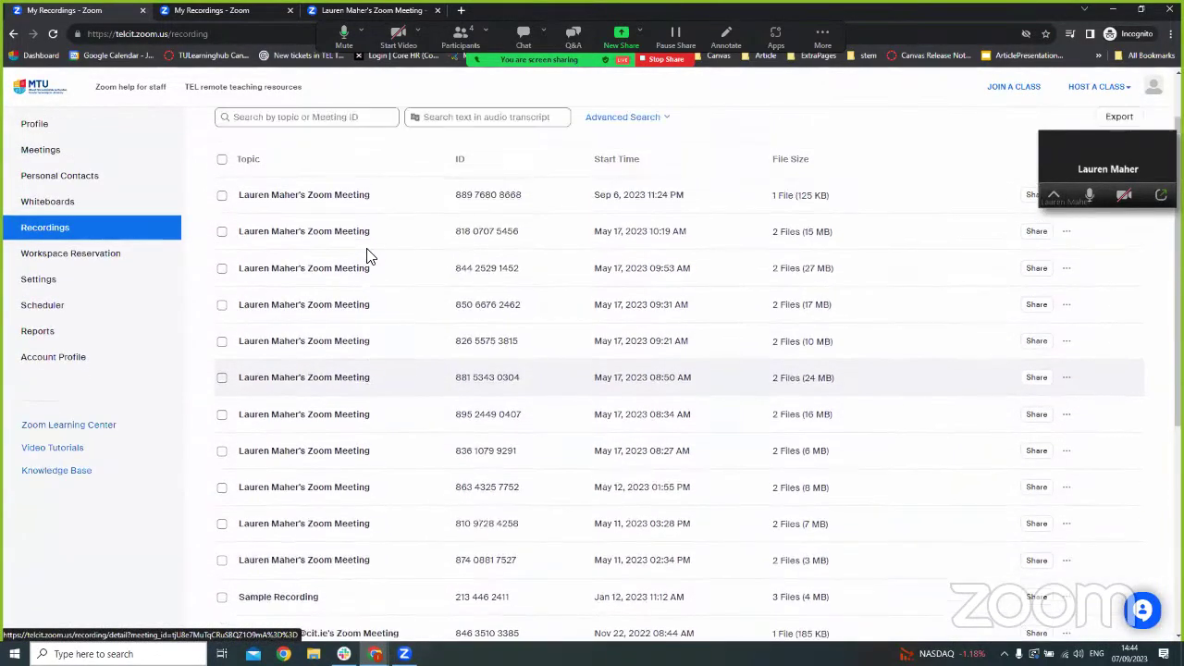
left_click(329, 268)
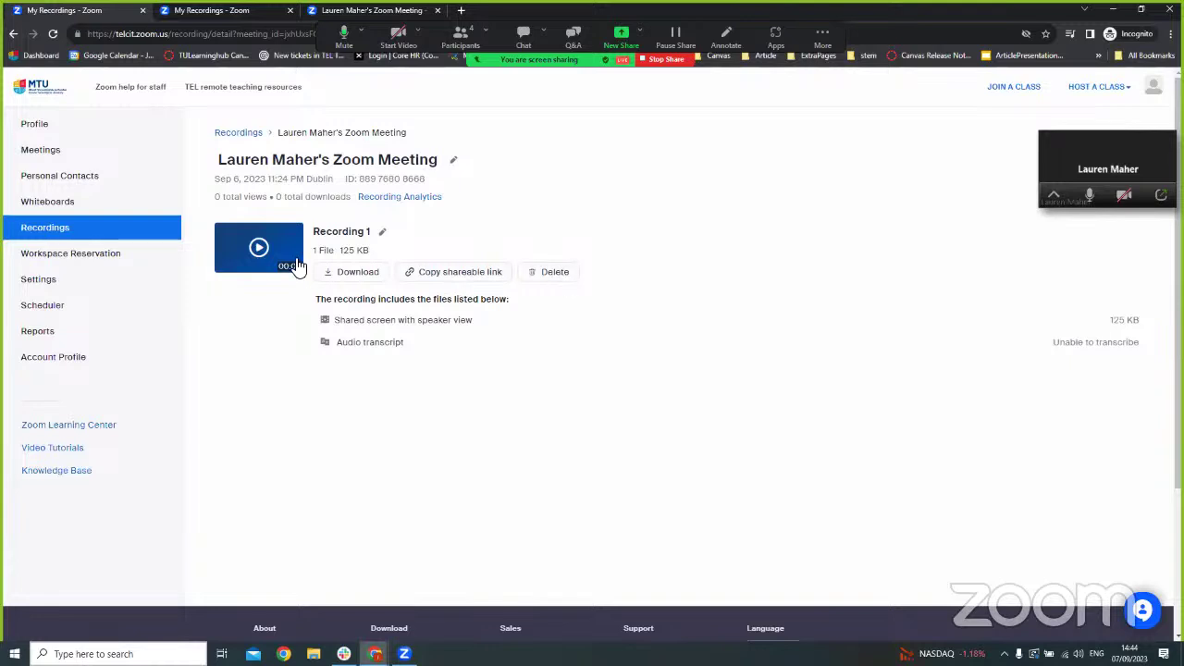
left_click(261, 252)
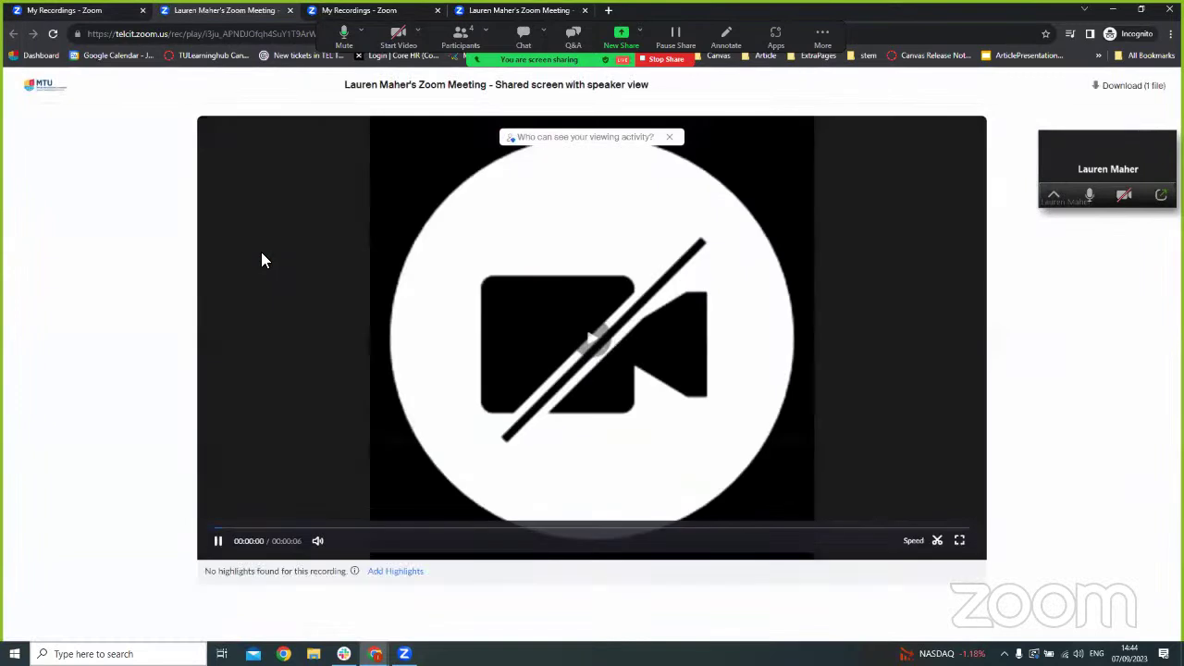
left_click(223, 546)
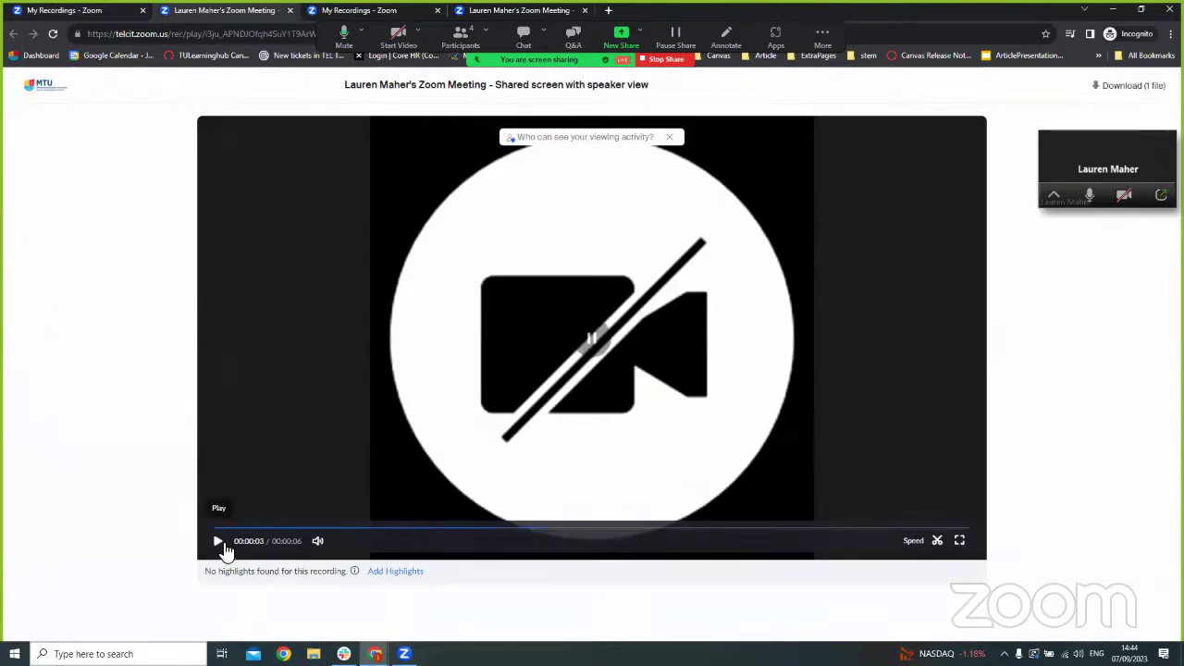
- Trim the recording to the section from 00:00:01 to 00:00:05
left_click(937, 543)
left_click_drag(888, 537, 766, 537)
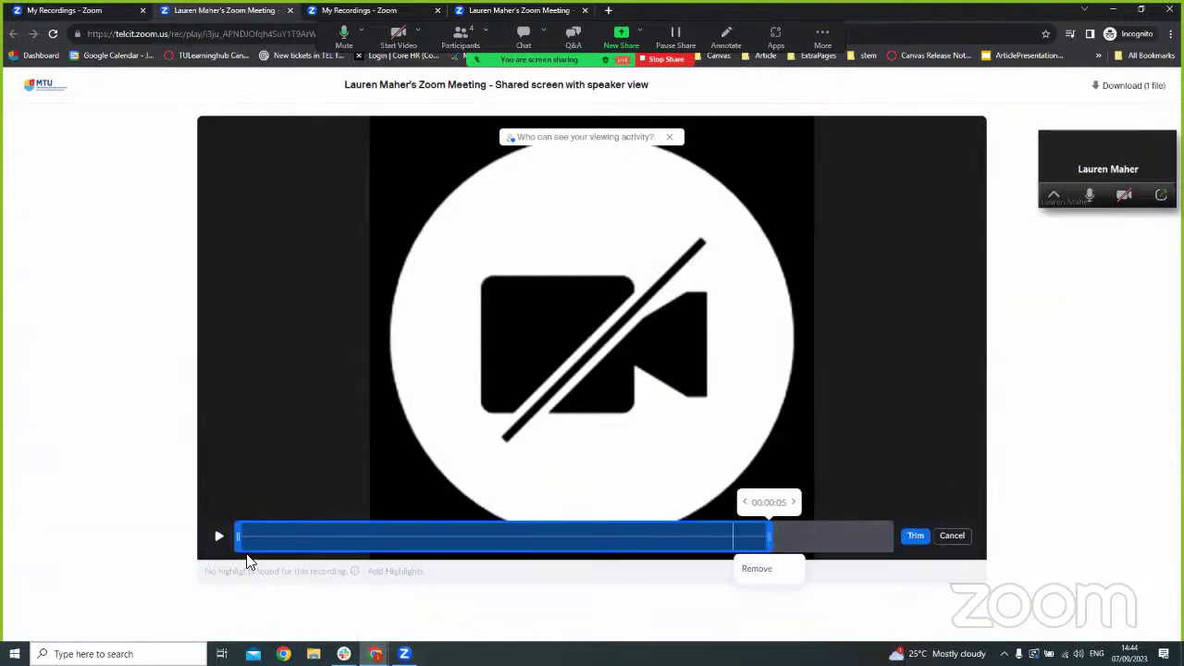
left_click_drag(240, 539, 347, 546)
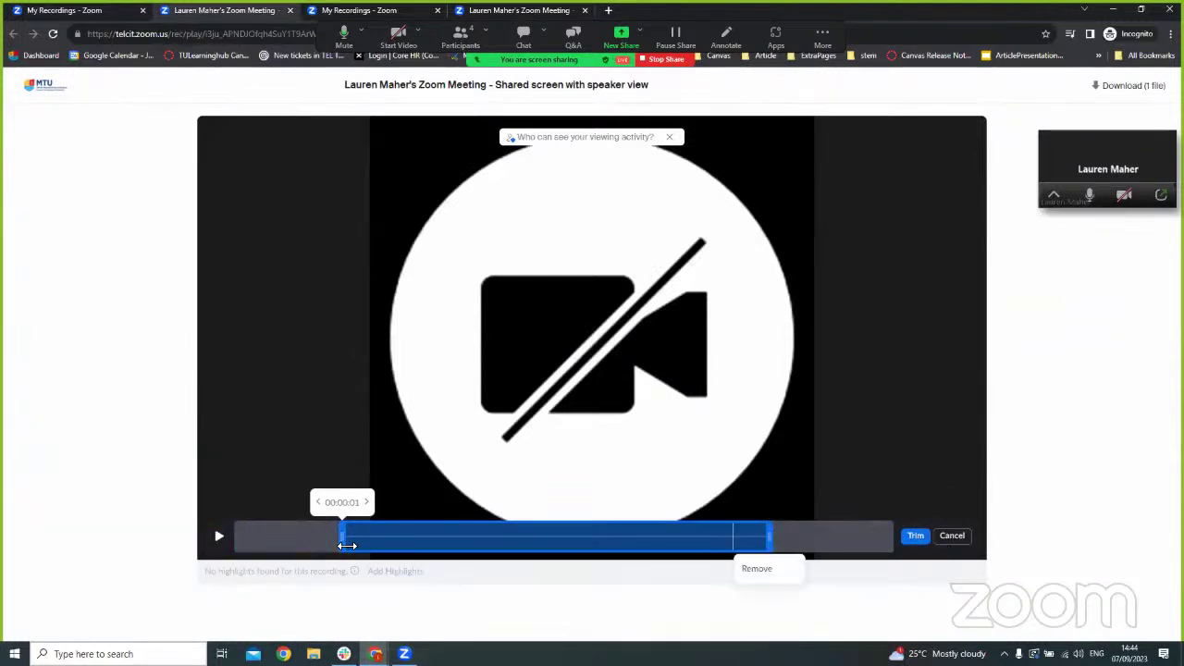
left_click(913, 538)
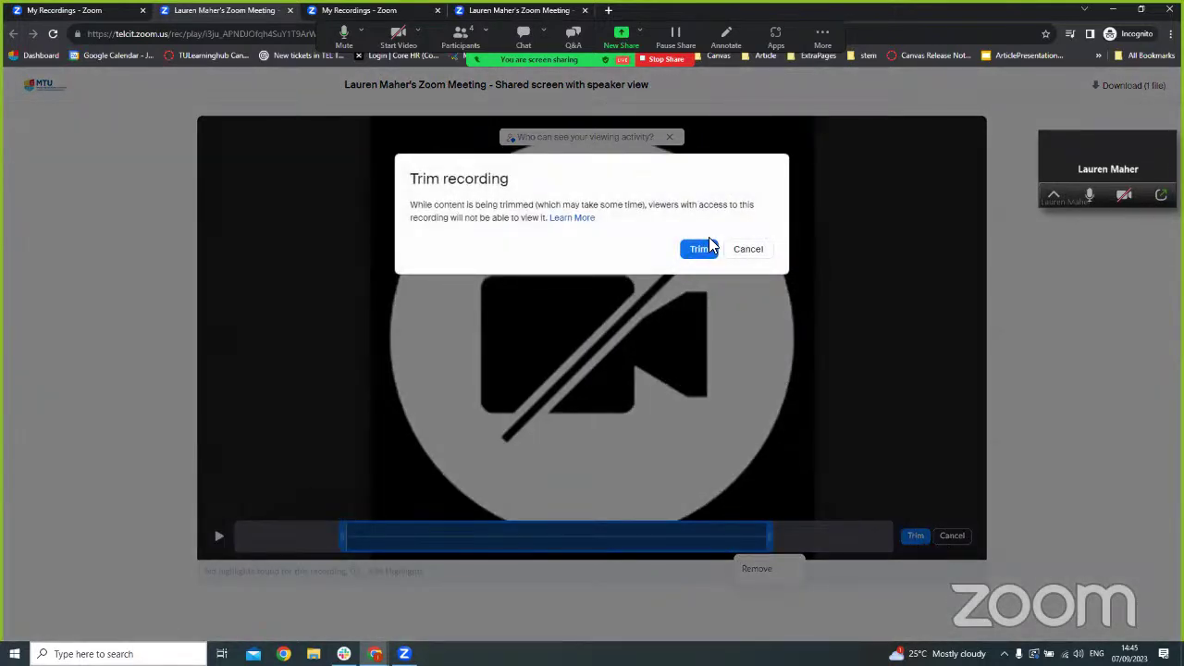
left_click(708, 246)
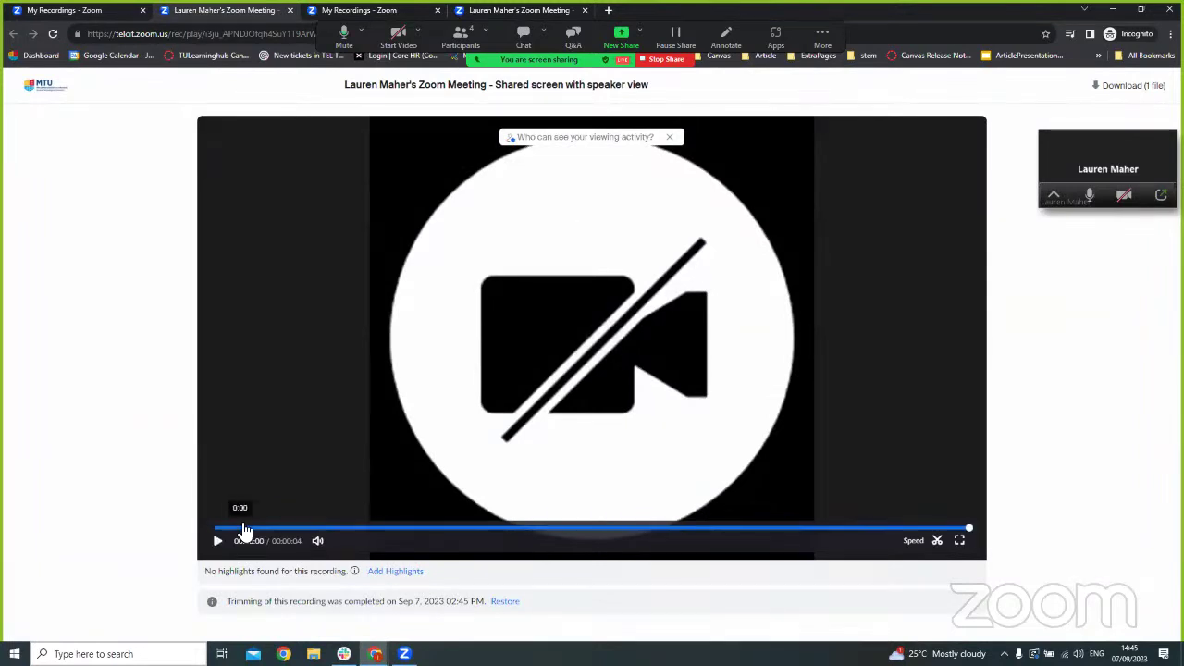
- Return to the Zoom for New Staff 23/24 presentation and show slide 15, Any Questions?, followed by the contact details on slide 16
left_click(72, 13)
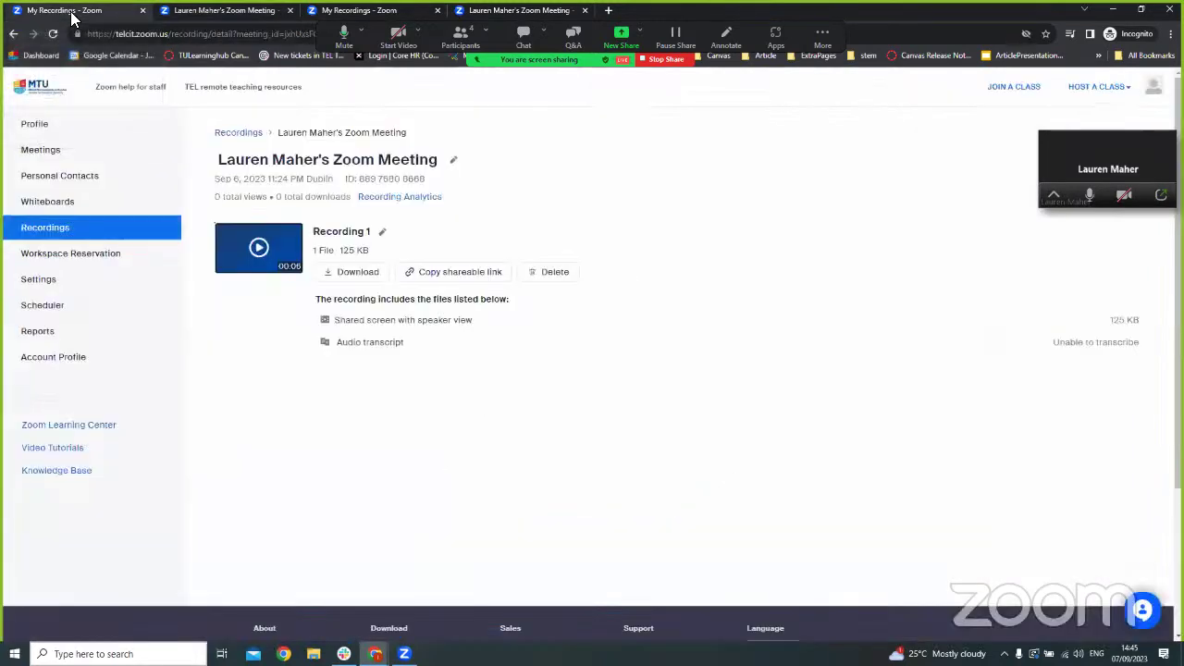
left_click(1115, 10)
left_click(81, 13)
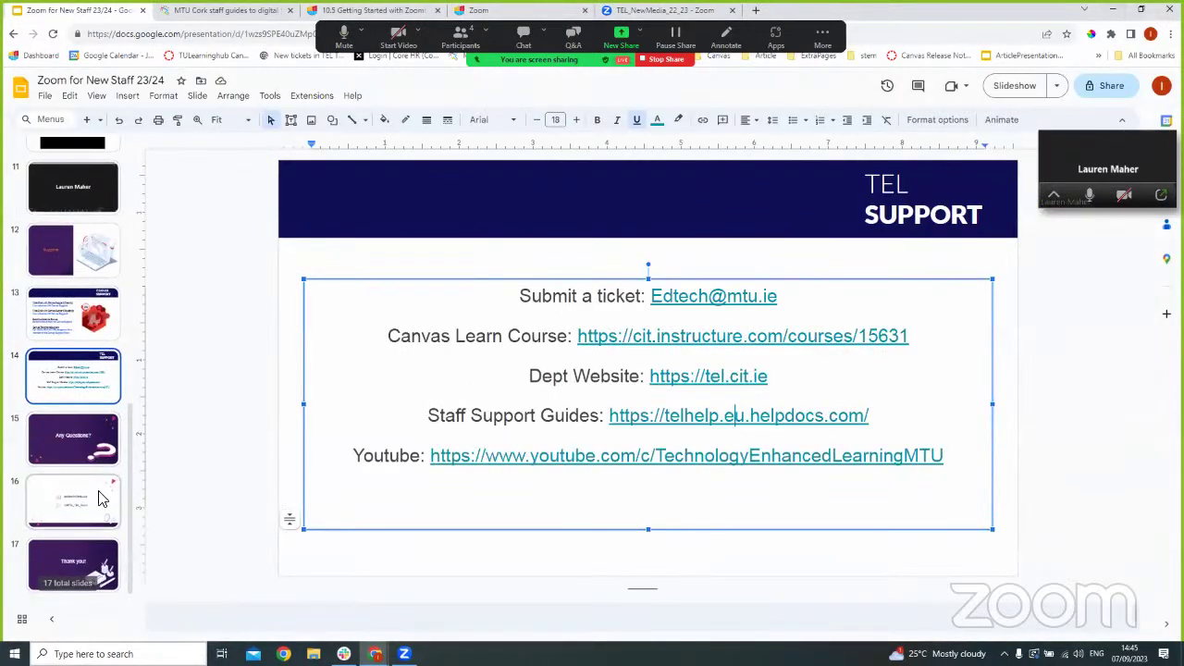
left_click(86, 444)
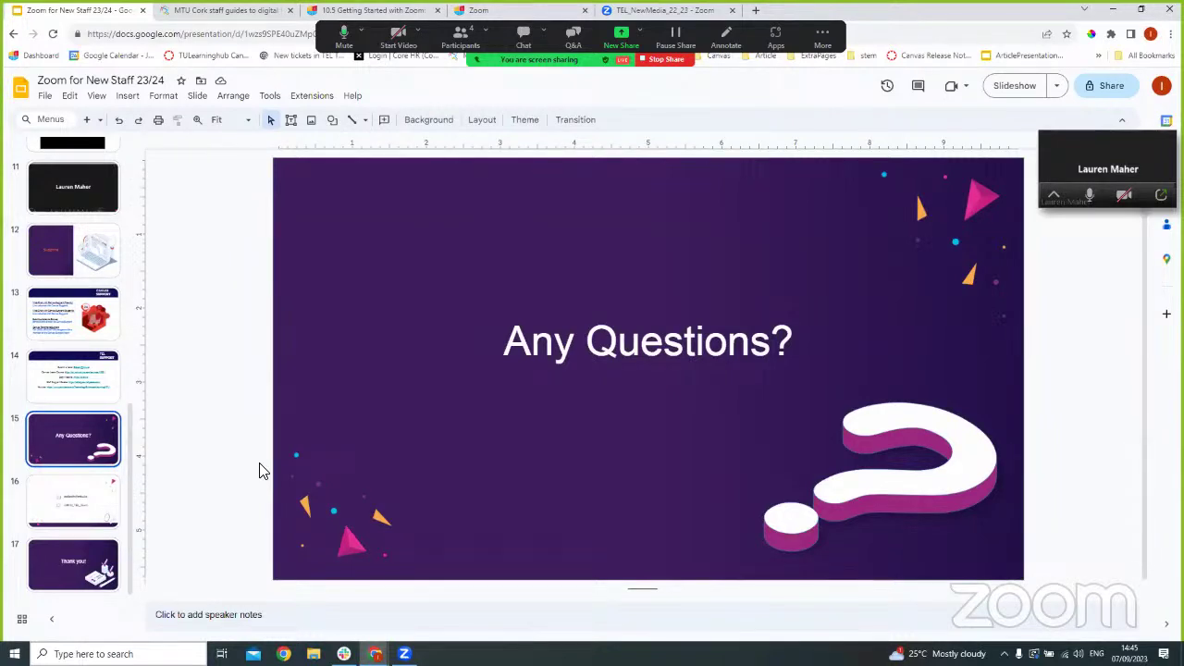
left_click(96, 495)
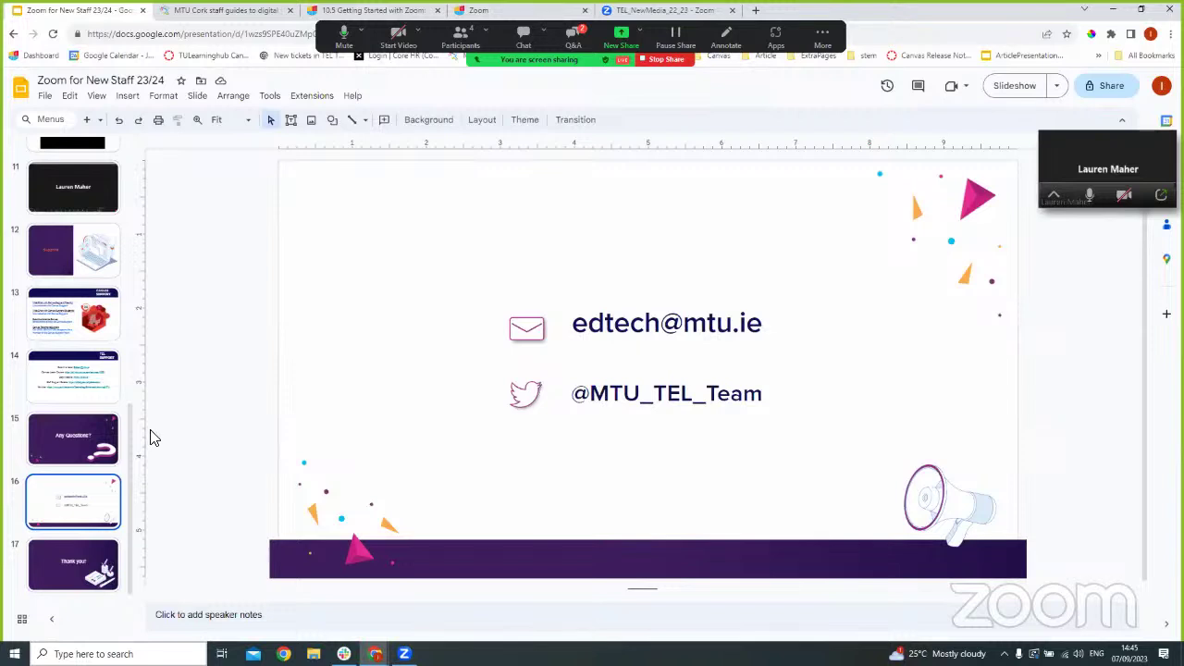
- Open the audience questions, move their window out of the shared view, and bring up the TEL_NewMedia_22_23 recording
left_click(572, 42)
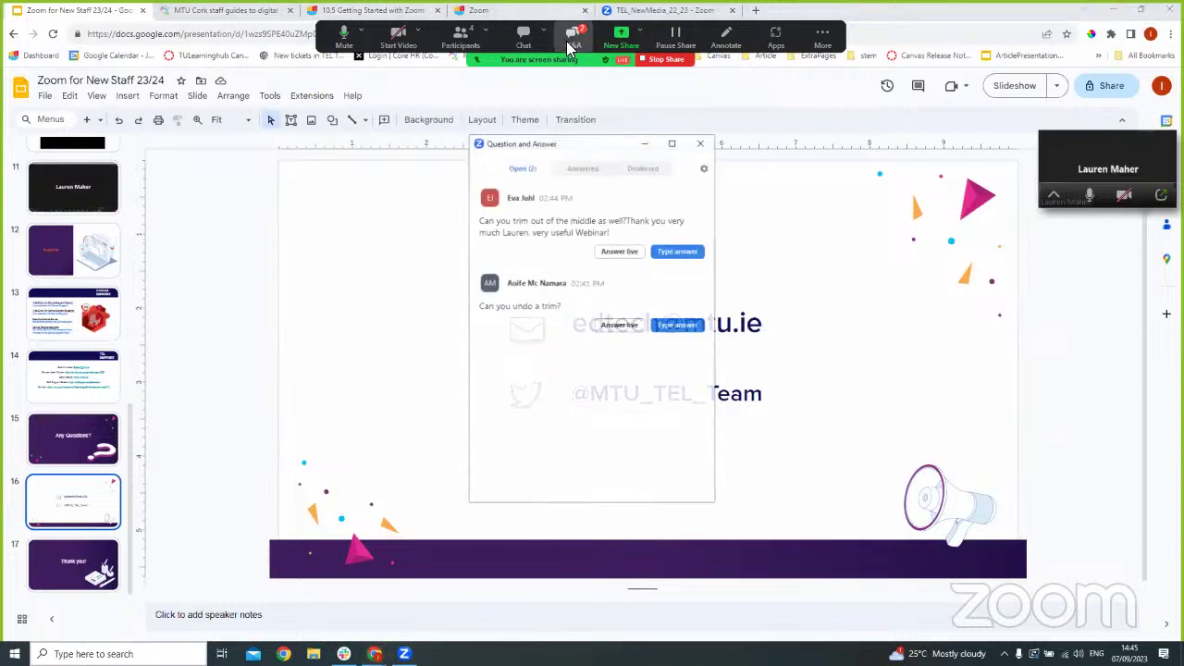
left_click_drag(585, 145, 1183, 185)
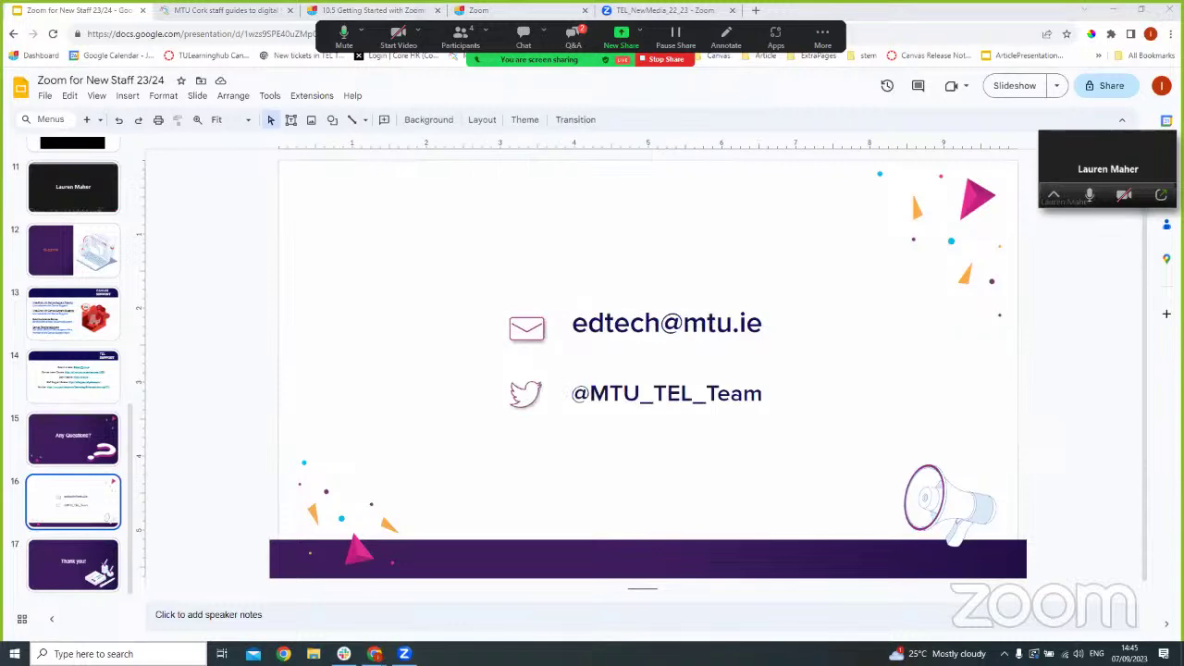
left_click(643, 10)
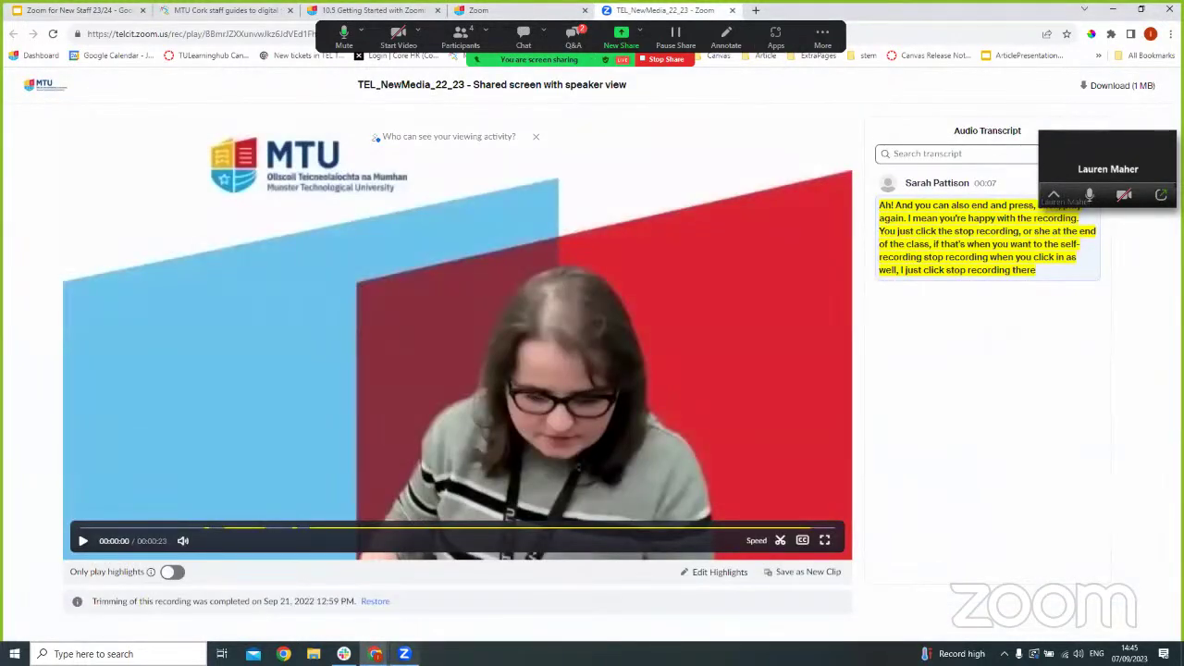
- Switch to the 14-minute meeting recording and mark its middle section as the range to trim
left_click(404, 654)
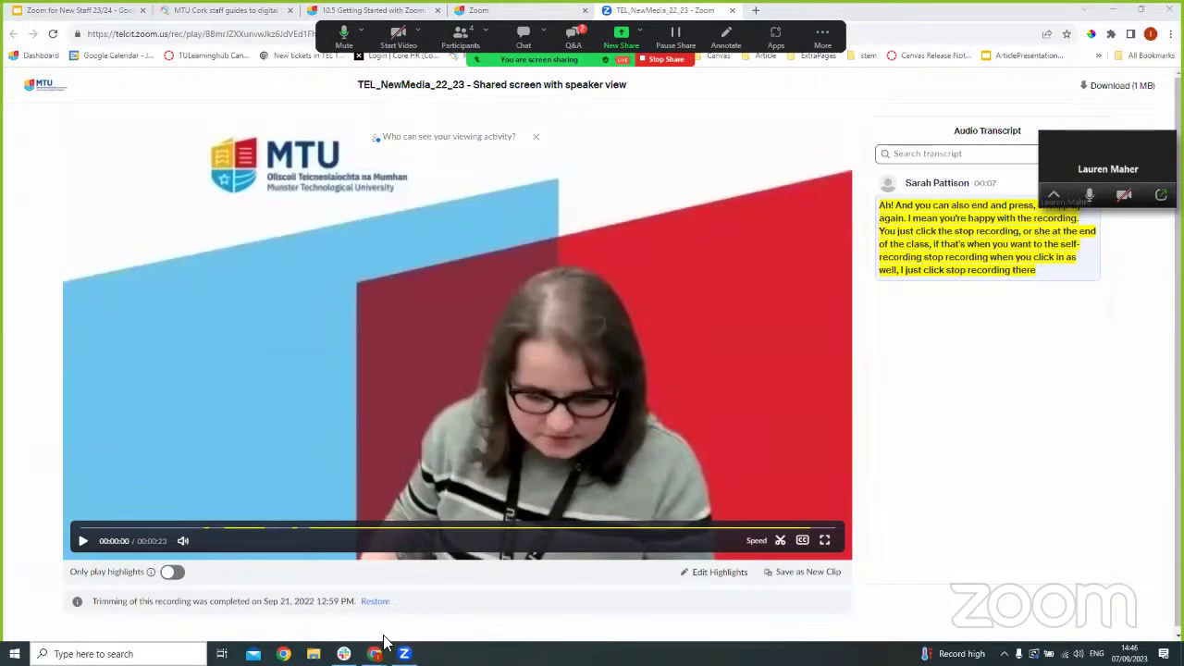
mouse_move(374, 652)
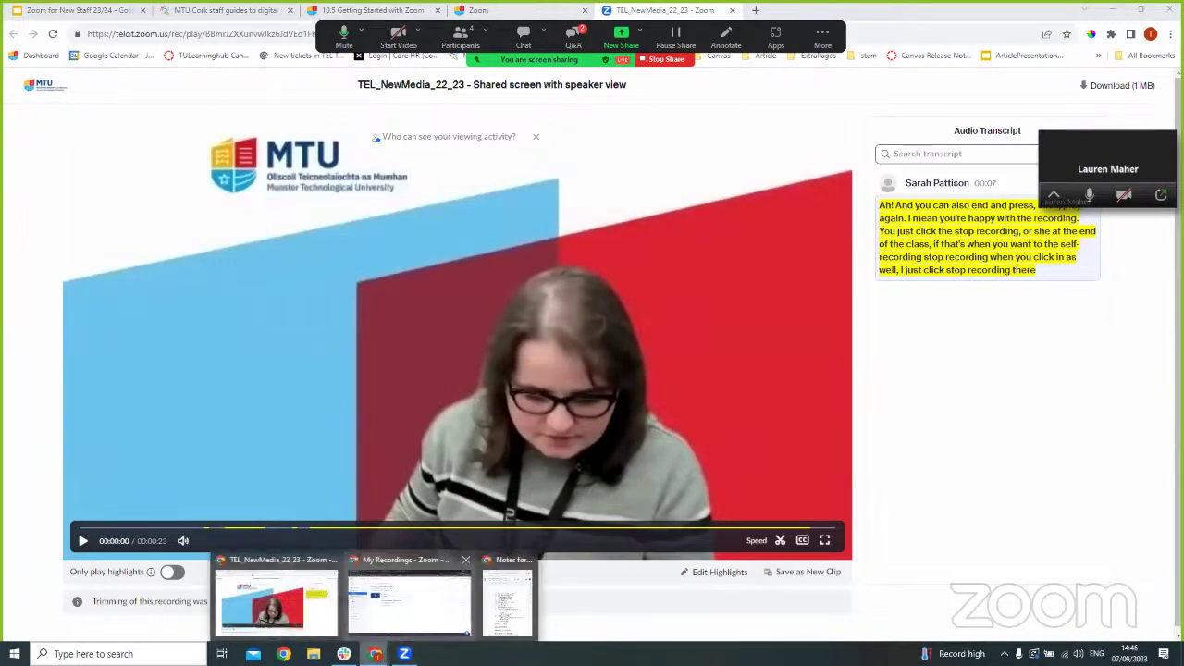
left_click(442, 618)
left_click(264, 250)
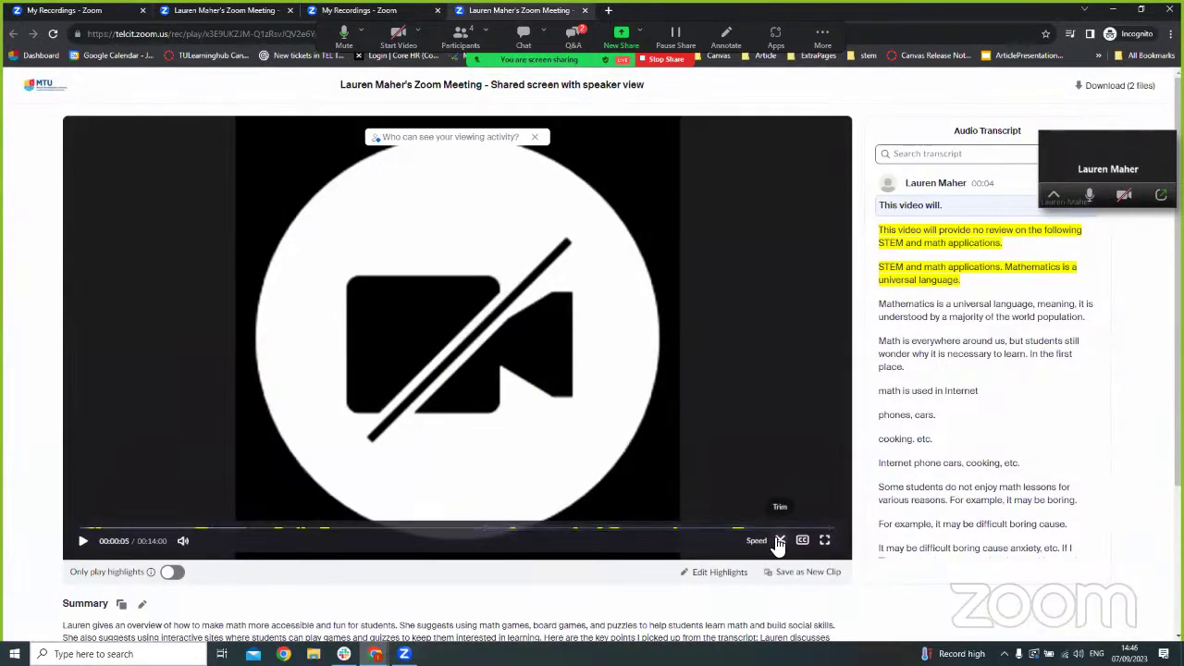
left_click(780, 540)
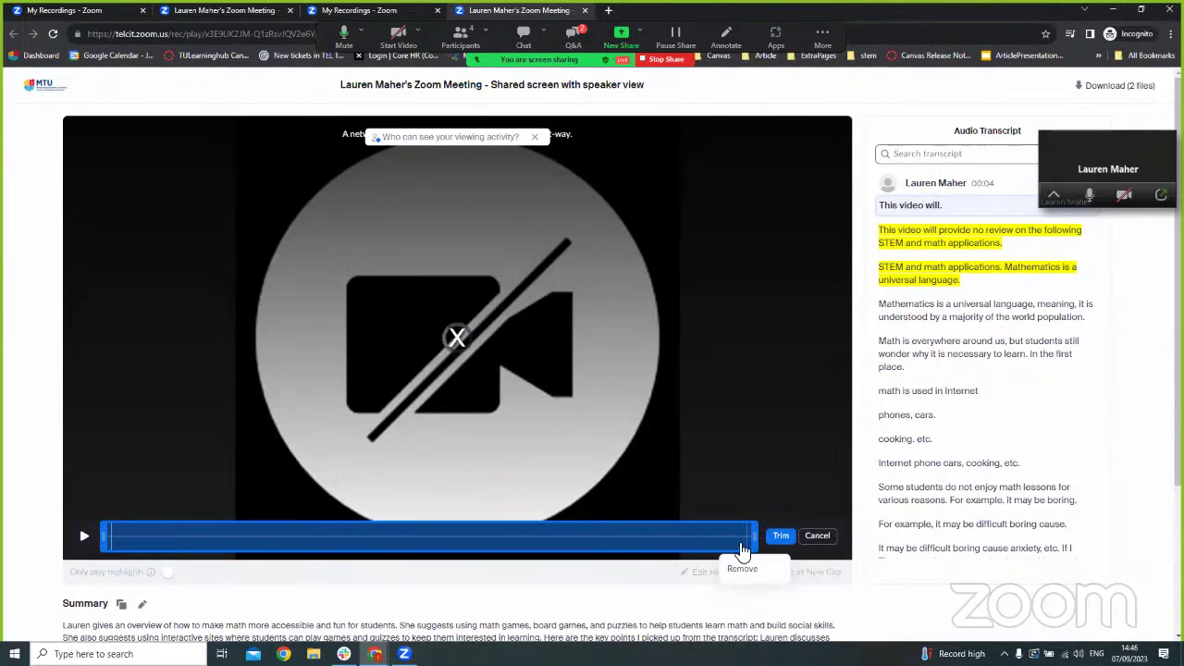
left_click_drag(756, 537, 592, 537)
left_click_drag(108, 536, 255, 537)
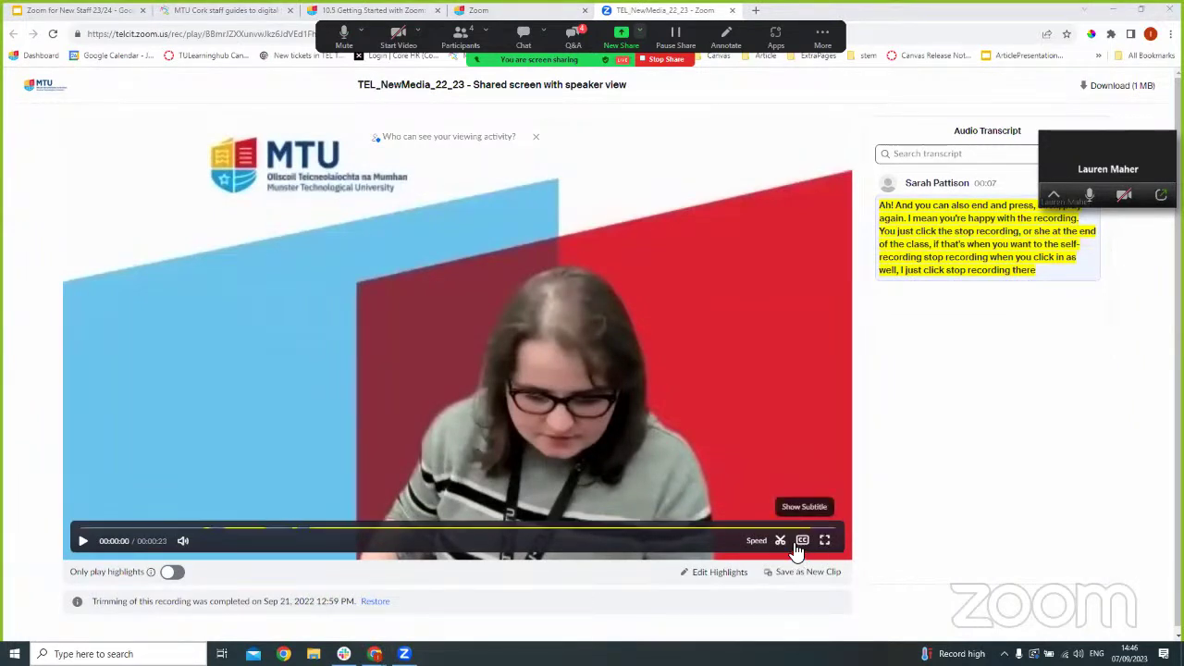
- Return to the My Recordings page, move the floating video panel away from the account menu, and sign out of Zoom
scroll(787, 548, "down", 1)
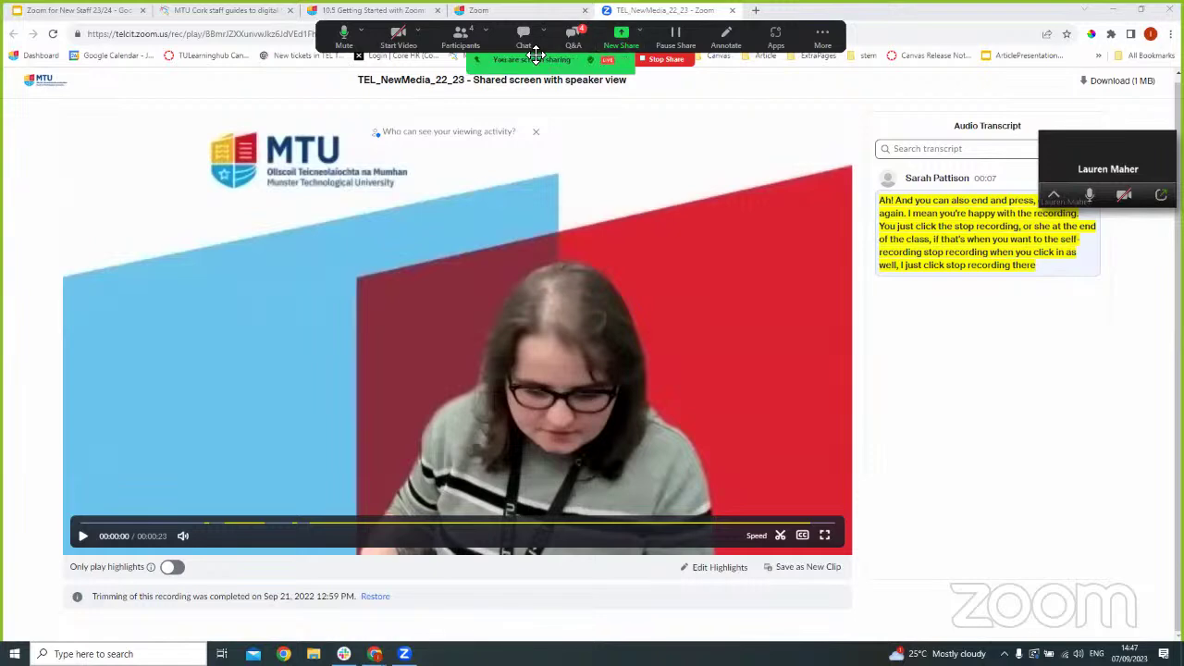
mouse_move(375, 652)
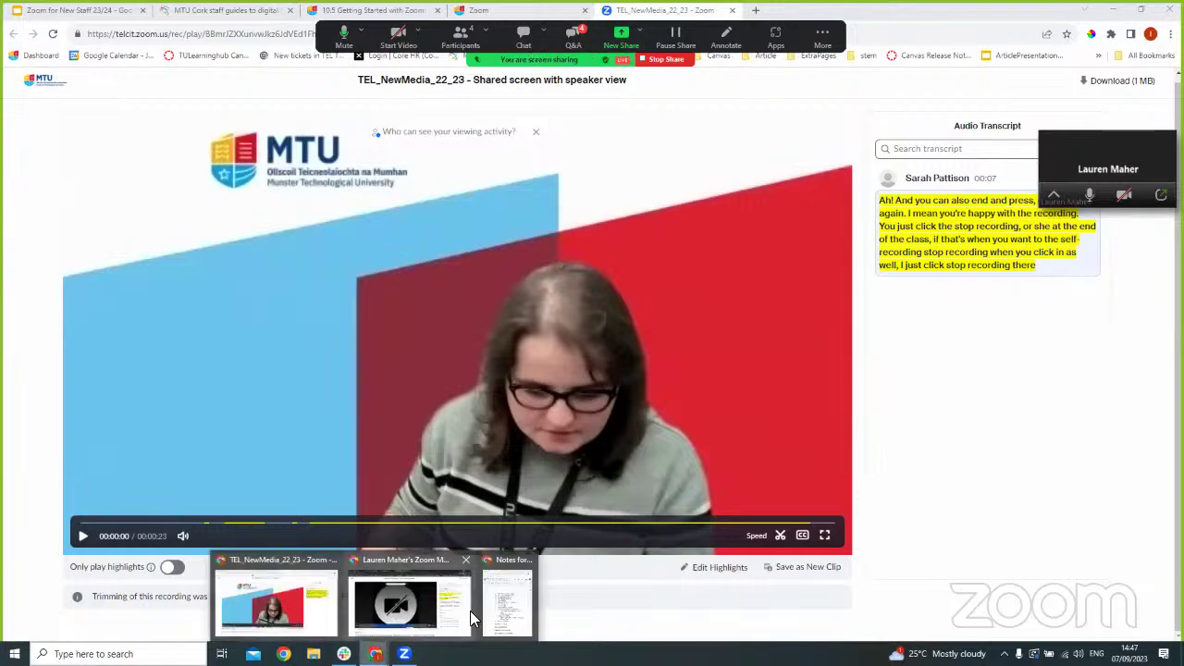
left_click(398, 611)
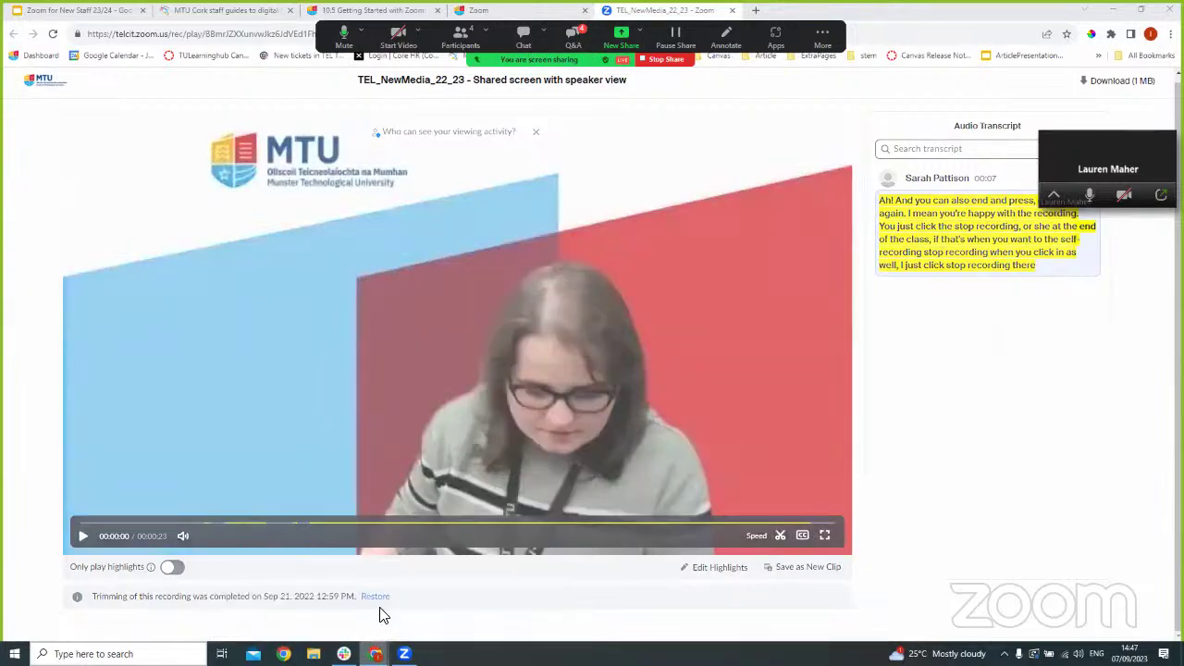
left_click(92, 16)
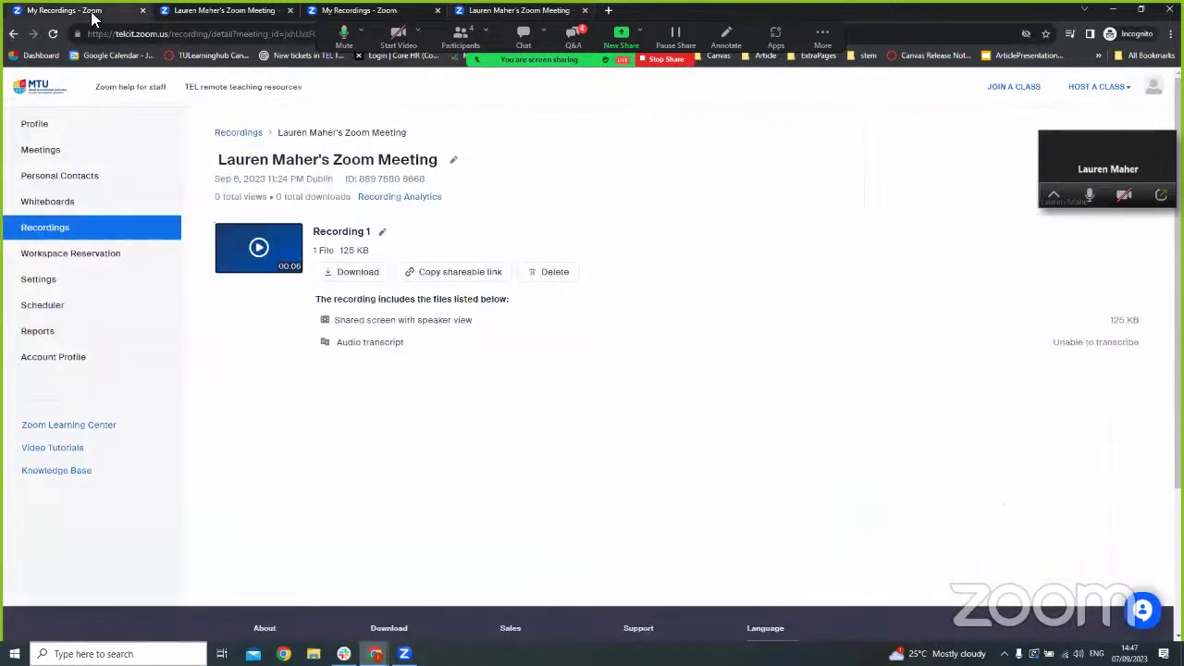
left_click_drag(1137, 138, 1102, 309)
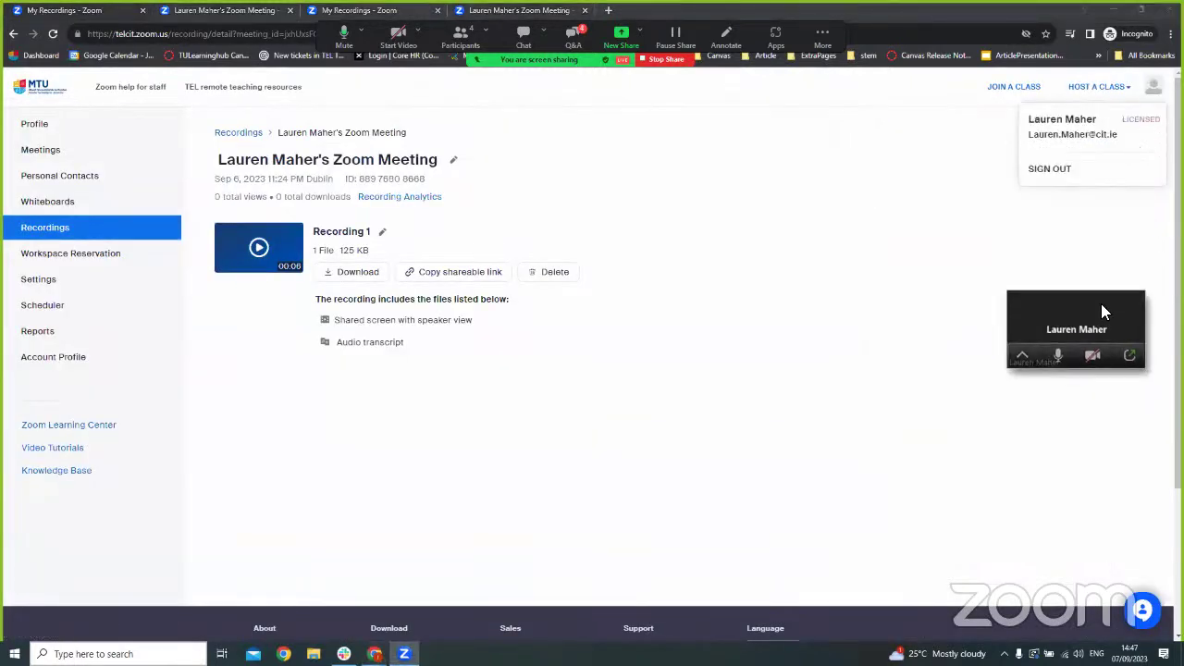
left_click(1110, 181)
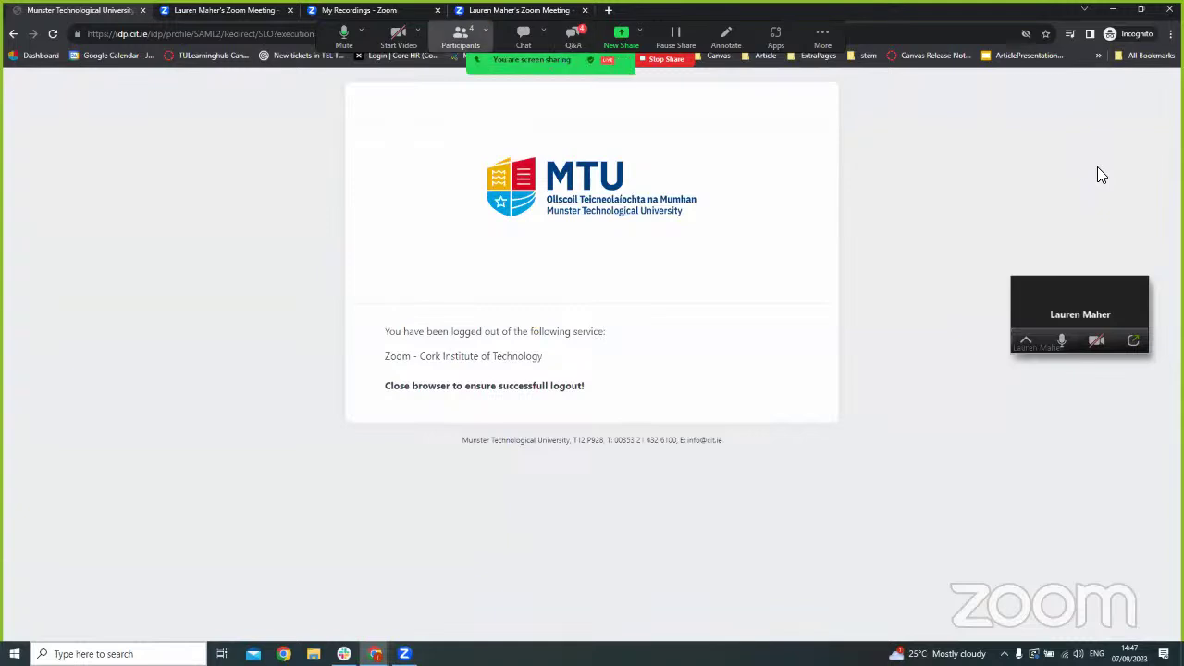
- Load the Zoom sign-in page at zoom.us/signin and place the cursor in the email address field
left_click(275, 37)
type("zoom.us/signin")
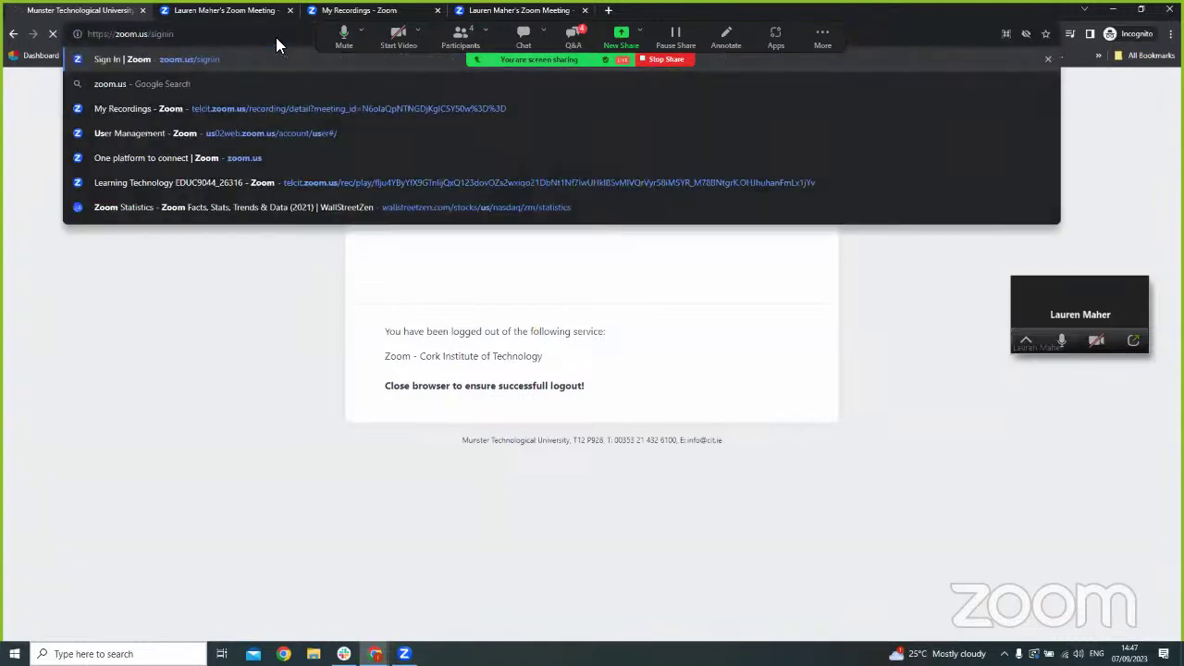
key("Return")
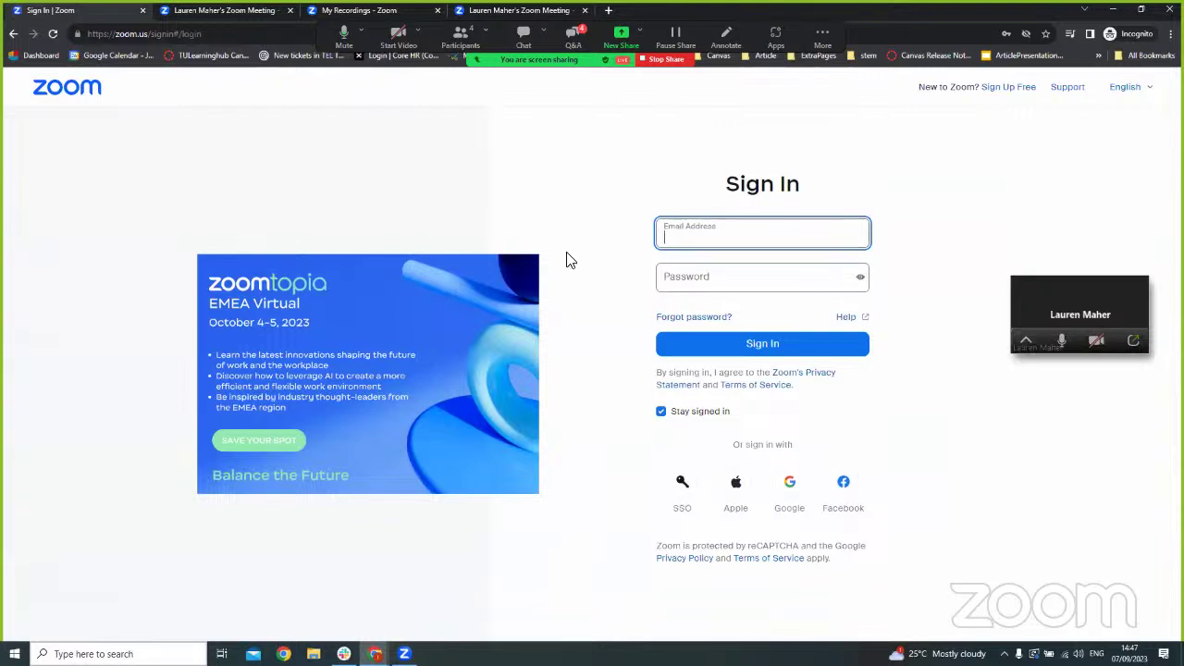
left_click(768, 240)
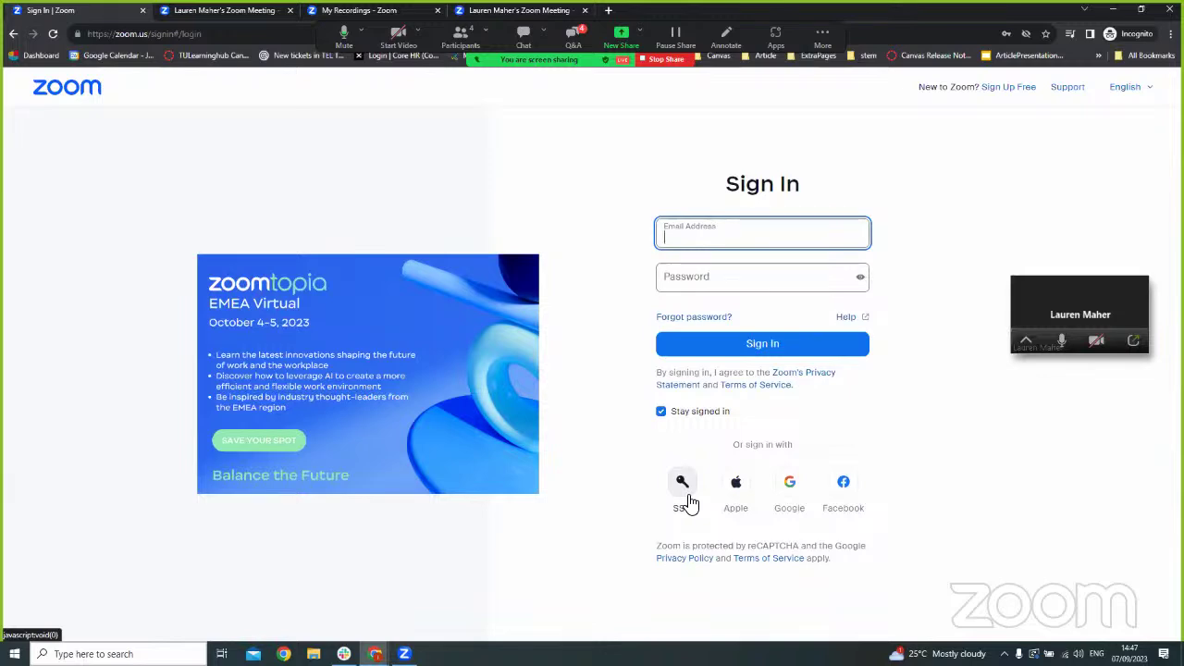
left_click(502, 10)
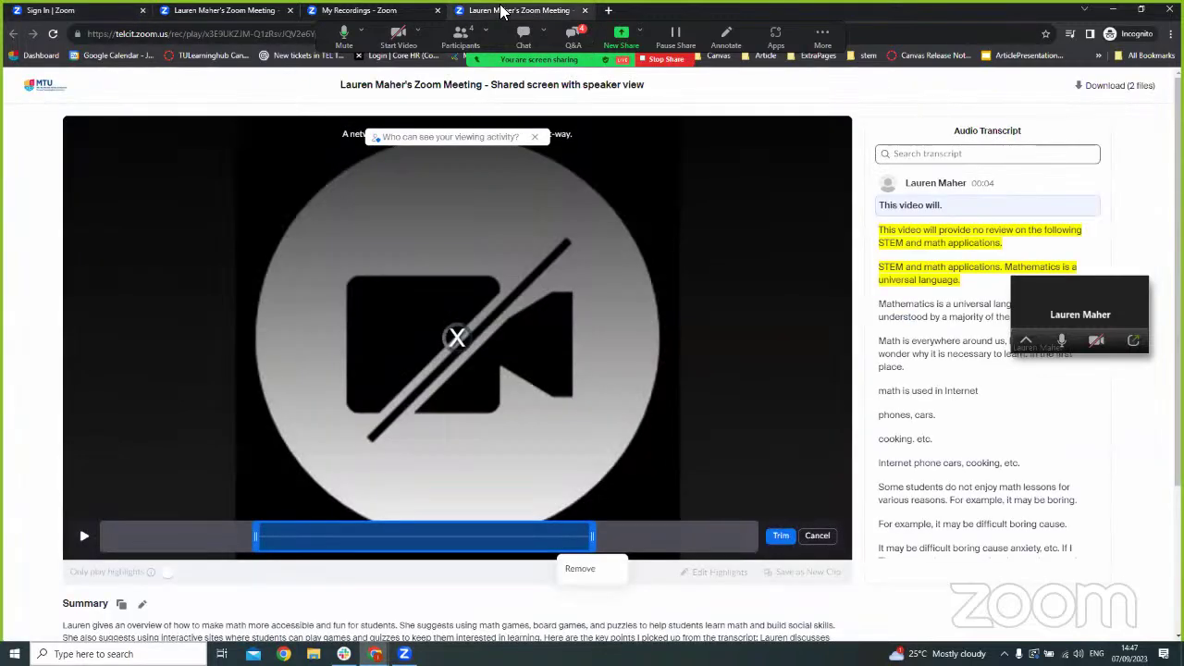
left_click(74, 10)
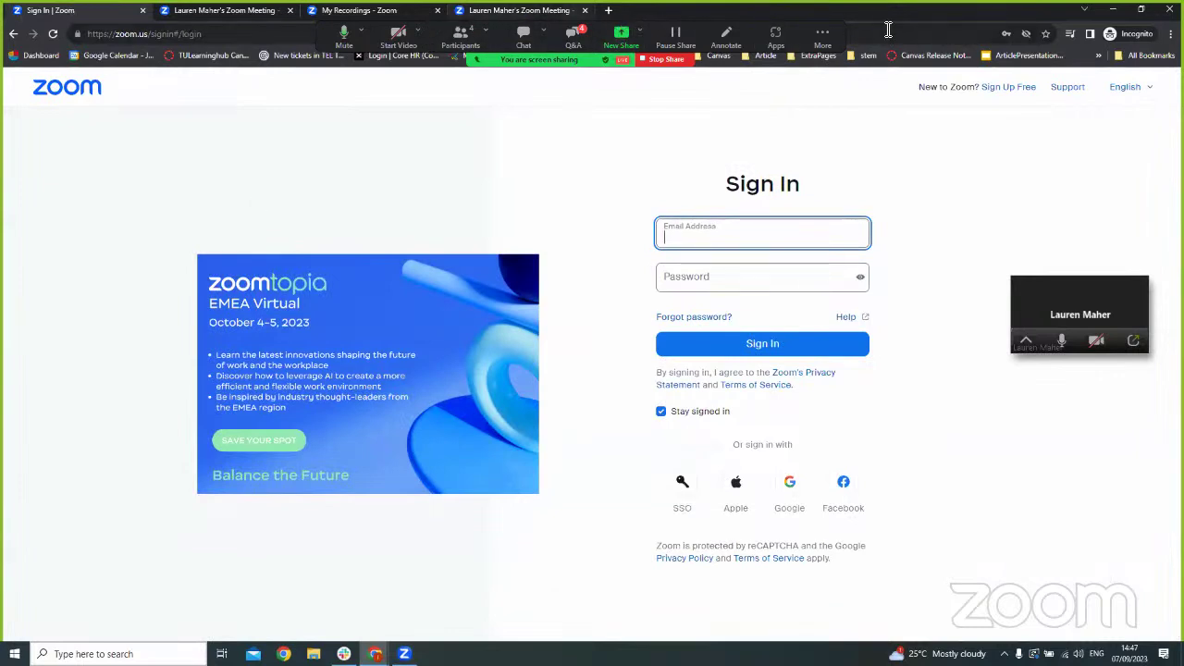
left_click_drag(896, 15, 639, 94)
left_click(896, 87)
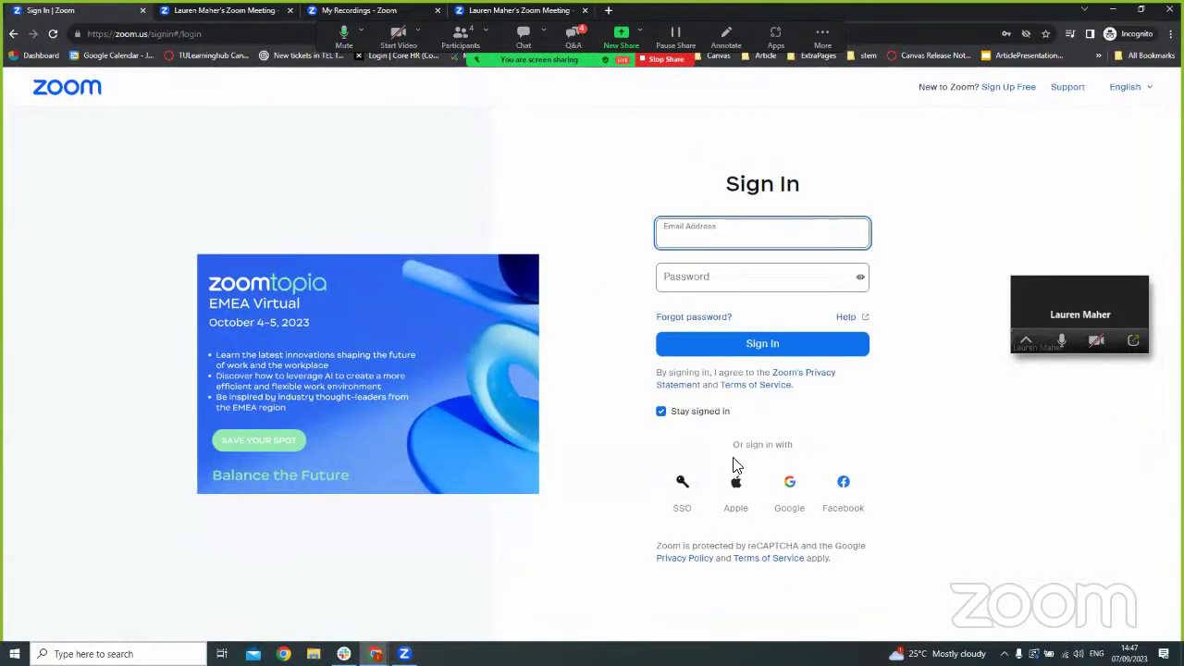
- Choose to sign in with SSO and point out the company domain telcit
left_click(682, 483)
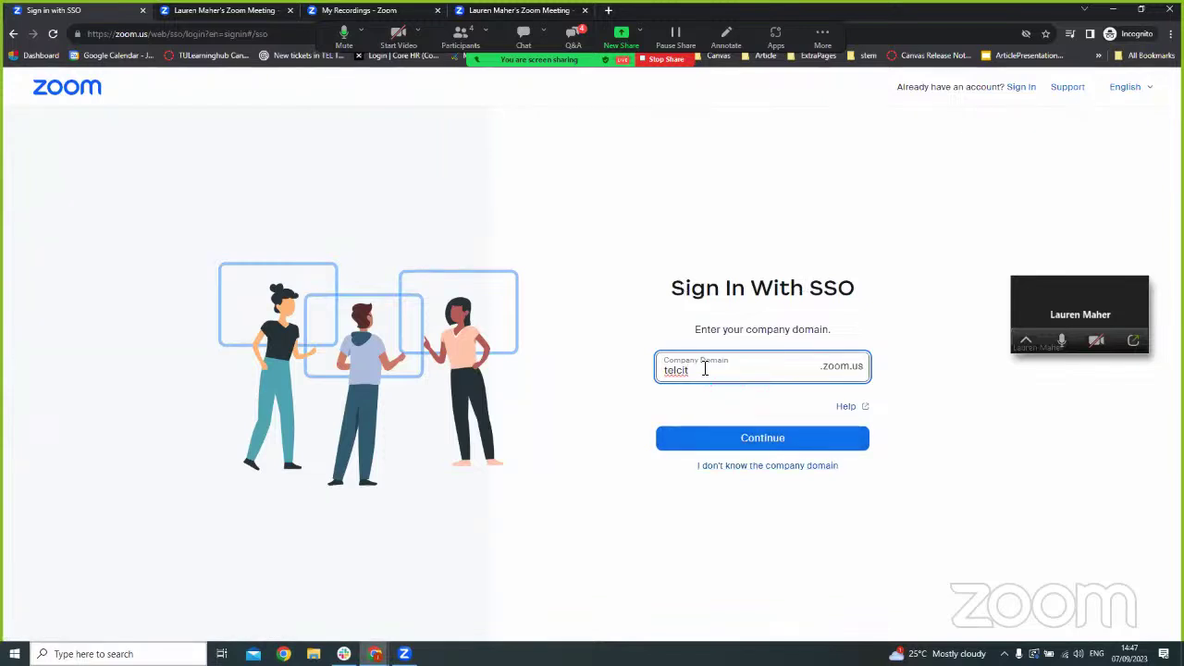
left_click_drag(701, 373, 664, 374)
left_click(641, 403)
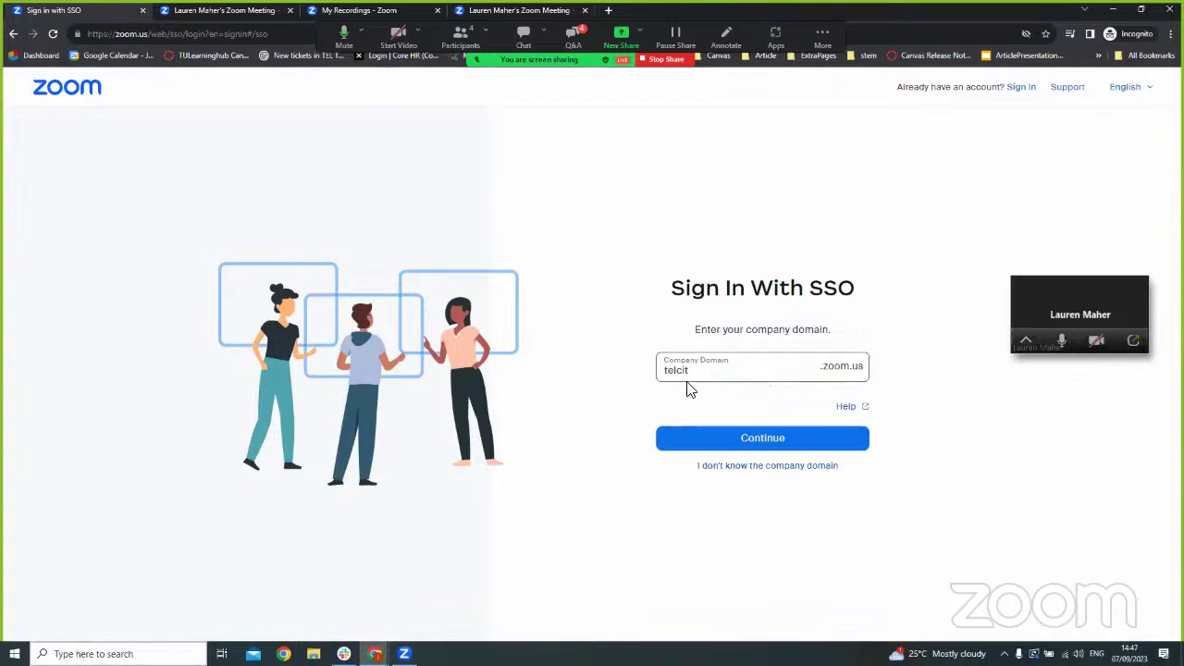
- Continue the SSO sign-in with the telcit company domain and look over the account's profile page
left_click(733, 440)
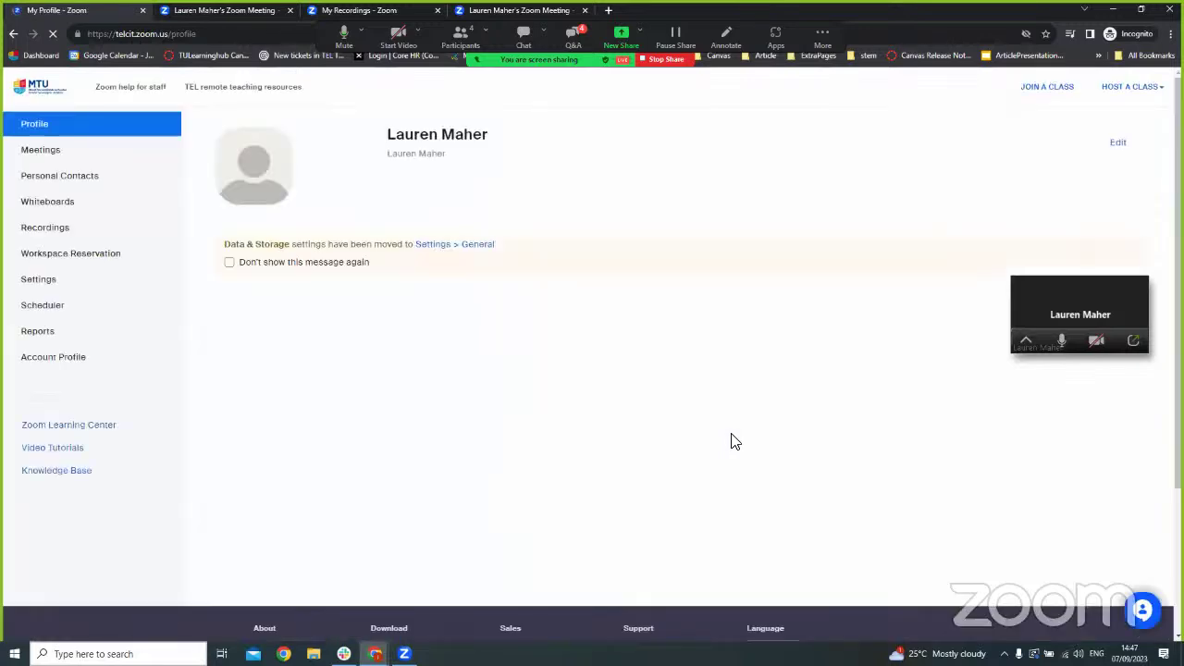
scroll(555, 368, "down", 5)
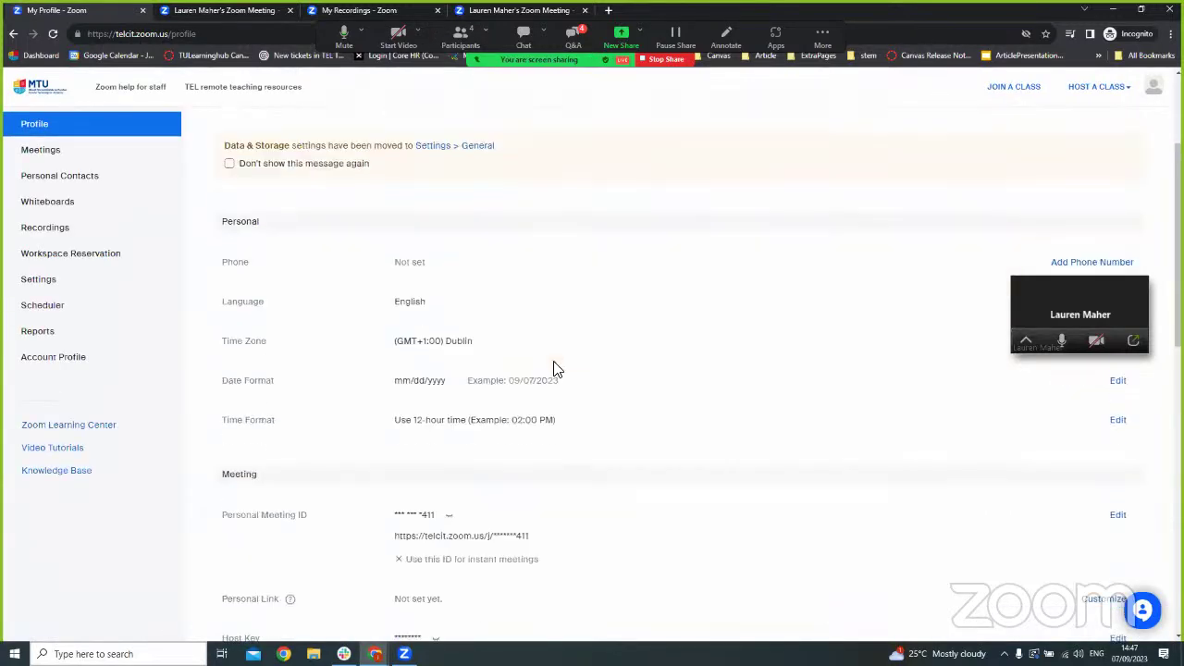
scroll(555, 368, "up", 5)
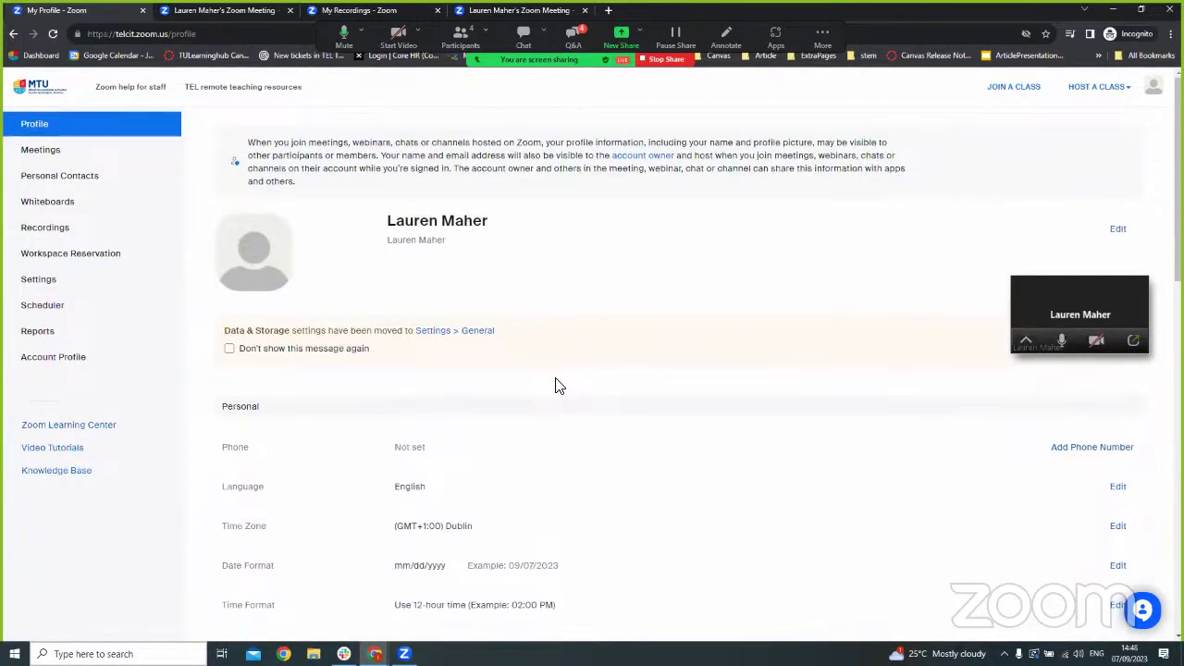
- Glance through the open recording pages, return to the profile page, and minimise the incognito browser window
left_click(276, 13)
left_click(365, 11)
left_click(268, 11)
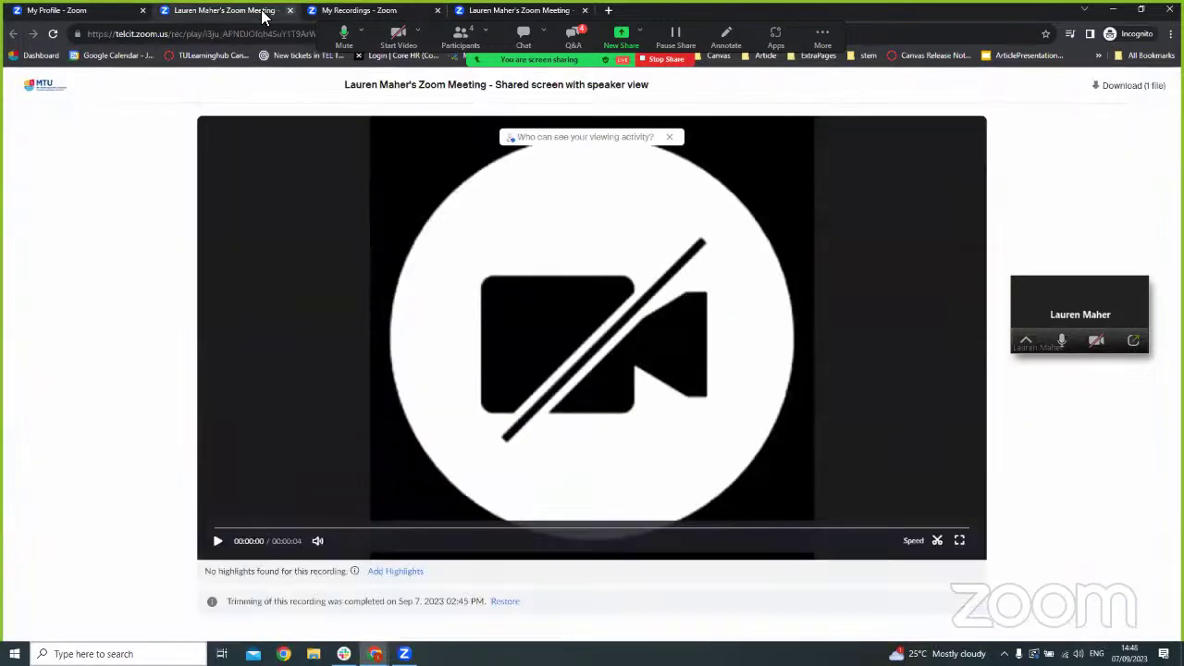
left_click(90, 18)
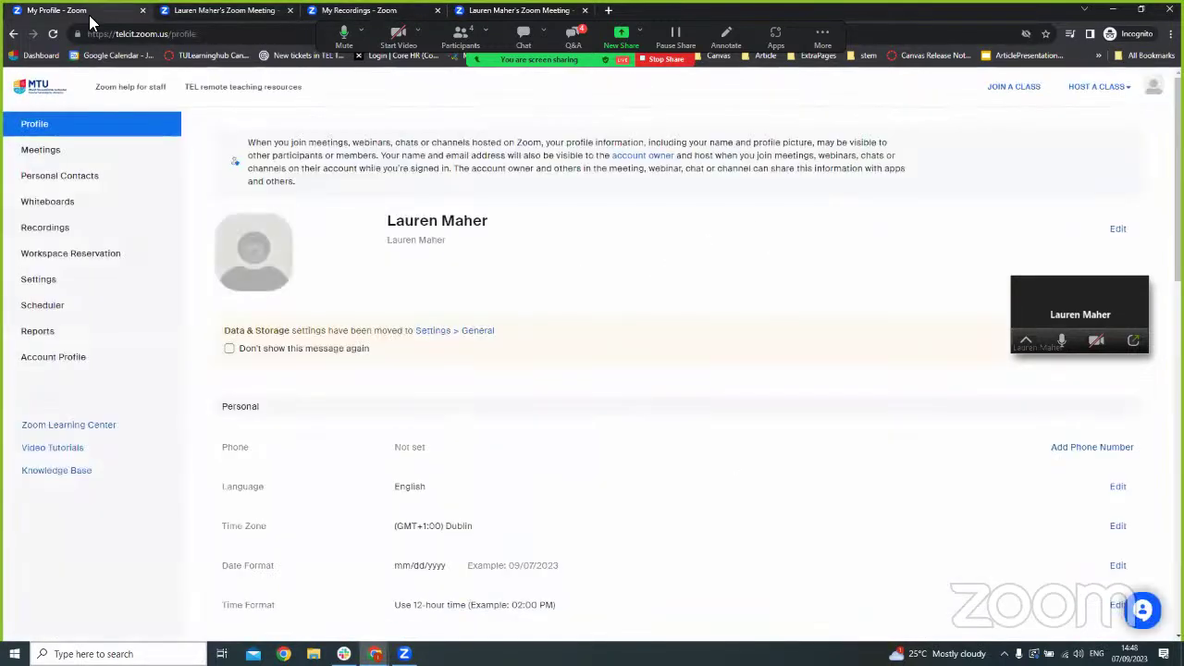
left_click(1111, 11)
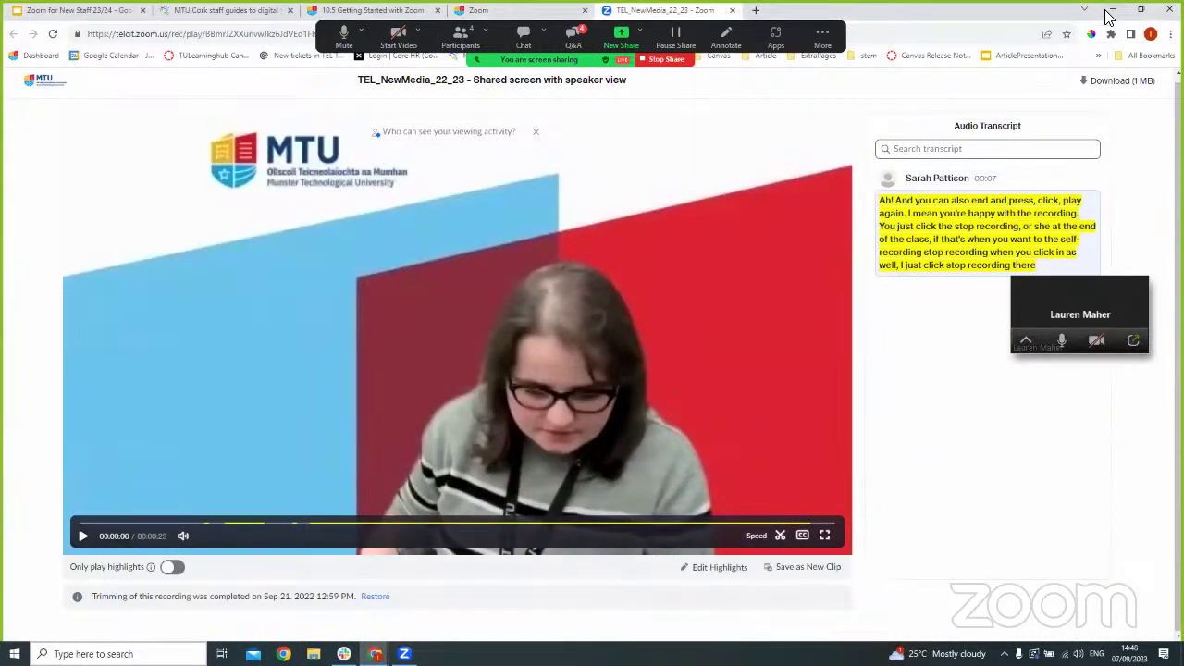